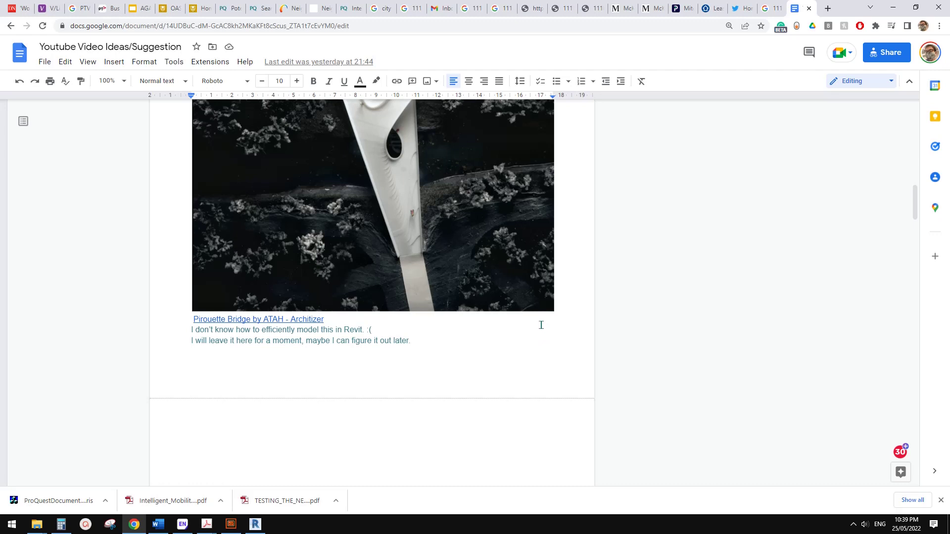
Step: Review the video ideas document from the Pirouette Bridge entry to the question about arraying a generic model vertically
scroll(540, 325, up, 2)
scroll(569, 324, down, 2)
scroll(571, 326, up, 2)
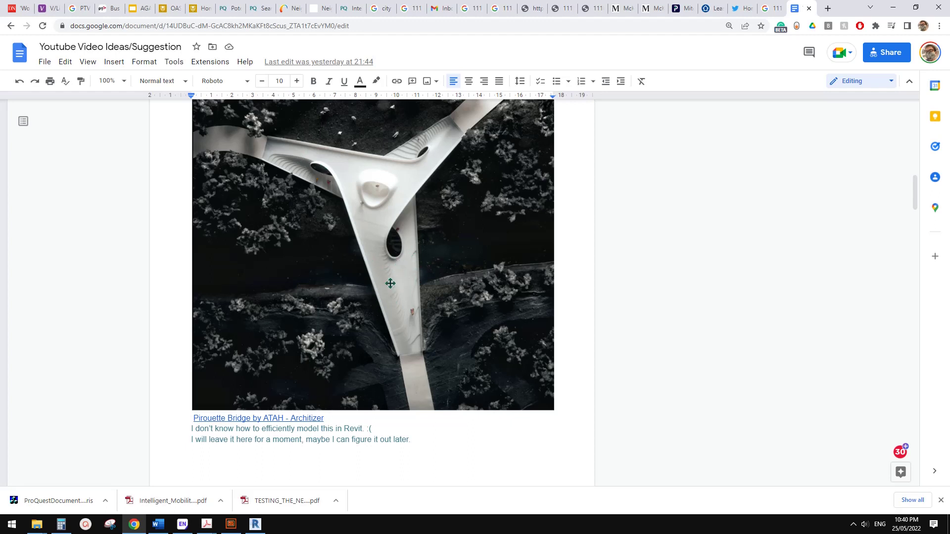
scroll(433, 292, down, 10)
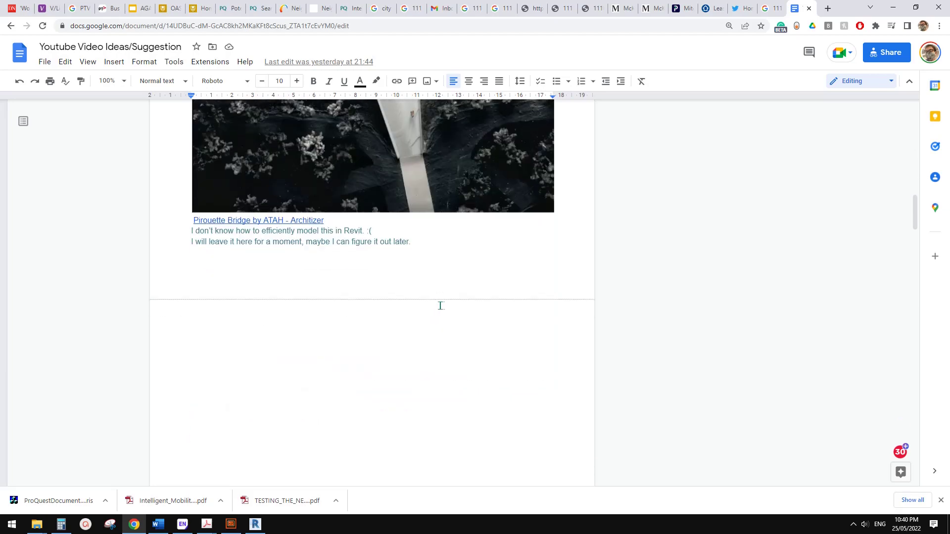
scroll(440, 303, down, 15)
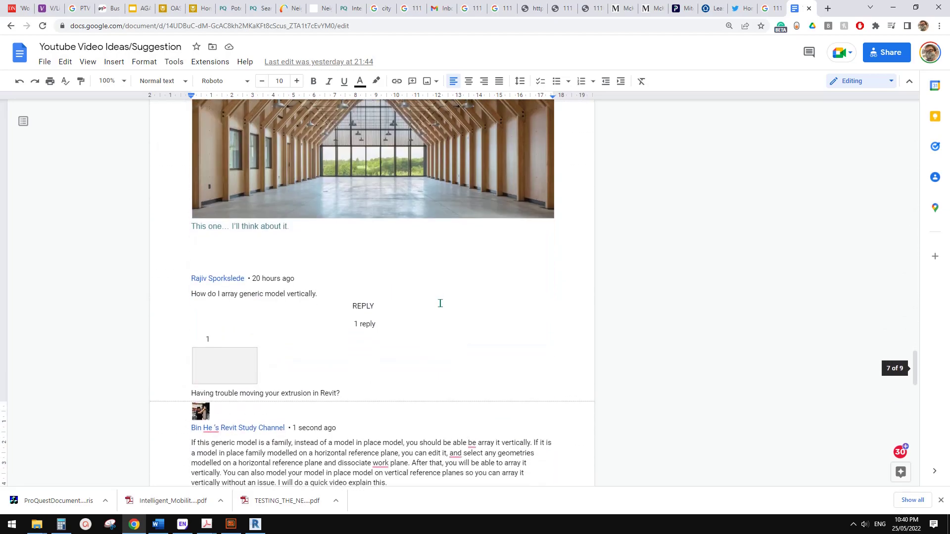
scroll(434, 297, up, 3)
scroll(433, 298, up, 2)
scroll(396, 295, down, 1)
scroll(297, 282, up, 1)
drag(221, 267, 311, 266)
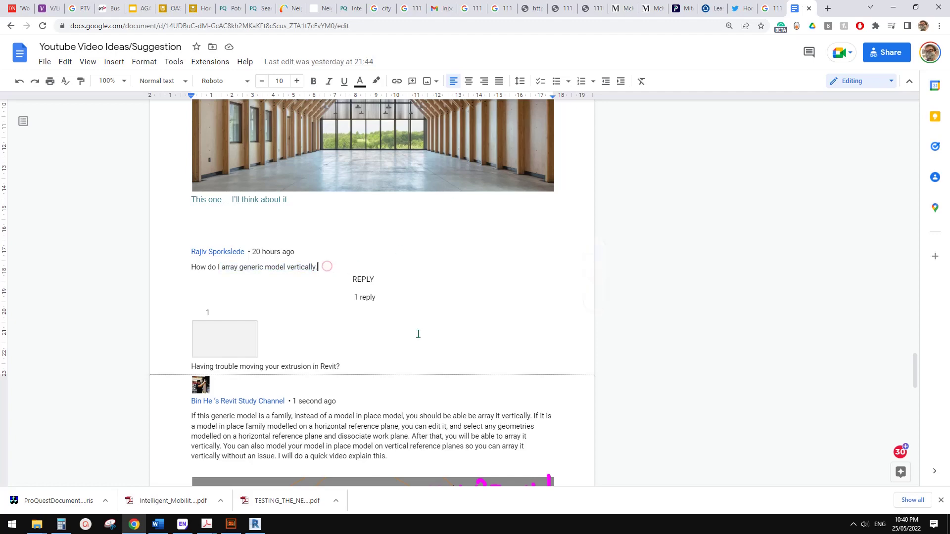
Step: Switch to Revit and create a new project
click(255, 524)
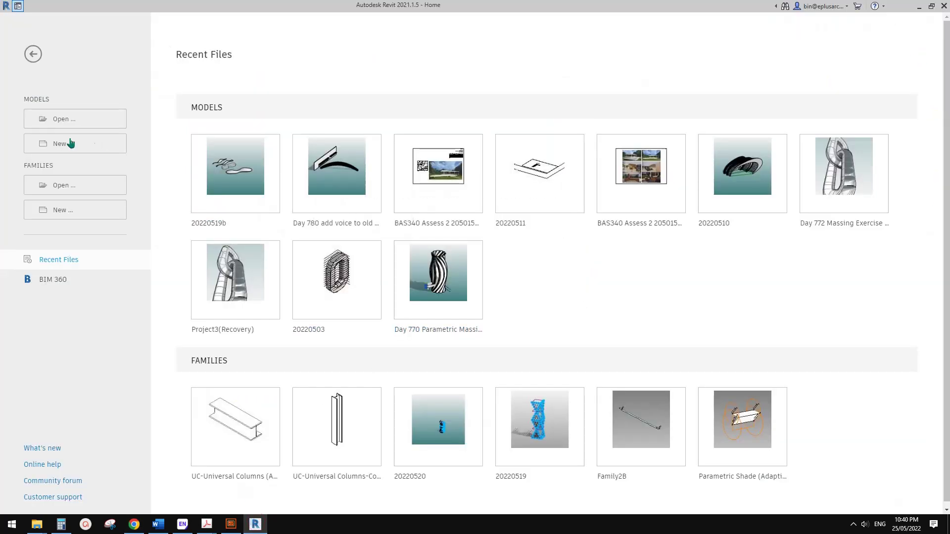
click(62, 144)
click(231, 272)
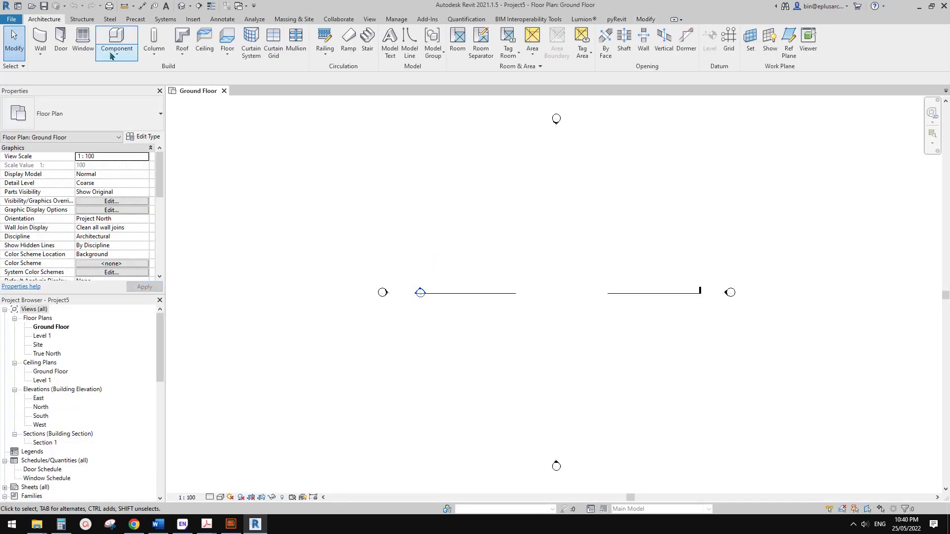
Step: Start an in-place component in the Mass category, keeping the name Mass 1
click(111, 56)
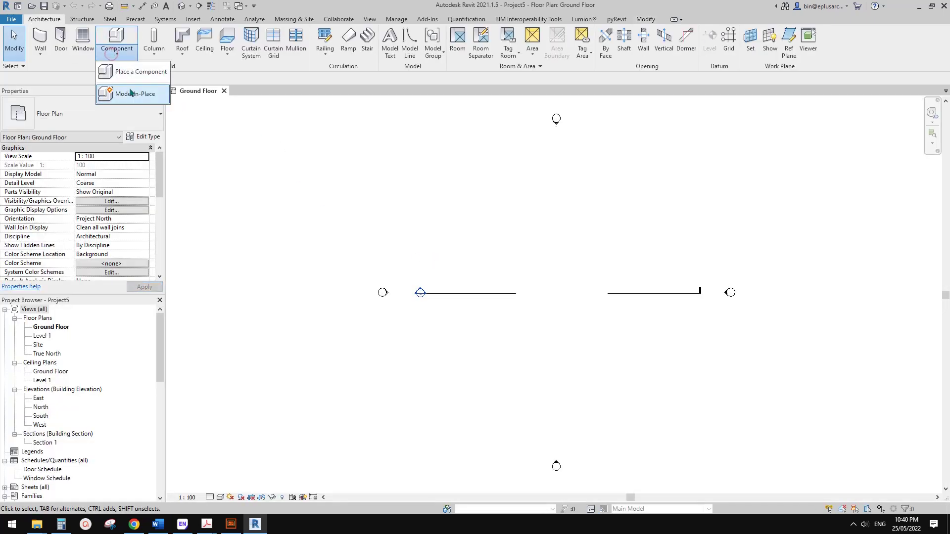
click(124, 96)
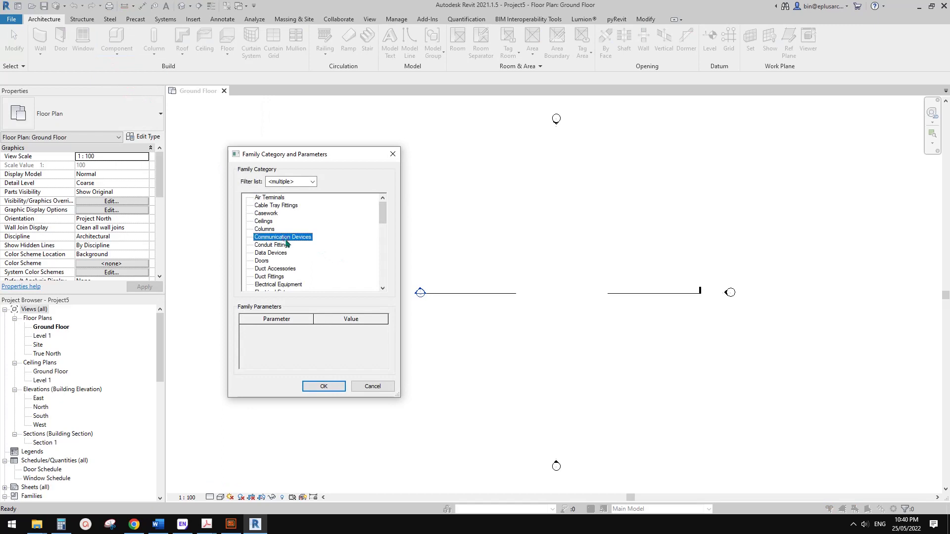
key(m)
click(324, 386)
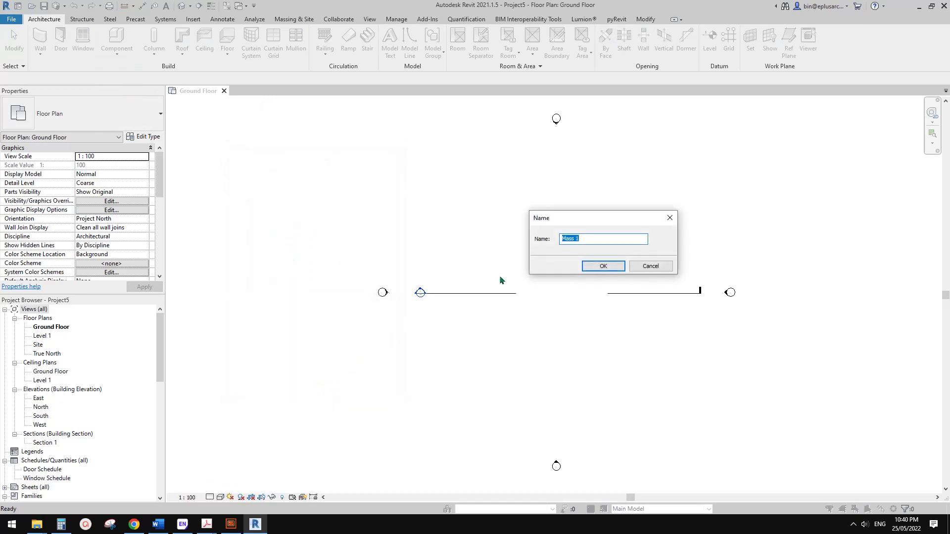
click(603, 265)
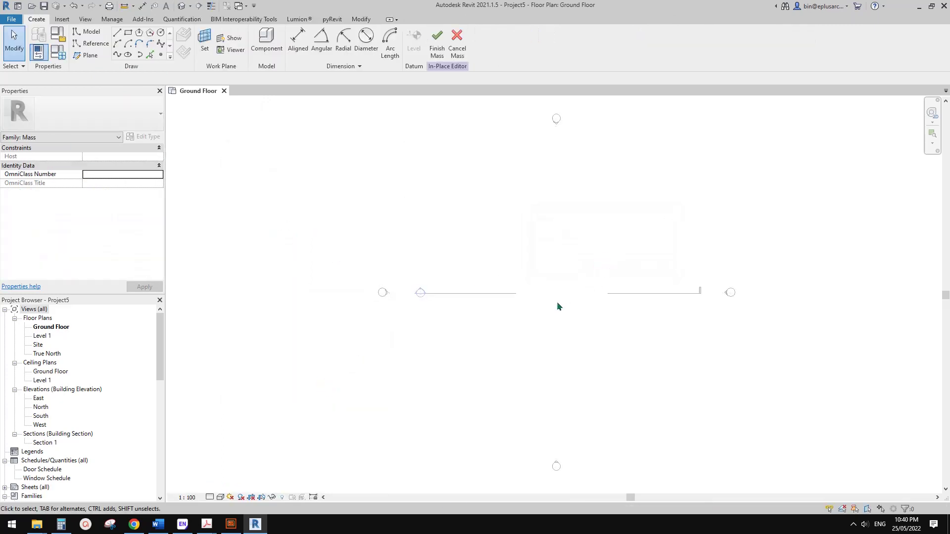
Step: Draw a reference spline through three points on the Ground Floor plan and move its last point inward to tighten the bend
click(89, 43)
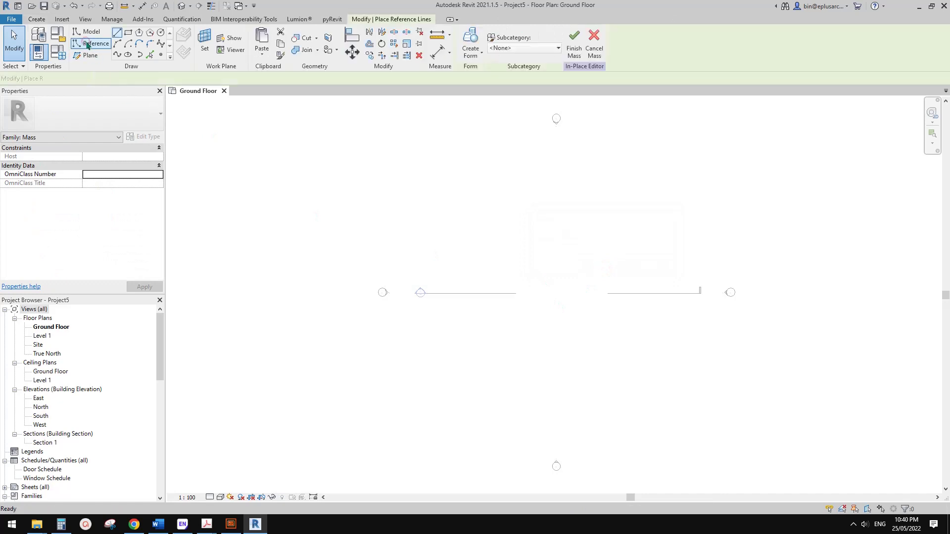
click(117, 54)
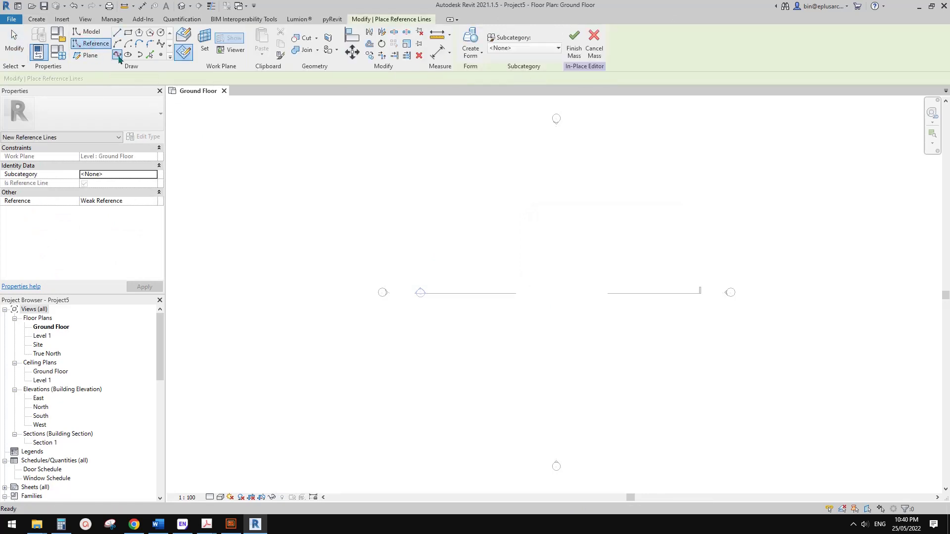
click(499, 313)
click(565, 301)
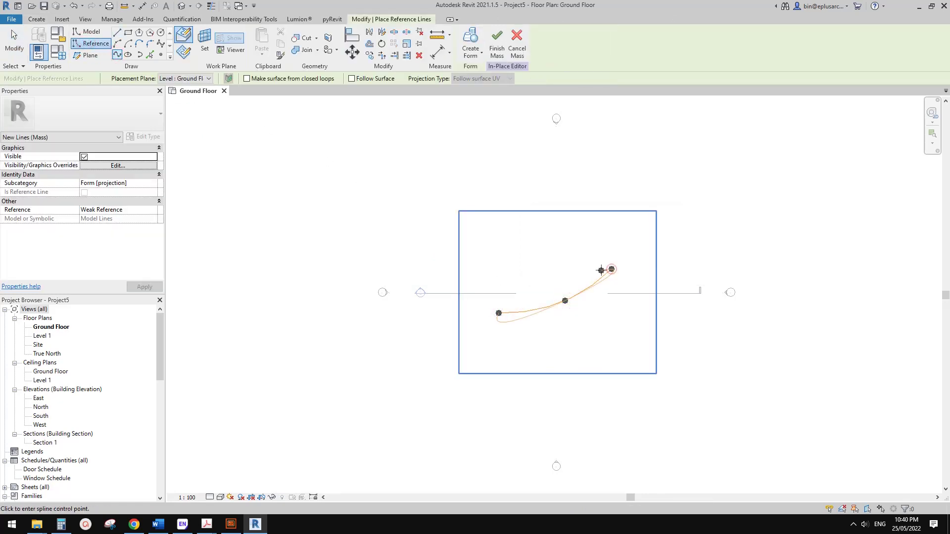
key(Escape)
key(Escape)
click(614, 268)
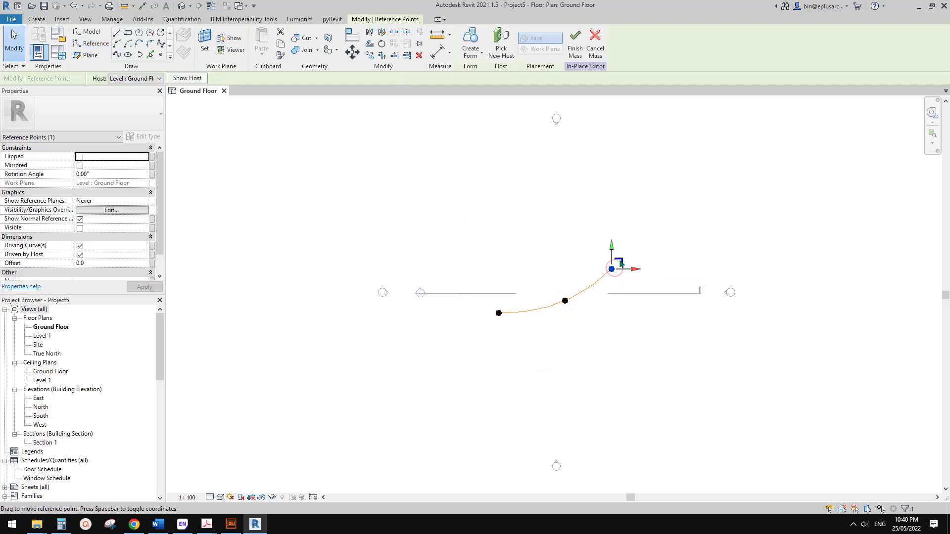
drag(620, 264, 581, 223)
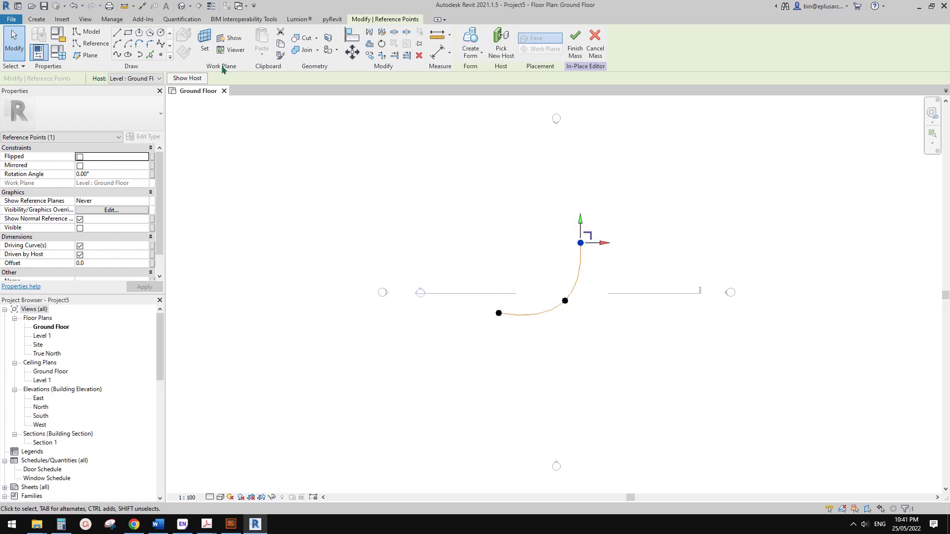
Step: Open the 3D view and raise one end point of the reference spline well above its original level
click(182, 7)
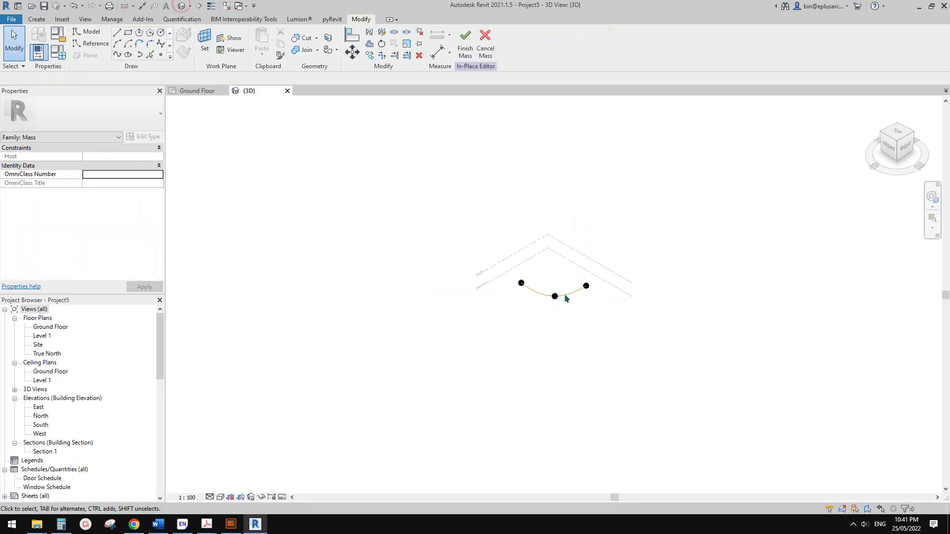
shift+middle_drag(623, 237, 645, 232)
scroll(569, 297, up, 5)
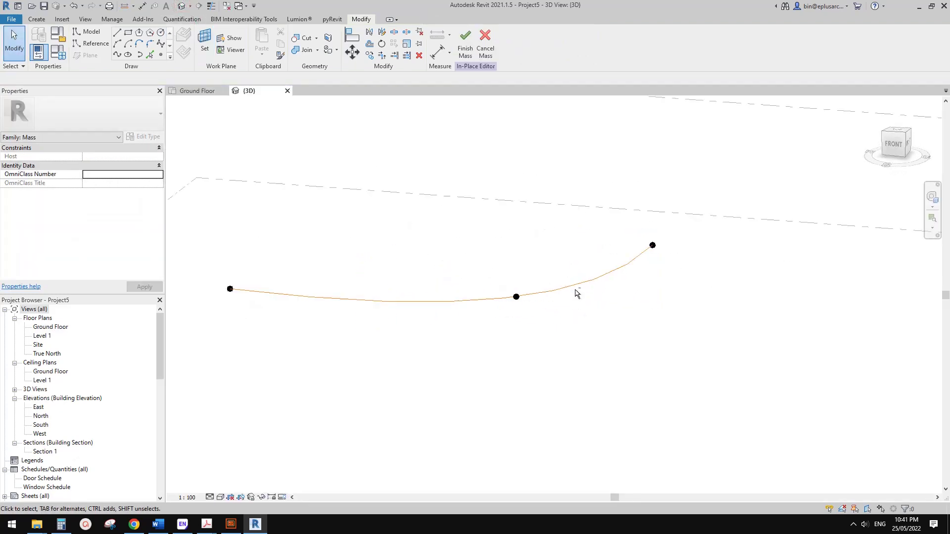
shift+middle_drag(578, 290, 535, 256)
click(712, 274)
drag(713, 271, 710, 158)
shift+middle_drag(709, 158, 702, 229)
drag(705, 170, 708, 161)
Step: Fine-tune the height and position of the spline's reference points to shape a smooth 3D curve
shift+middle_drag(759, 197, 602, 303)
drag(515, 263, 530, 219)
shift+middle_drag(494, 269, 542, 262)
drag(525, 220, 526, 226)
shift+middle_drag(537, 232, 623, 225)
click(616, 213)
mouse_move(637, 220)
mouse_down()
mouse_move(583, 211)
mouse_move(618, 219)
mouse_up()
mouse_move(599, 285)
shift+middle_down()
mouse_move(689, 301)
mouse_move(615, 292)
shift+middle_up()
scroll(614, 288, up, 1)
click(583, 301)
middle_drag(531, 311, 559, 313)
scroll(559, 313, up, 1)
middle_drag(559, 313, 562, 313)
Step: Place a reference point on the 3D curve close to its lower end
click(161, 56)
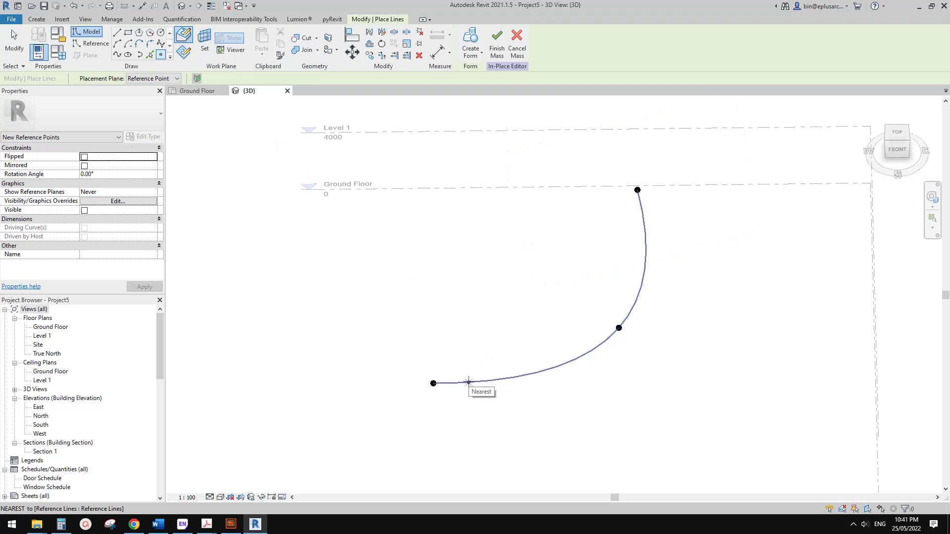
click(469, 382)
key(Escape)
key(Escape)
shift+middle_drag(449, 365, 525, 361)
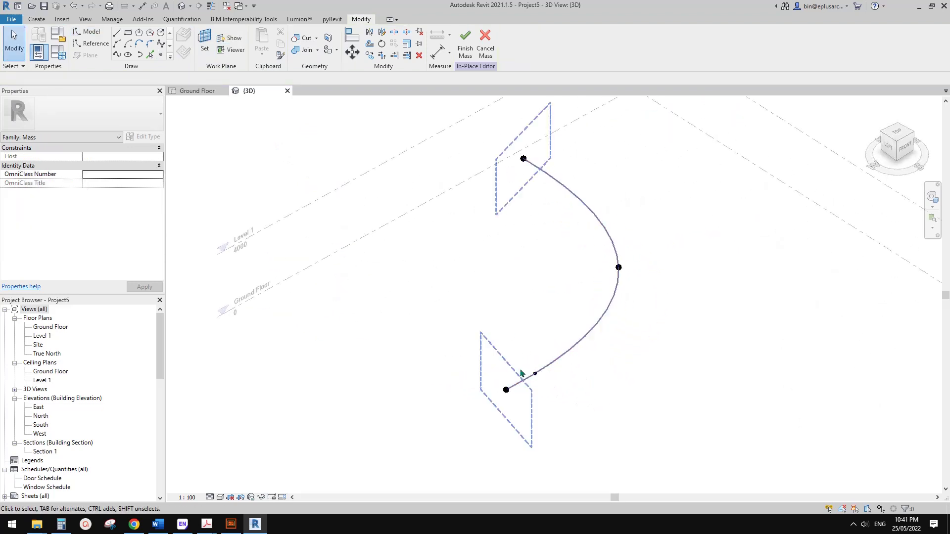
Step: Set the work plane to the new point and draw a U-shaped profile of reference lines about 6200 mm wide
click(84, 46)
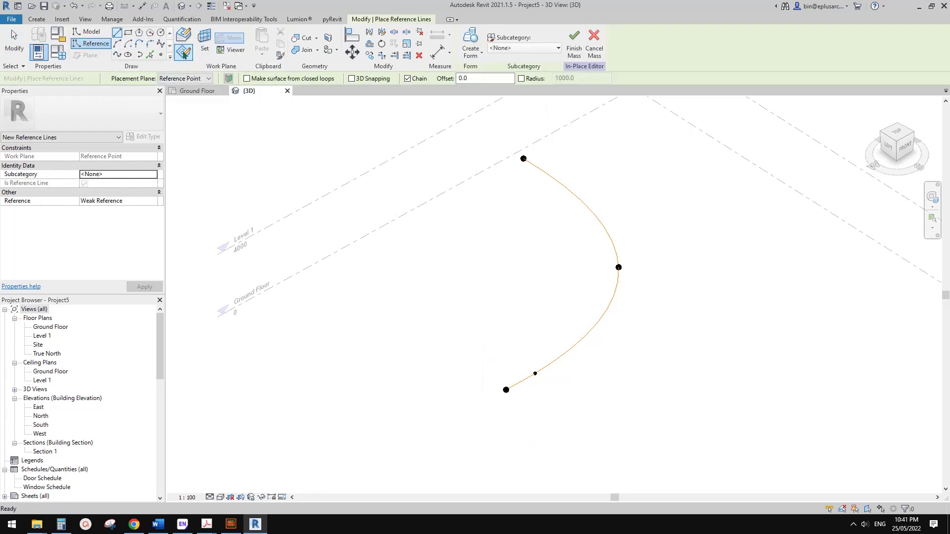
click(206, 39)
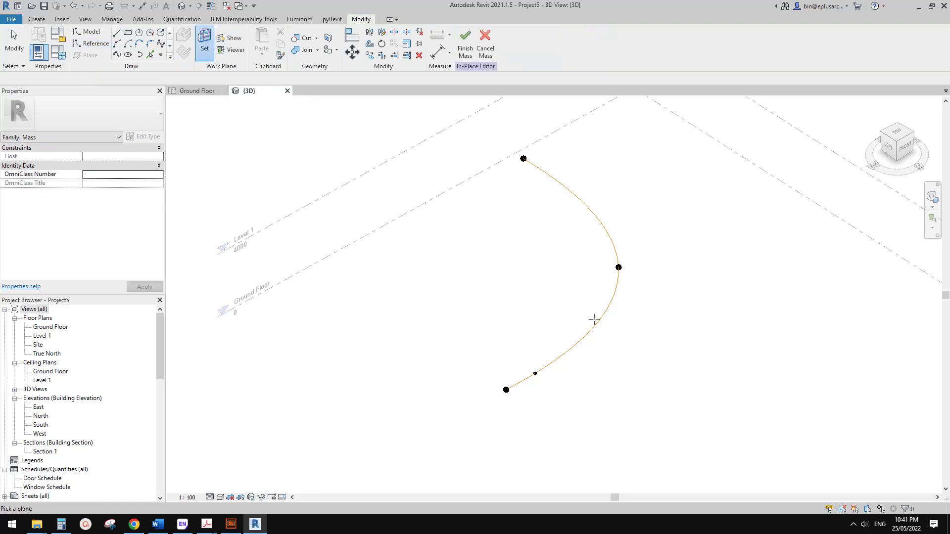
click(535, 374)
shift+middle_drag(535, 373, 588, 346)
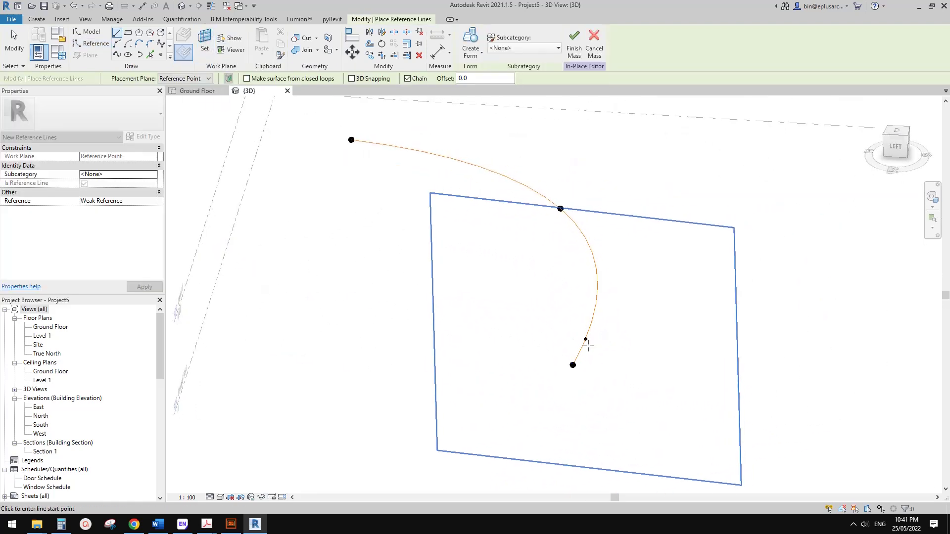
click(513, 351)
key(Escape)
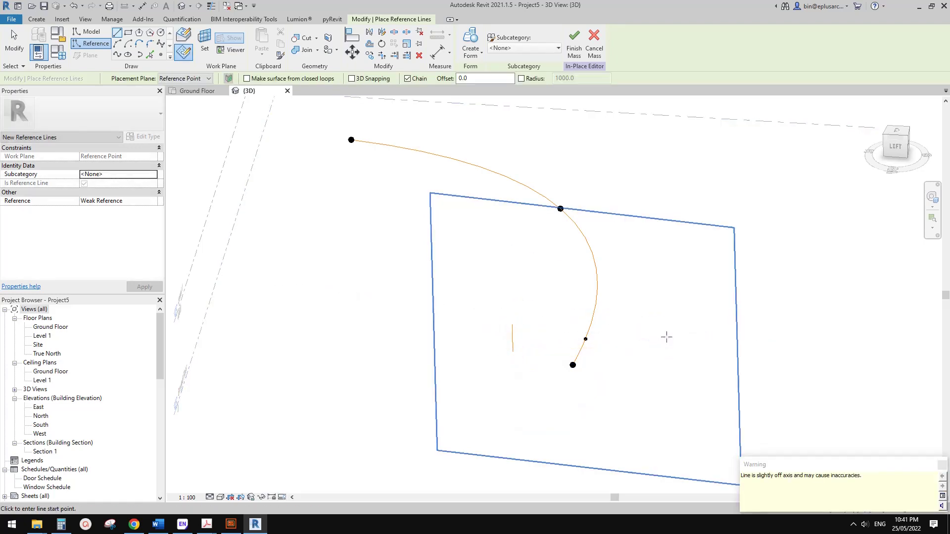
click(667, 376)
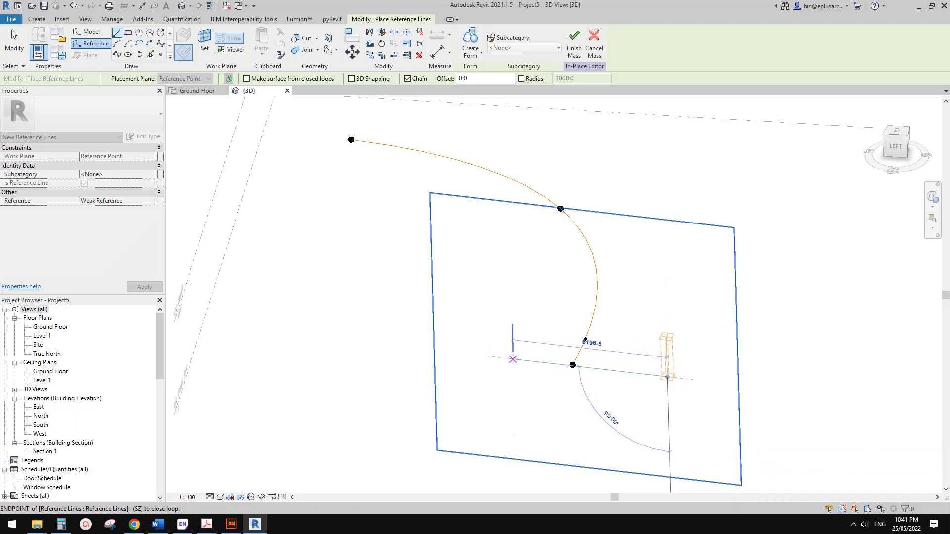
click(513, 359)
key(Escape)
key(Escape)
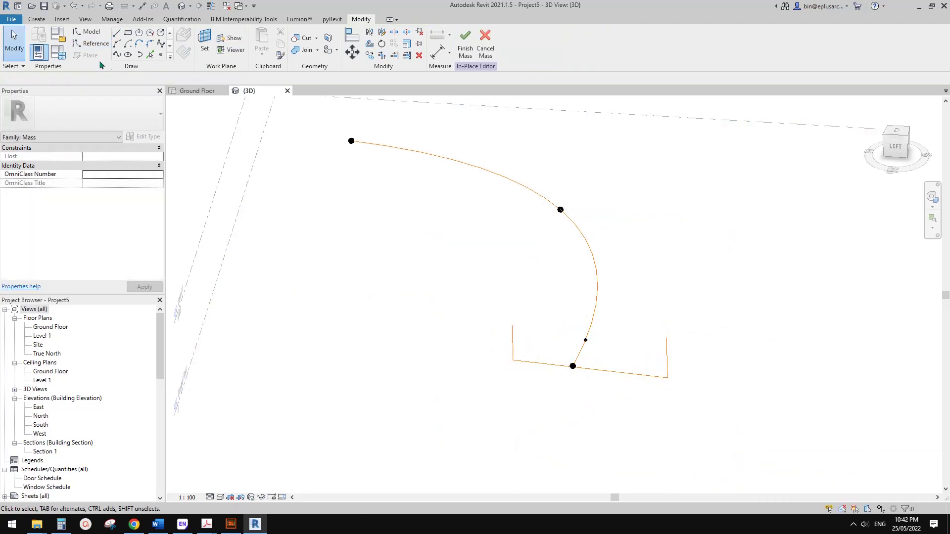
Step: Close the profile's open side with a wavy four-point spline and turn it into a reference line
click(161, 45)
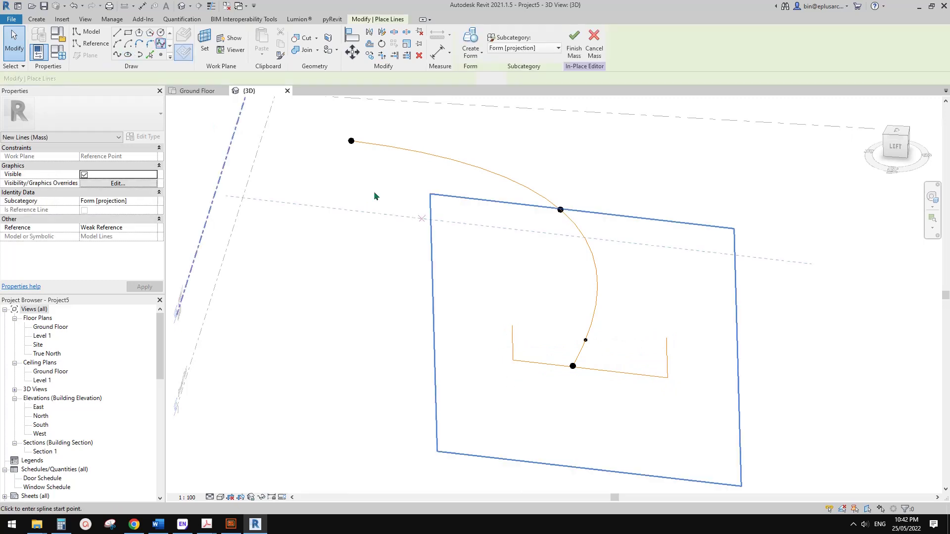
click(513, 325)
click(556, 303)
click(666, 338)
key(Escape)
key(Escape)
click(617, 343)
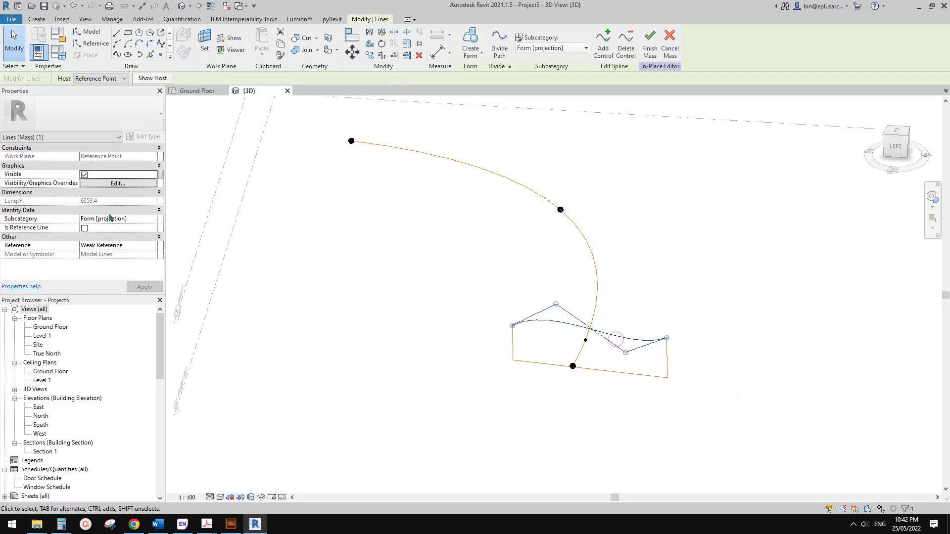
click(84, 229)
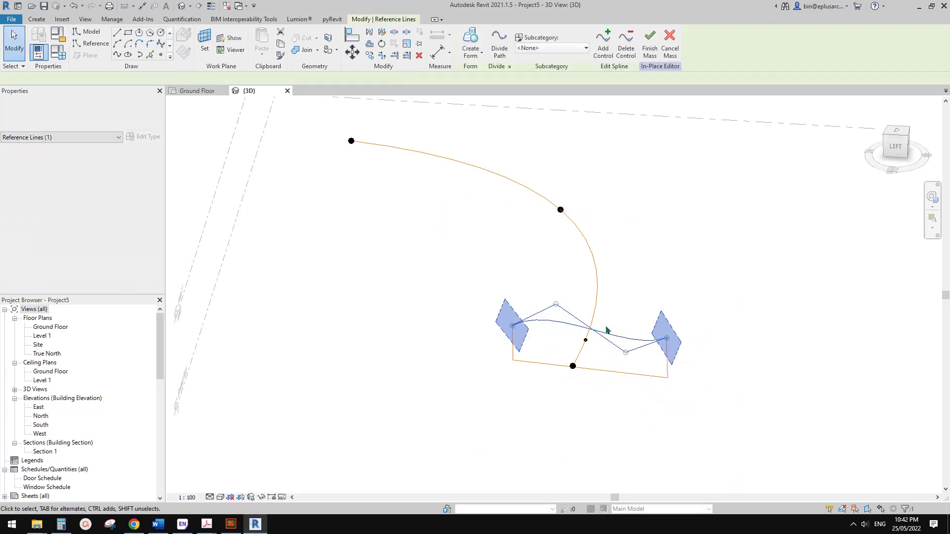
Step: Adjust the two middle control points of the profile's wavy spline
click(624, 365)
key(Tab)
click(625, 338)
click(631, 358)
key(Escape)
click(634, 343)
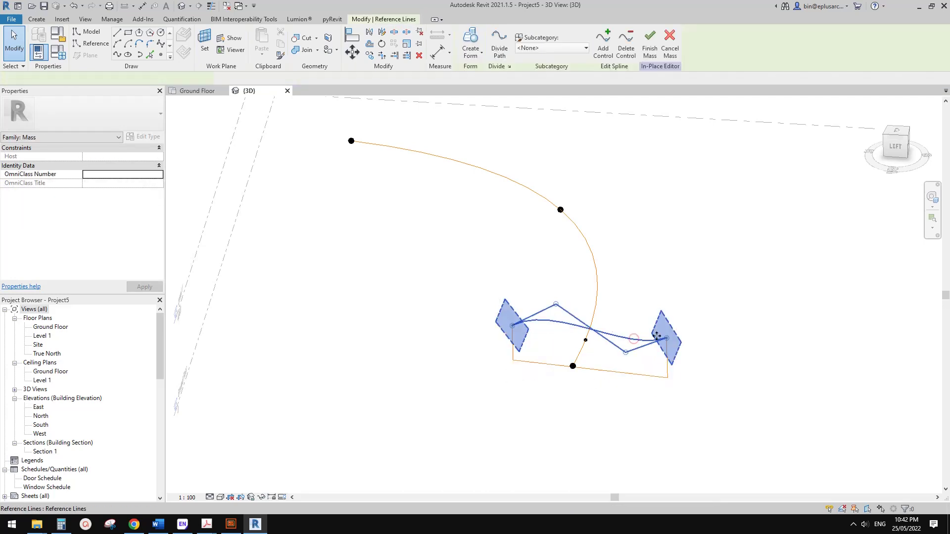
scroll(635, 343, up, 2)
click(799, 397)
click(651, 349)
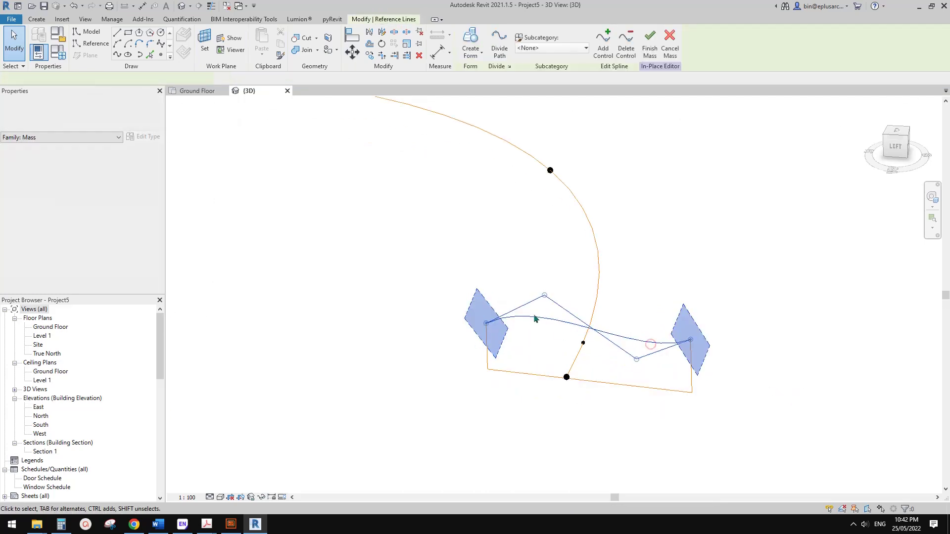
click(634, 359)
drag(545, 300, 543, 294)
drag(627, 375, 625, 366)
Step: Copy the profile together with its reference point to an empty area away from the curve
scroll(561, 301, down, 1)
shift+middle_drag(634, 328, 569, 334)
click(689, 303)
shift+middle_drag(687, 304, 559, 309)
drag(547, 276, 663, 439)
click(592, 338)
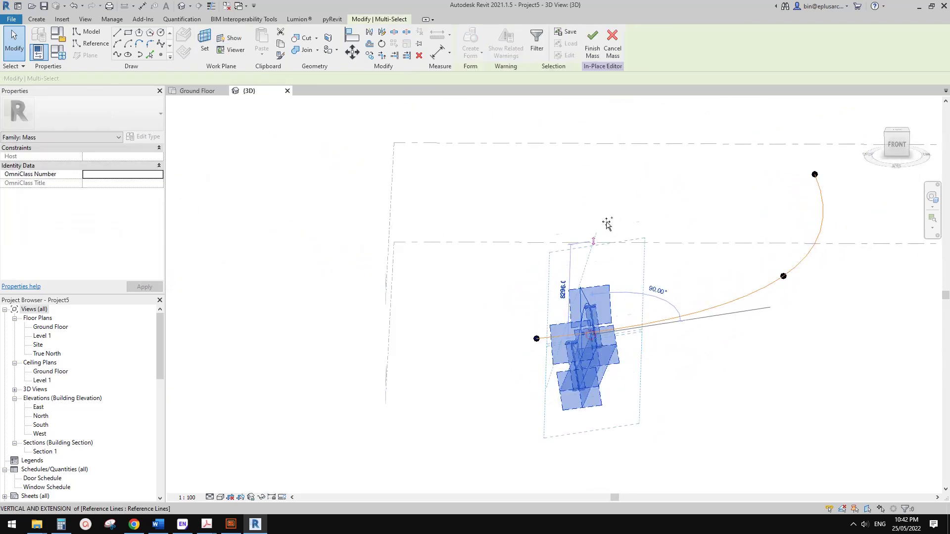
click(608, 225)
shift+middle_drag(600, 287, 665, 277)
key(Escape)
key(Escape)
Step: Rehost the copied profile's reference point onto the 3D curve near its upper end
click(430, 227)
middle_drag(559, 208, 573, 230)
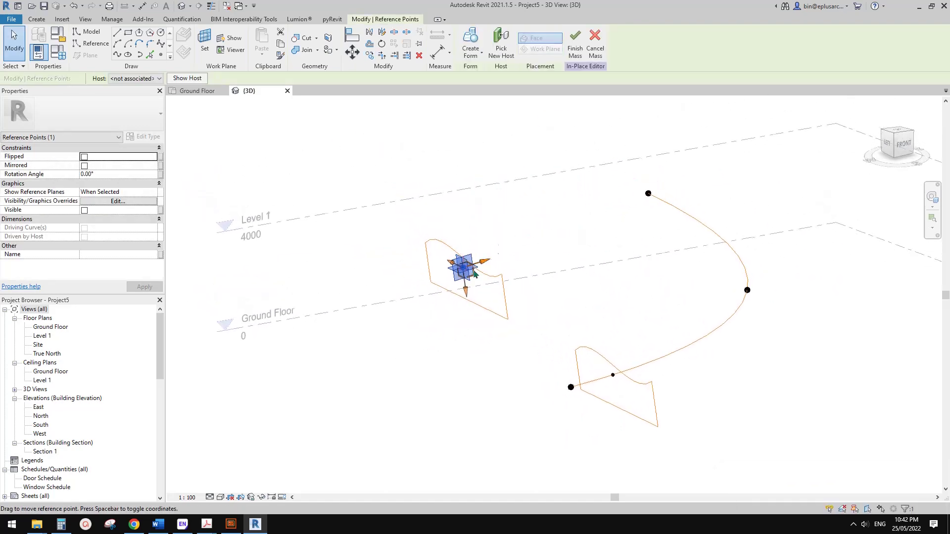
click(506, 60)
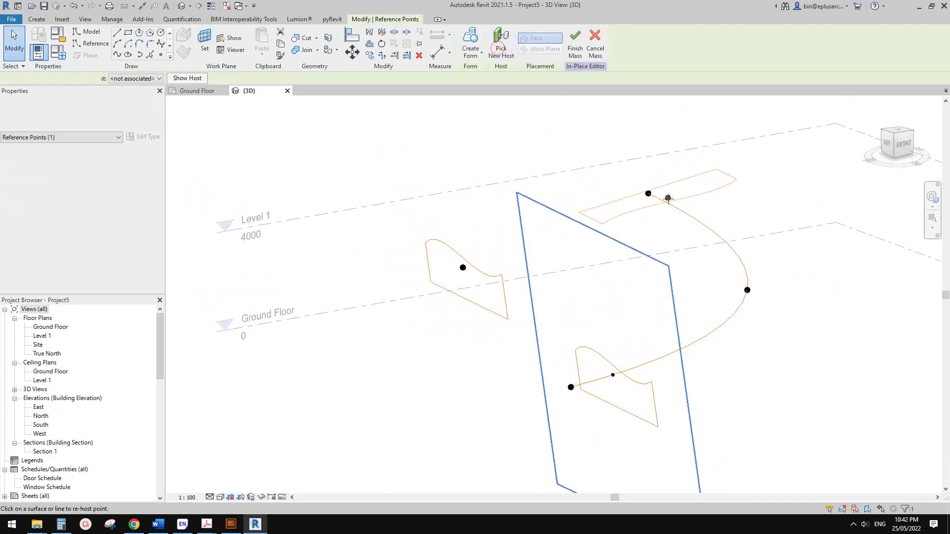
click(665, 203)
Step: Create a form from the upper and lower wavy profiles together with the 3D spline path
scroll(700, 218, down, 1)
shift+middle_drag(698, 229, 606, 232)
click(855, 194)
ctrl+click(647, 344)
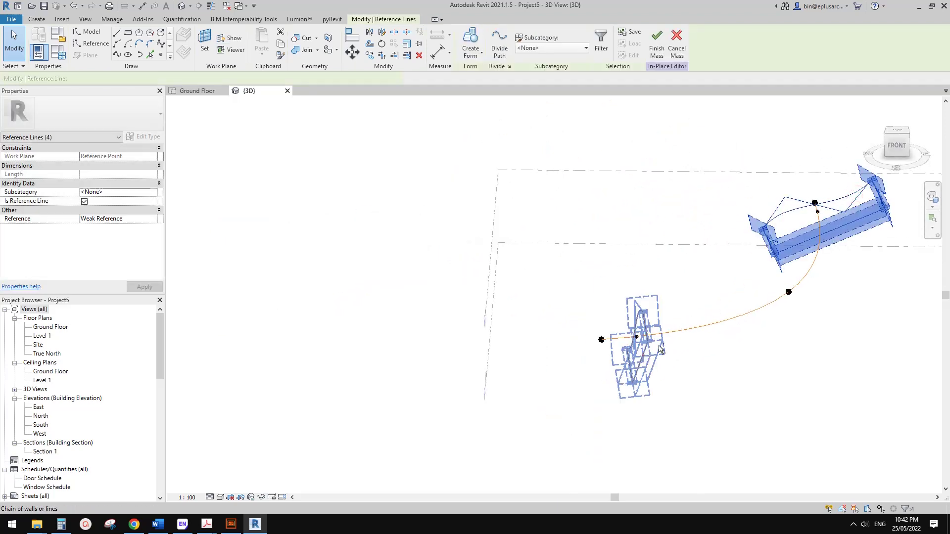
ctrl+click(680, 331)
middle_drag(680, 330, 627, 343)
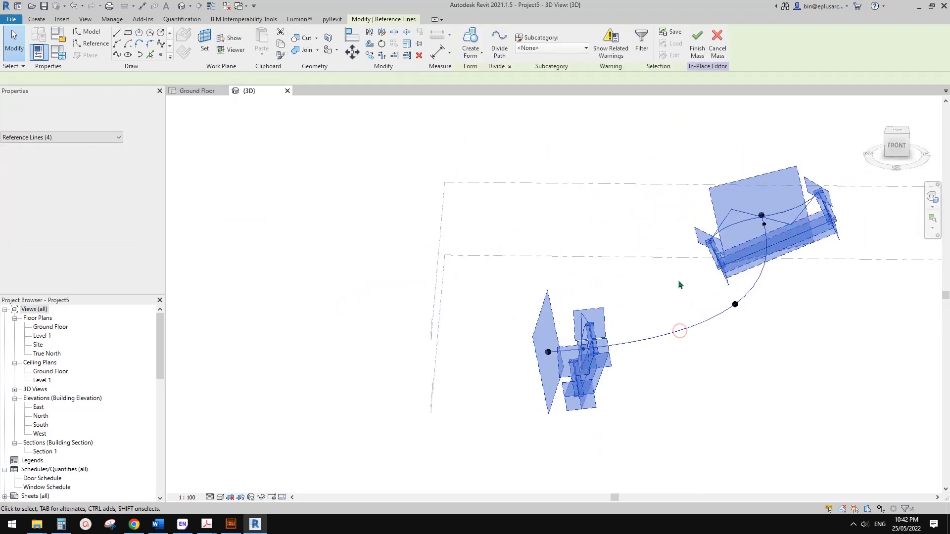
click(470, 44)
Step: Move the lower profile's reference point to the beginning of the path, at normalized curve parameter 0
shift+middle_drag(719, 244, 758, 307)
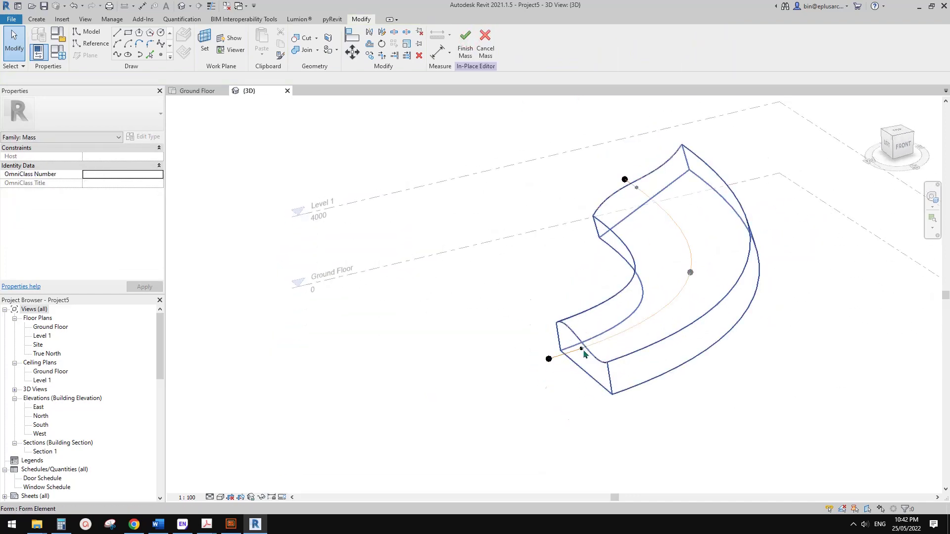
click(549, 359)
shift+middle_drag(678, 245, 519, 278)
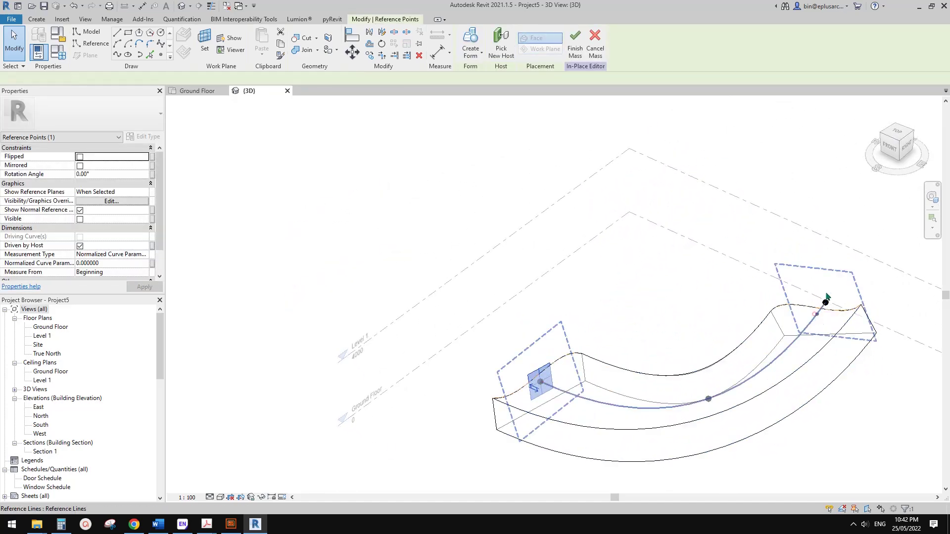
Step: Try to move the upper profile's reference point to the end of the path, and undo the move
drag(818, 317, 832, 290)
scroll(833, 289, down, 2)
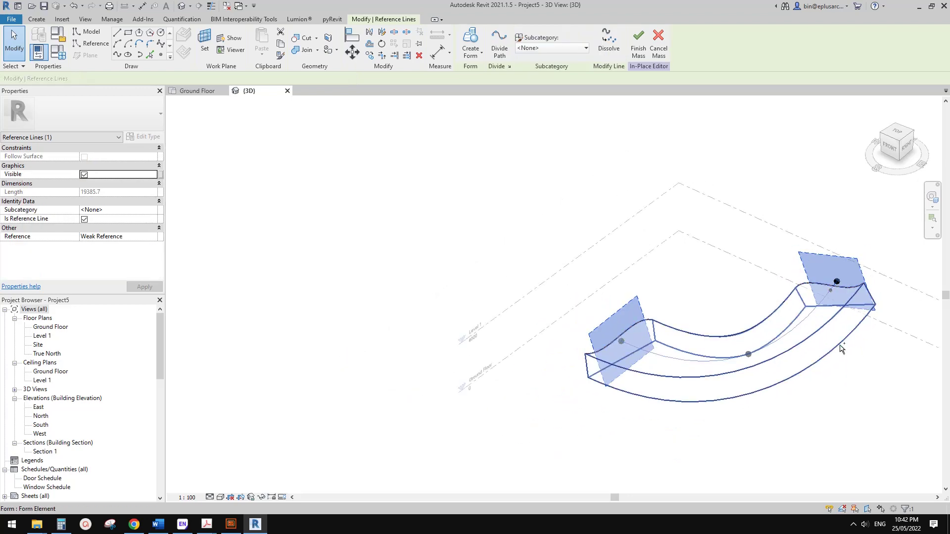
key(ctrl+z)
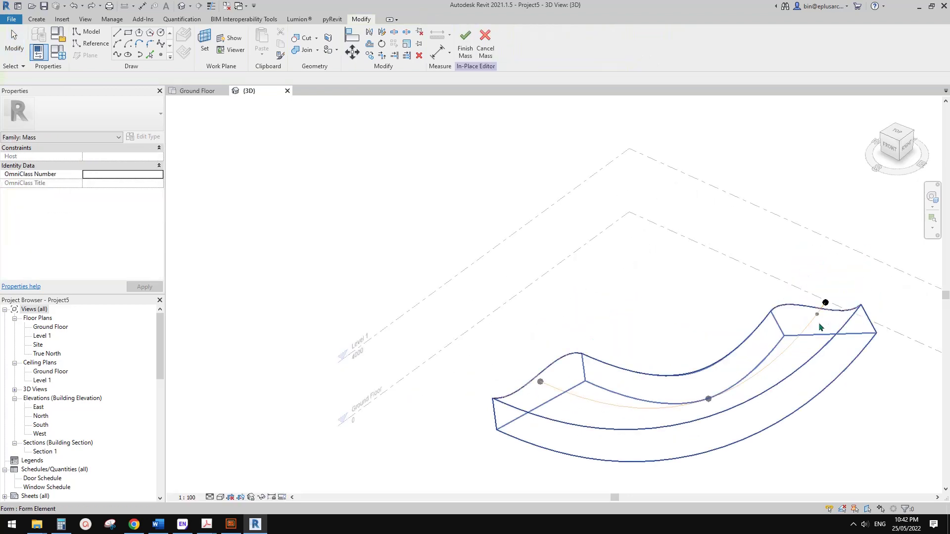
Step: Move the upper profile's reference point to the end of the path, at normalized curve parameter 1
click(818, 317)
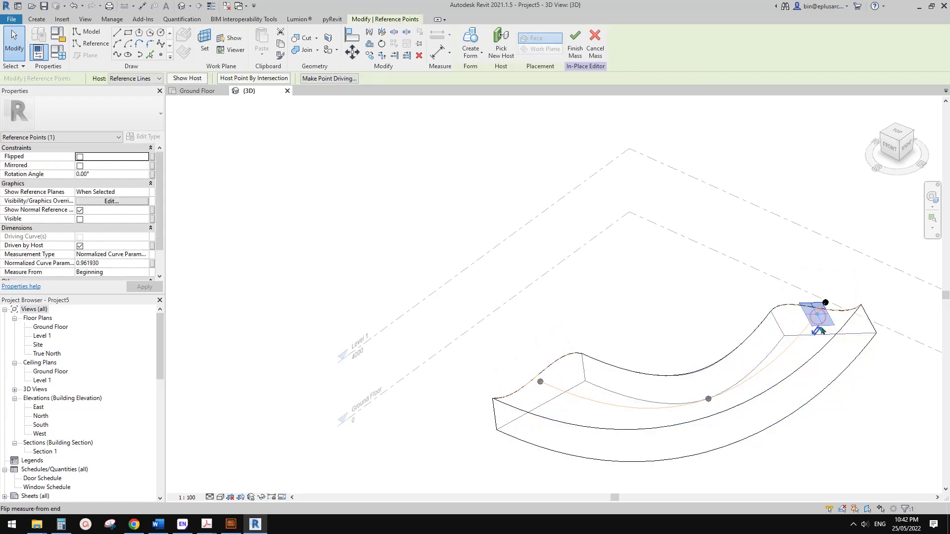
drag(858, 292, 867, 303)
key(Escape)
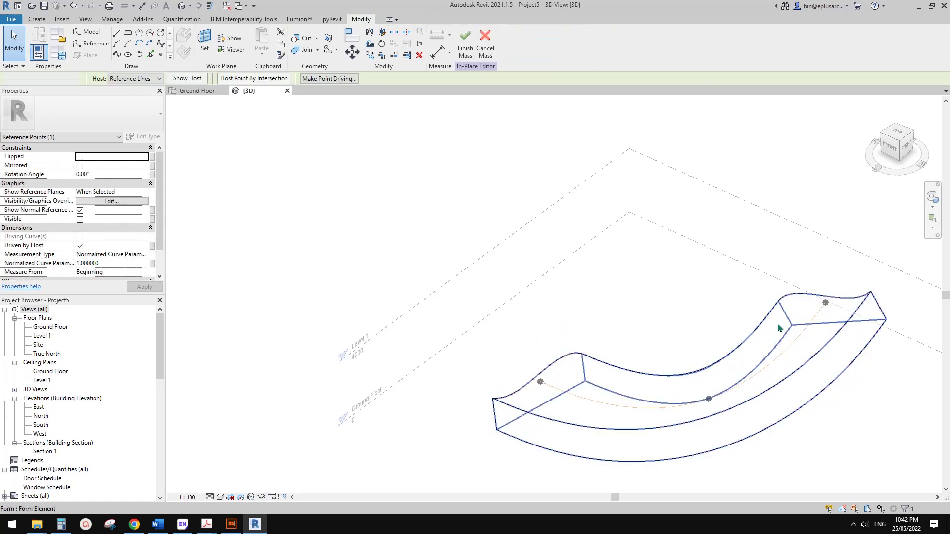
Step: Rotate the upper profile's chain of reference lines clockwise in its plane until its base edge is about level
scroll(772, 330, down, 3)
shift+middle_drag(708, 355, 841, 331)
shift+middle_drag(650, 303, 840, 386)
scroll(830, 341, up, 2)
middle_drag(836, 296, 784, 327)
key(Tab)
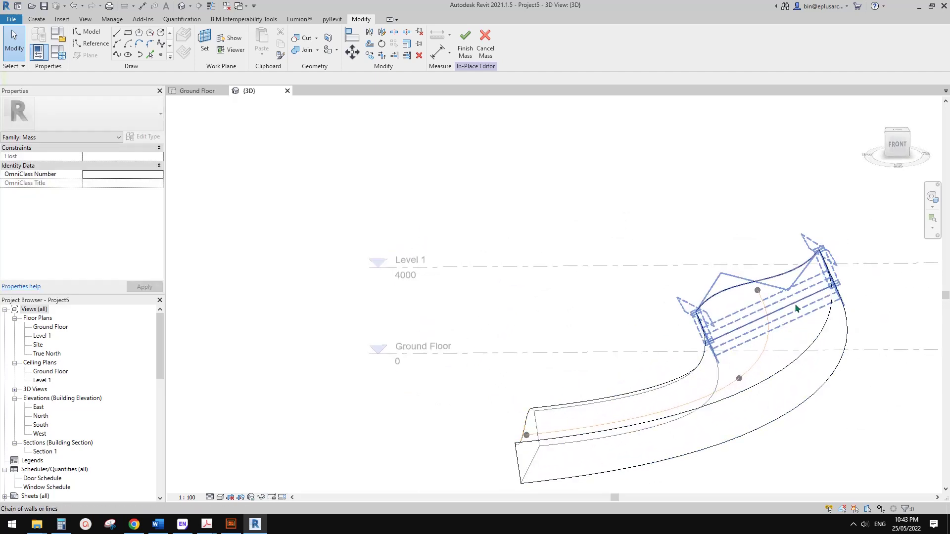
click(795, 309)
key(r)
key(o)
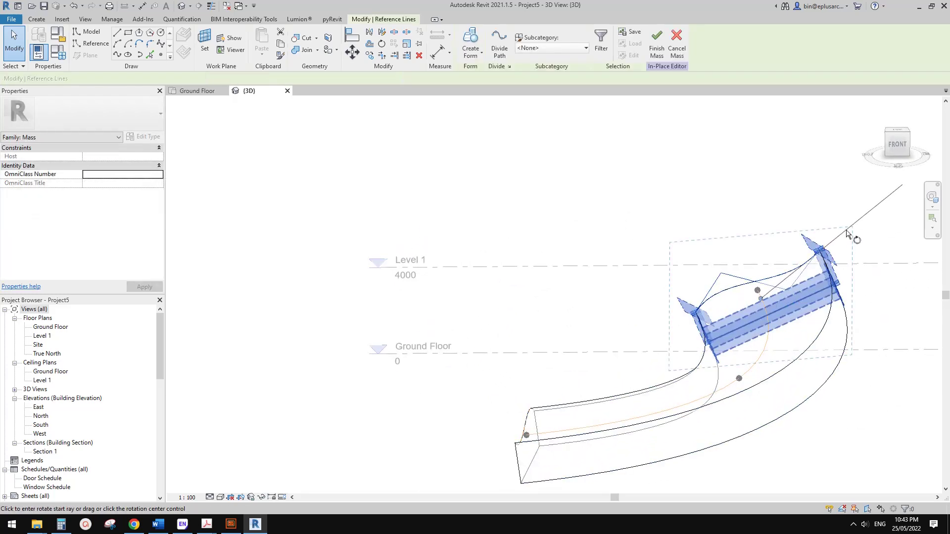
click(847, 232)
click(884, 271)
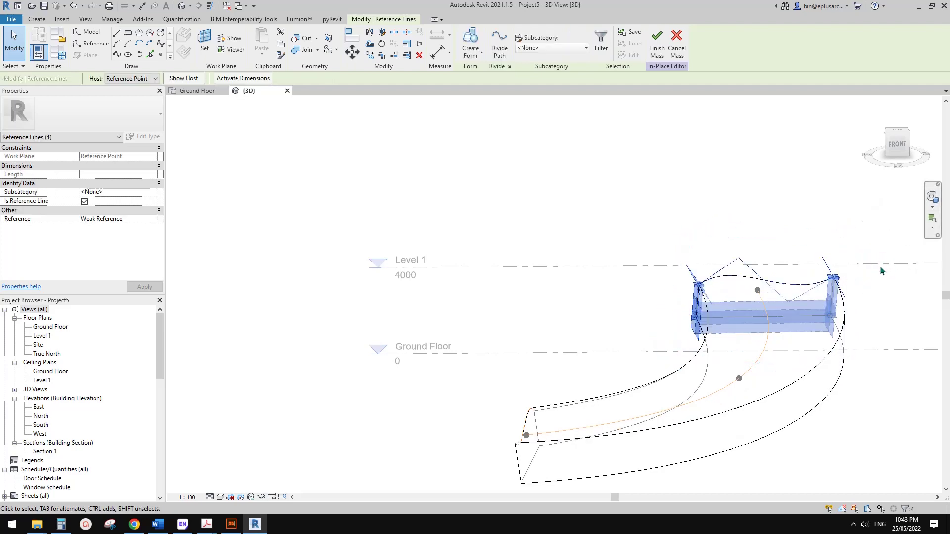
shift+middle_drag(881, 271, 601, 349)
key(Escape)
key(Tab)
click(682, 295)
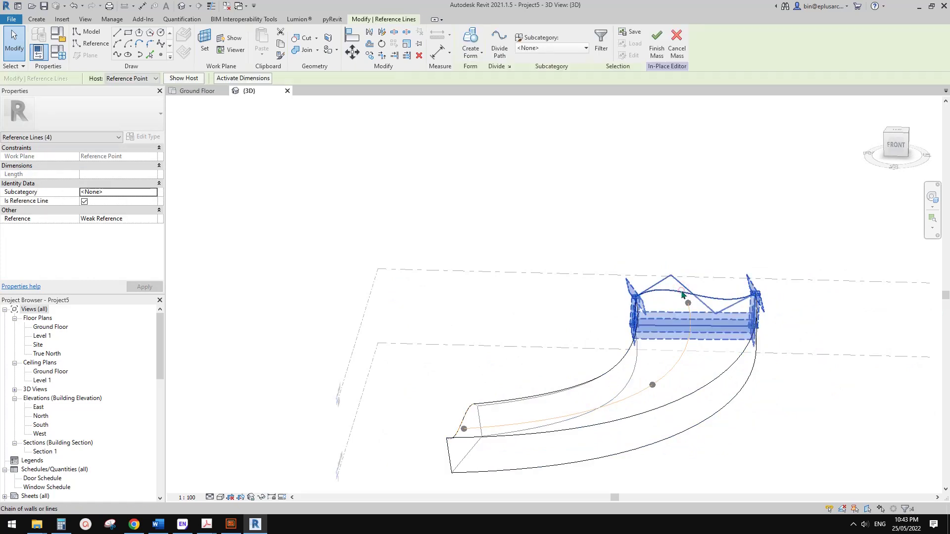
key(Tab)
click(681, 291)
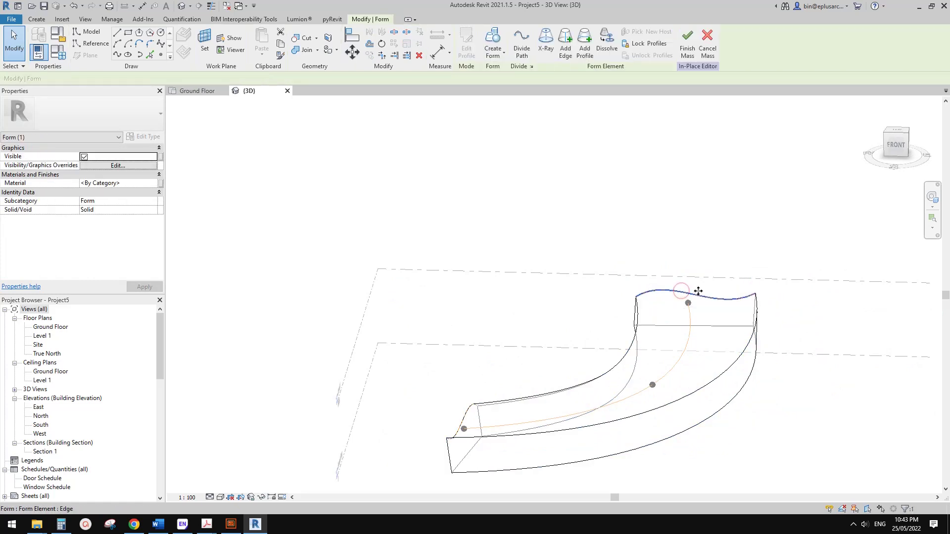
click(714, 299)
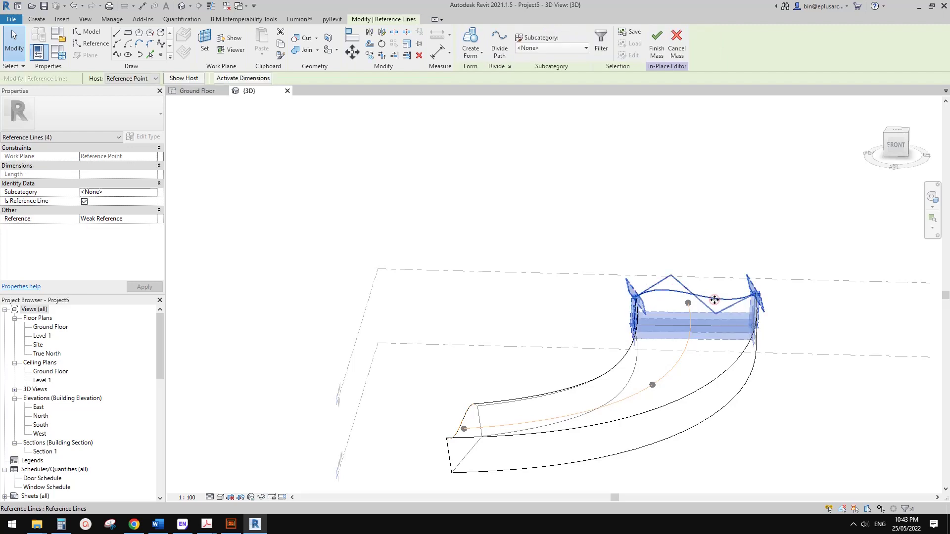
key(Tab)
click(714, 300)
key(Escape)
Step: Select only the upper profile's wavy spline and reshape it by moving its middle control points so the wave reverses
scroll(744, 319, up, 3)
key(Tab)
scroll(719, 291, up, 1)
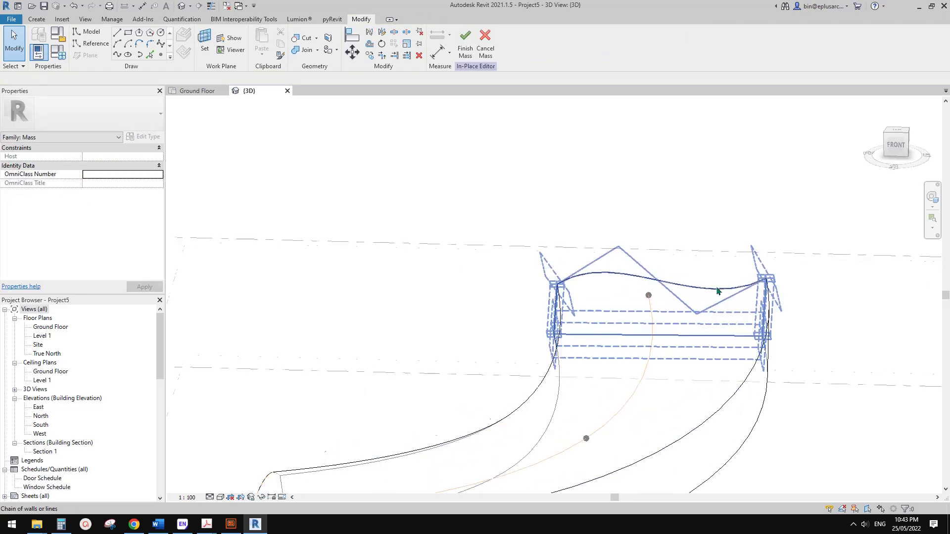
key(Tab)
click(712, 292)
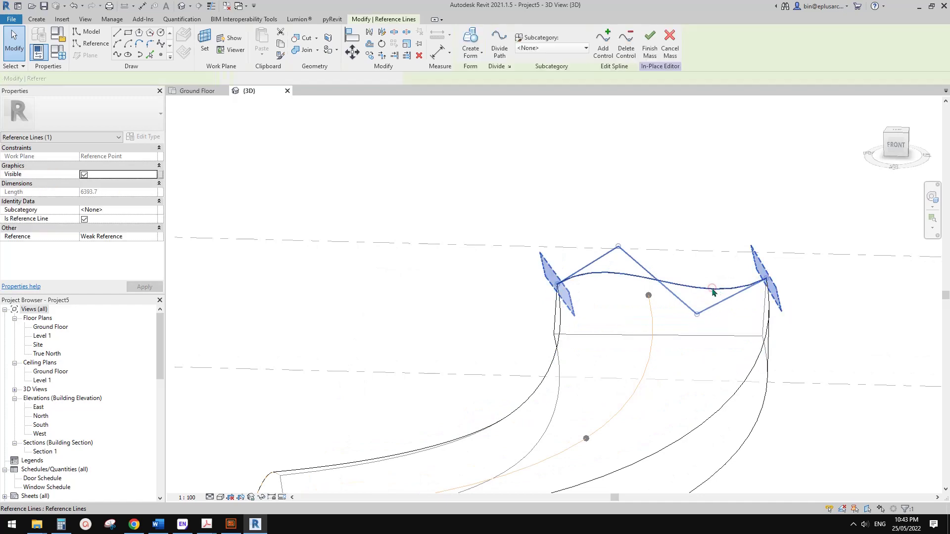
shift+middle_drag(782, 324, 744, 331)
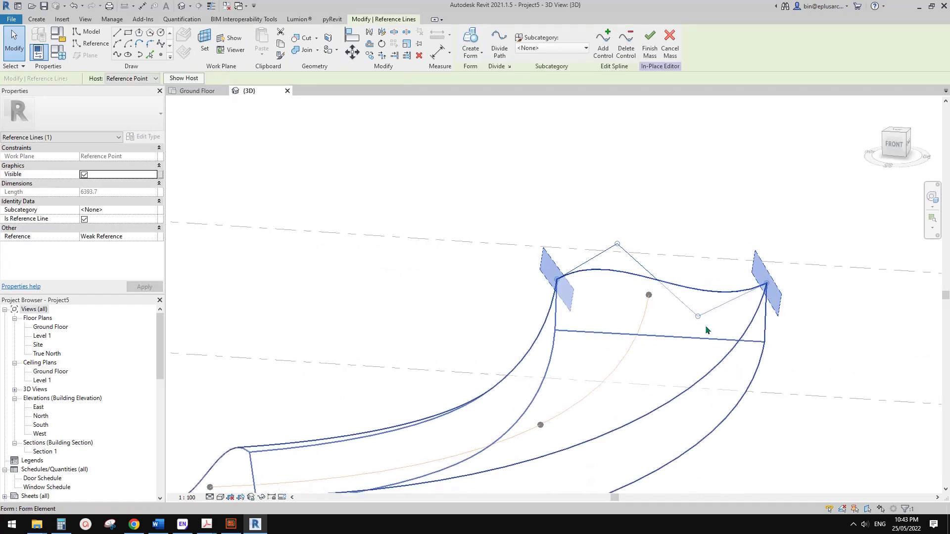
drag(698, 317, 700, 243)
click(617, 245)
key(Escape)
Step: Finish the in-place mass and open the South elevation
scroll(757, 338, down, 3)
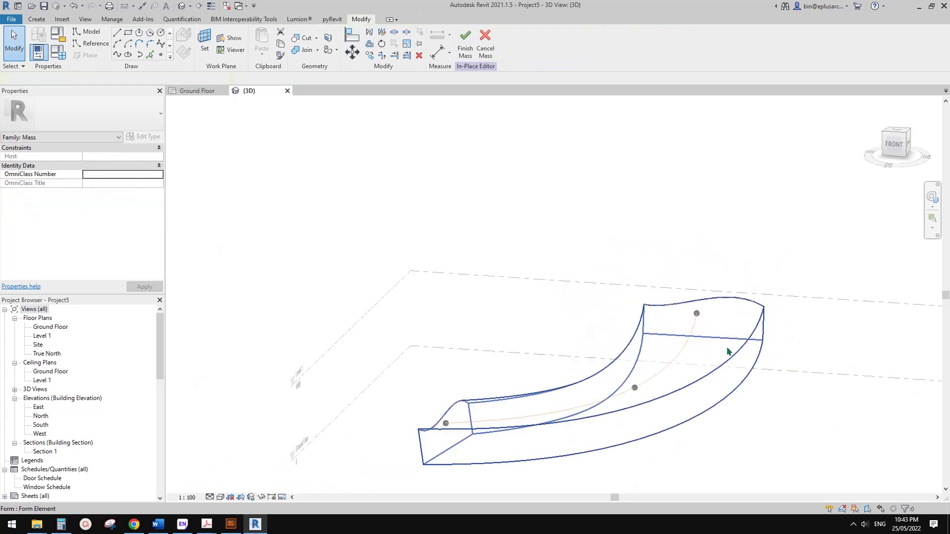
shift+middle_drag(729, 352, 819, 369)
middle_drag(818, 369, 639, 284)
click(464, 59)
scroll(587, 217, down, 2)
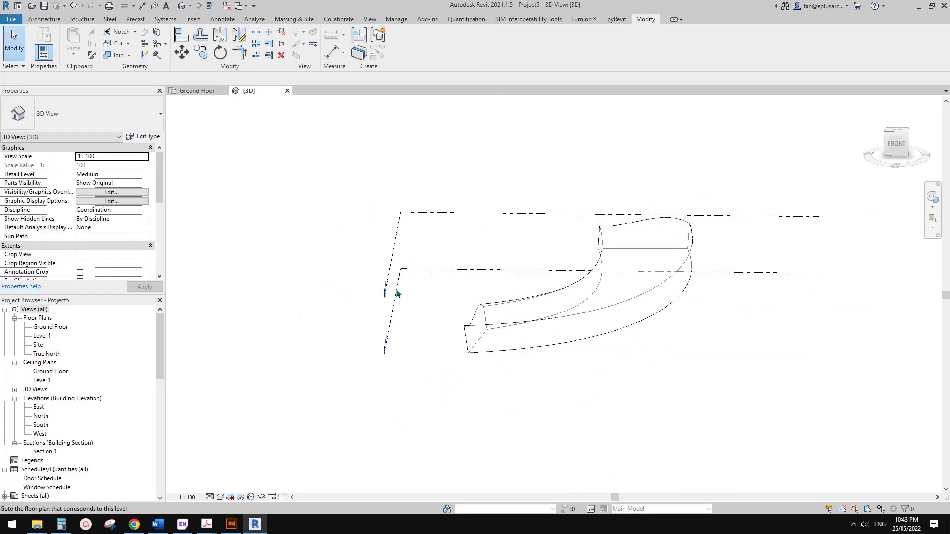
double_click(46, 424)
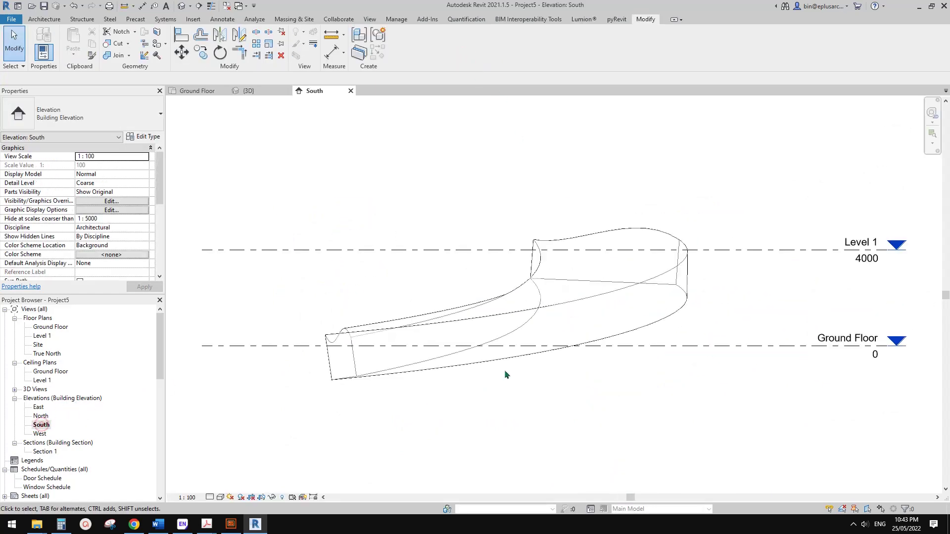
Step: Array the Ground Floor level vertically upward with a 200 mm spacing to the second item
click(775, 333)
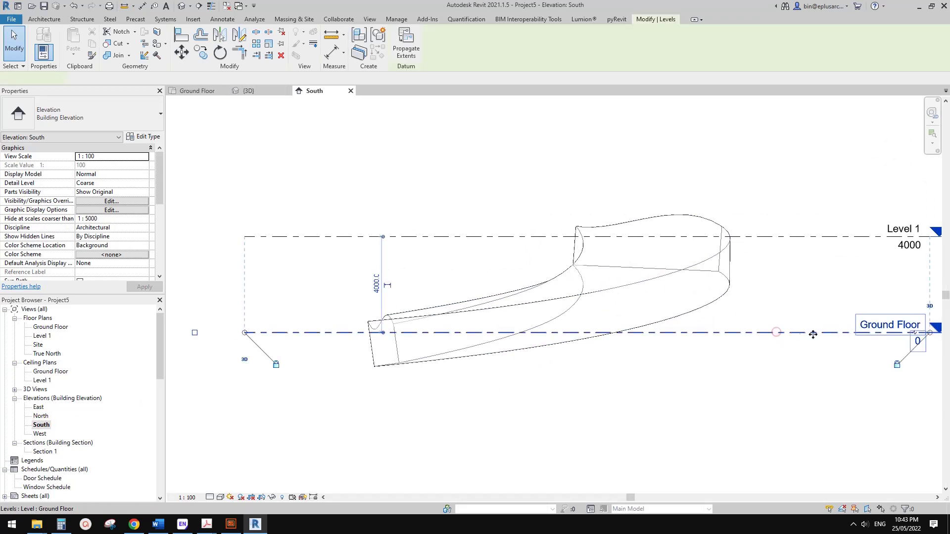
key(a)
key(r)
click(798, 334)
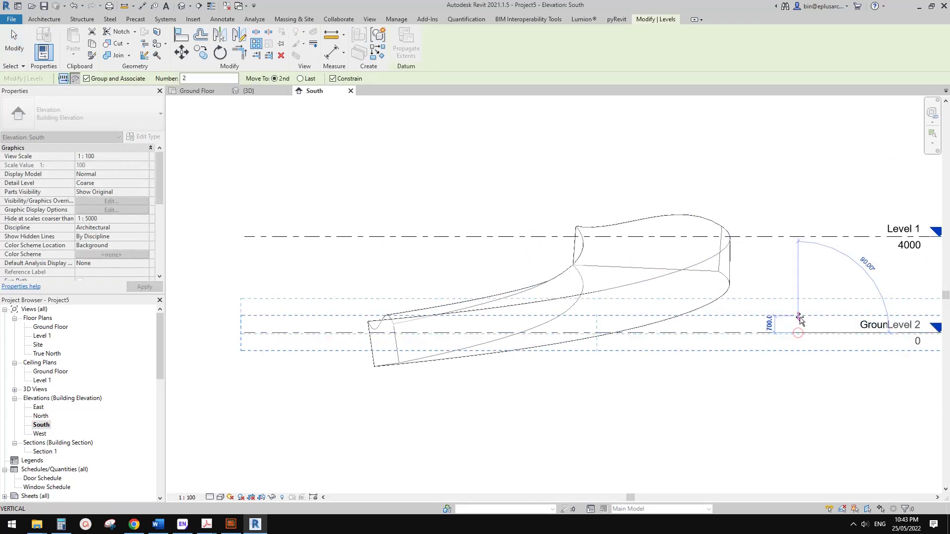
middle_drag(797, 322, 700, 330)
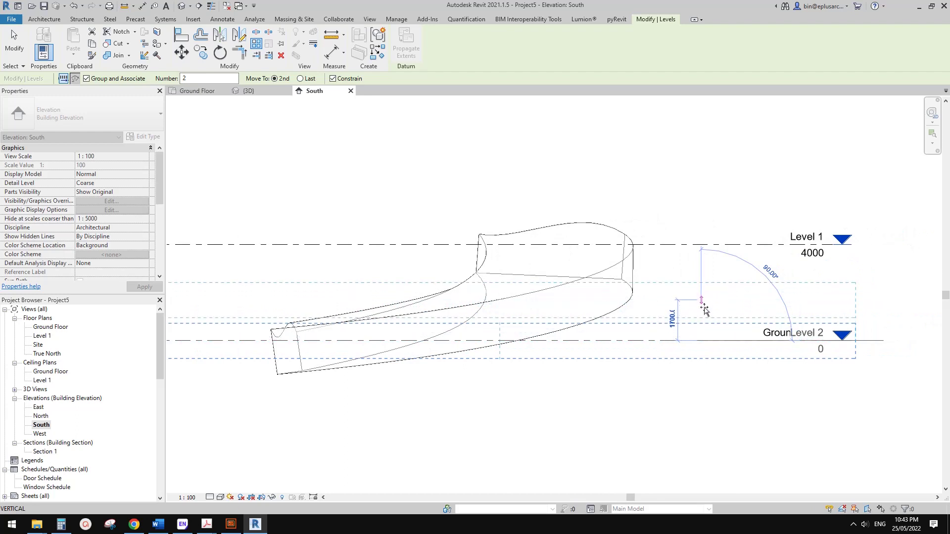
scroll(702, 332, up, 1)
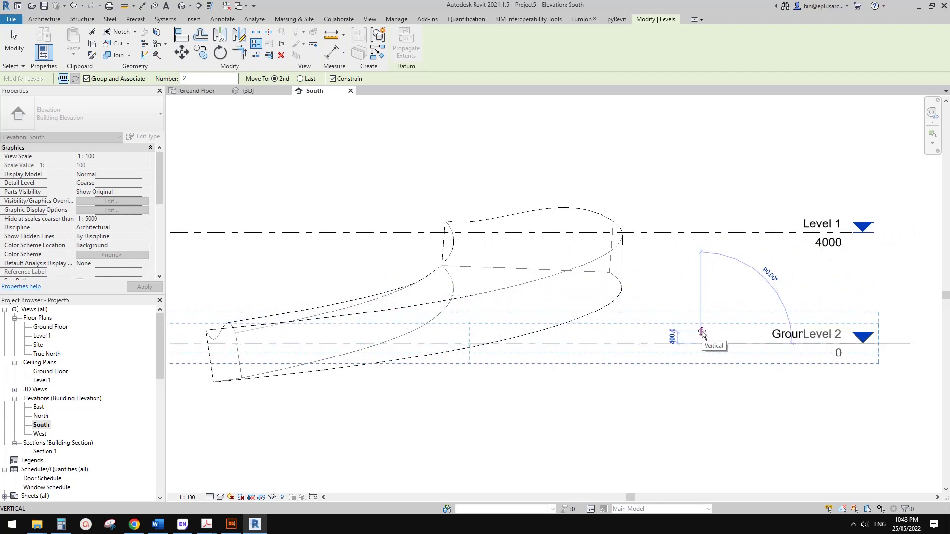
key(Return)
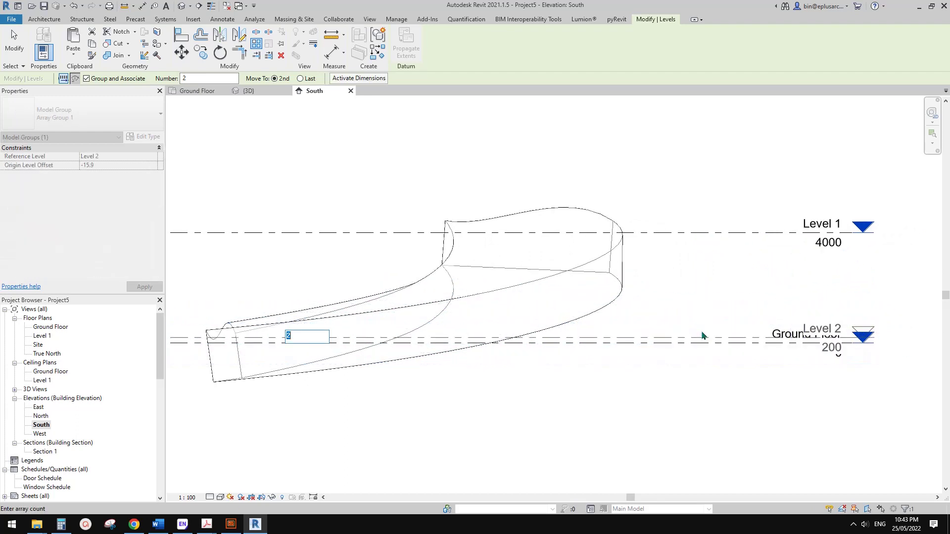
Step: Set the level array's count to 20
middle_drag(425, 372, 511, 377)
text(20)
click(611, 412)
scroll(643, 392, down, 2)
middle_drag(654, 391, 672, 384)
scroll(671, 384, down, 1)
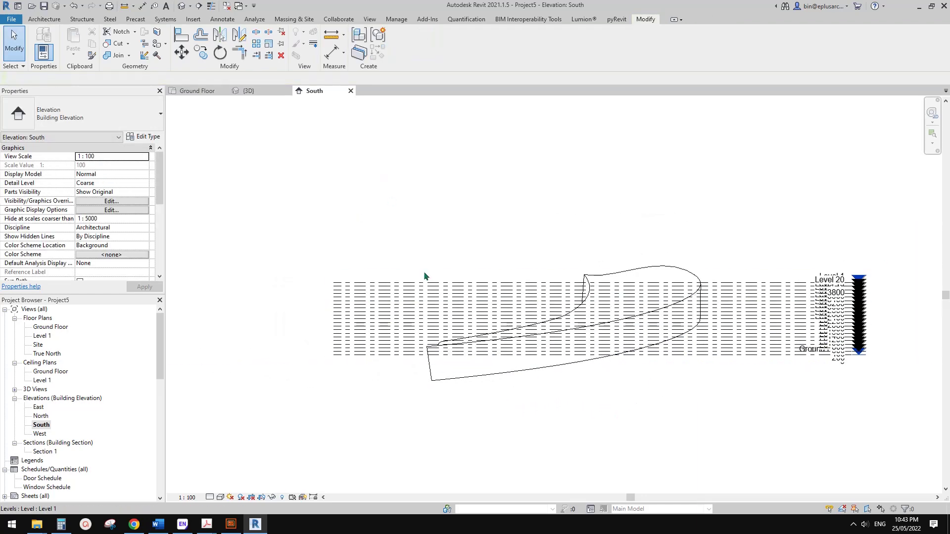
Step: Generate mass floors for the mass at every level from Ground Floor to Level 20
click(660, 276)
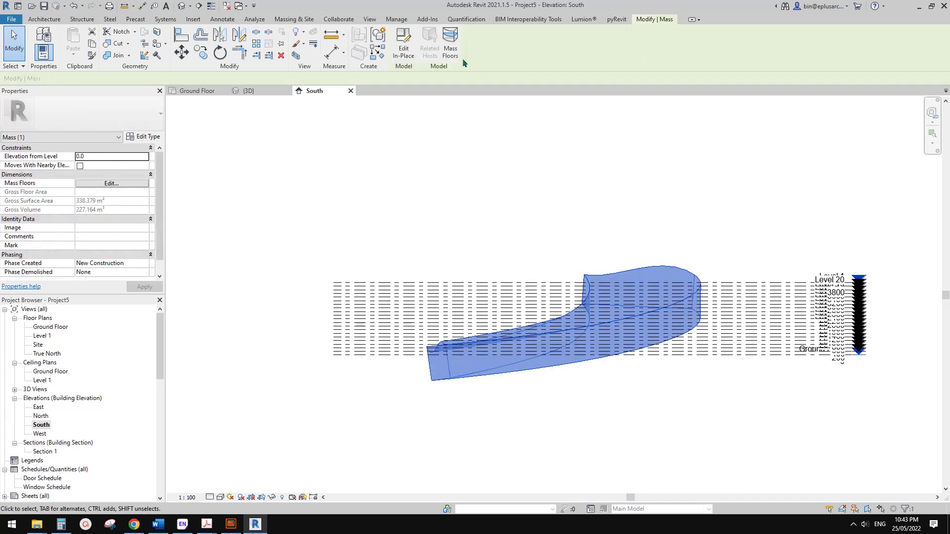
click(450, 47)
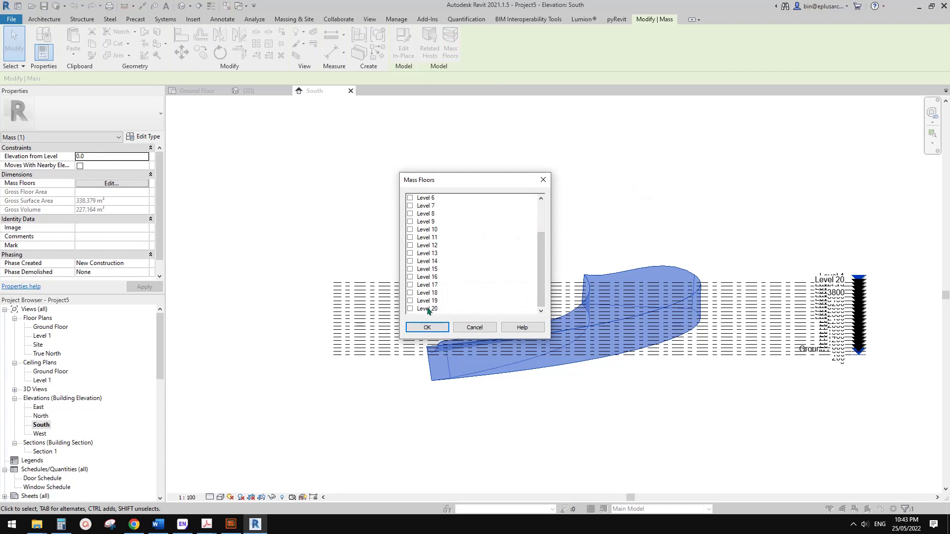
shift+click(426, 308)
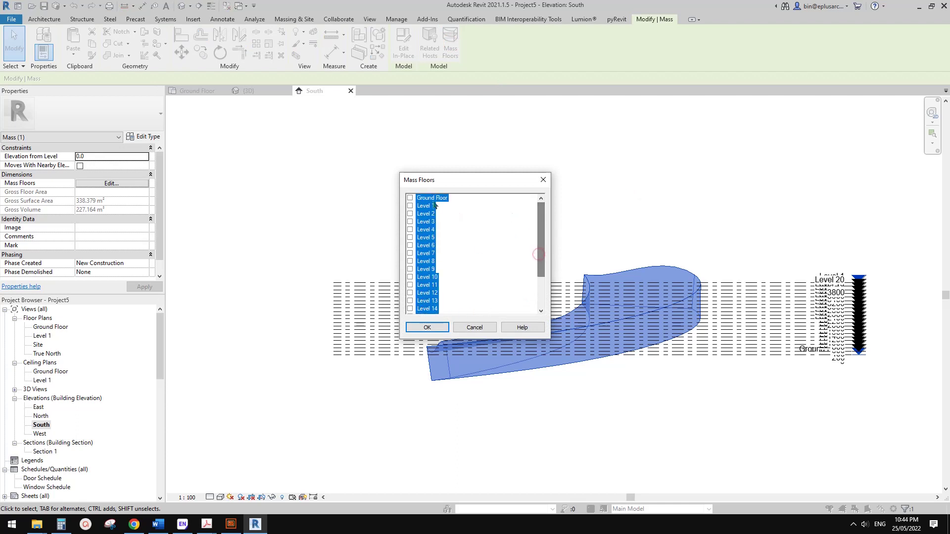
click(433, 328)
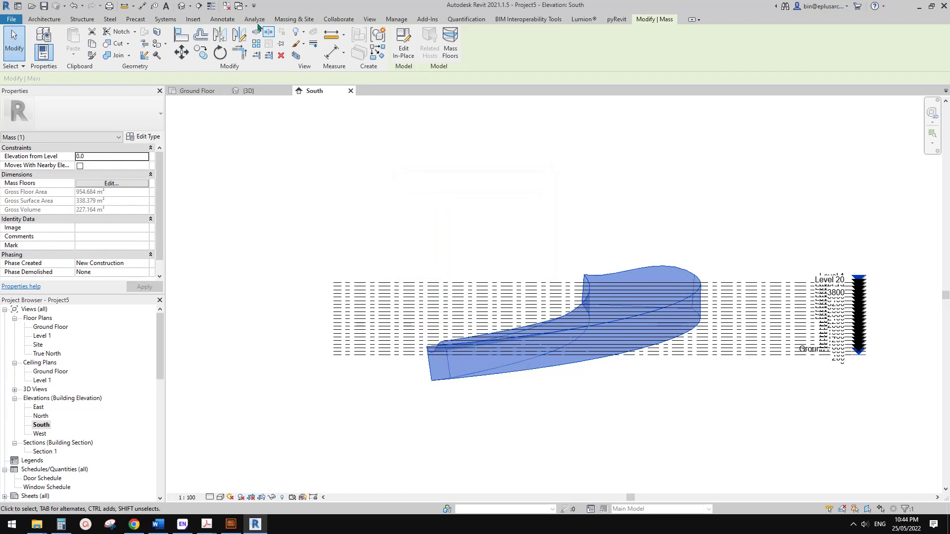
Step: Return to the 3D view and open the curved mass for in-place editing
click(184, 10)
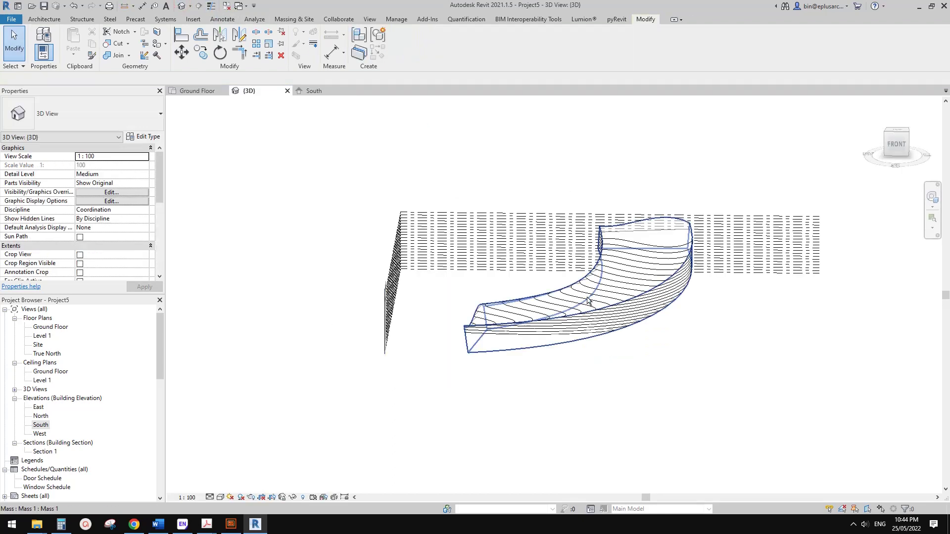
shift+middle_drag(561, 277, 651, 334)
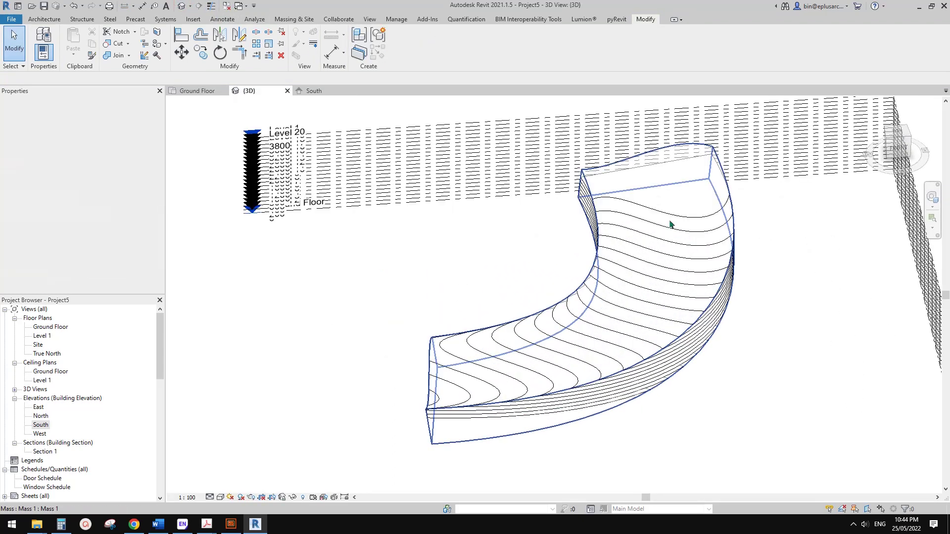
shift+middle_drag(553, 371, 583, 357)
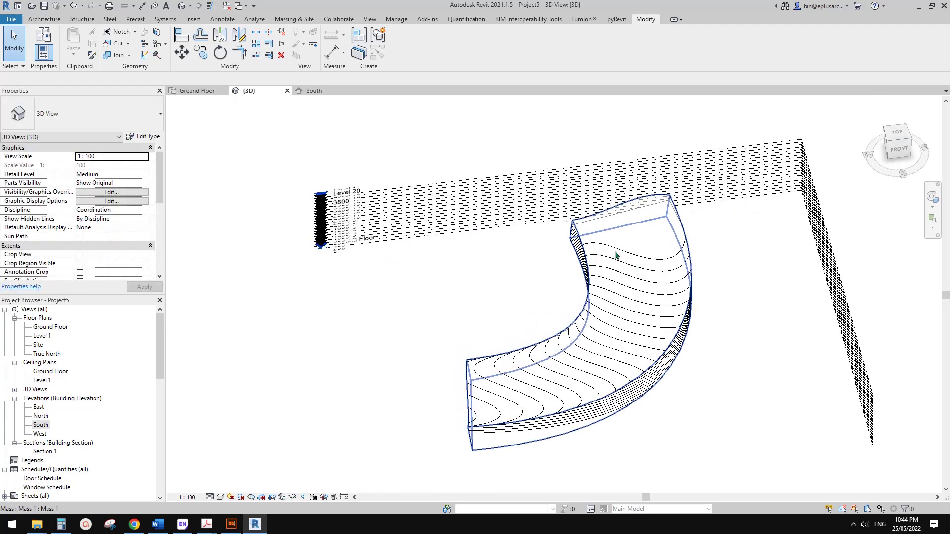
shift+middle_drag(647, 282, 613, 166)
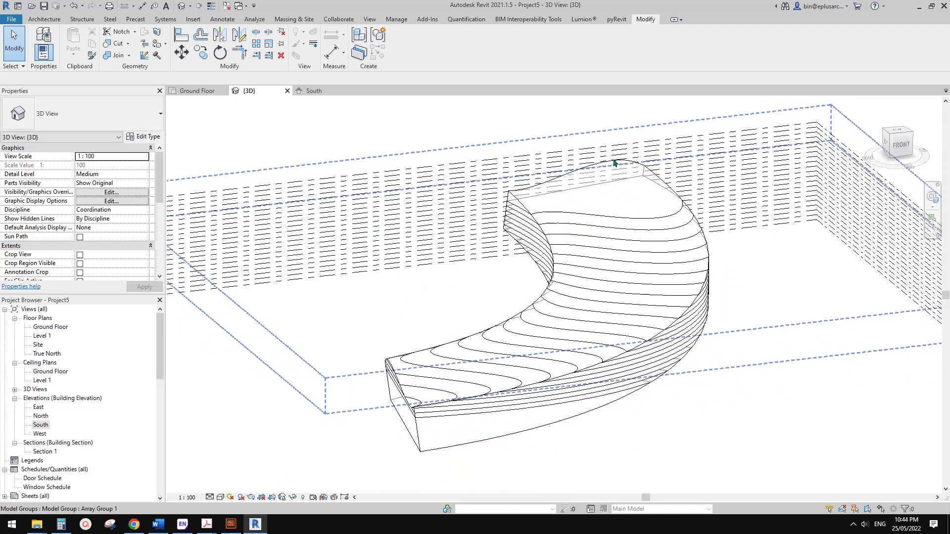
click(605, 183)
shift+middle_drag(605, 183, 657, 140)
click(400, 55)
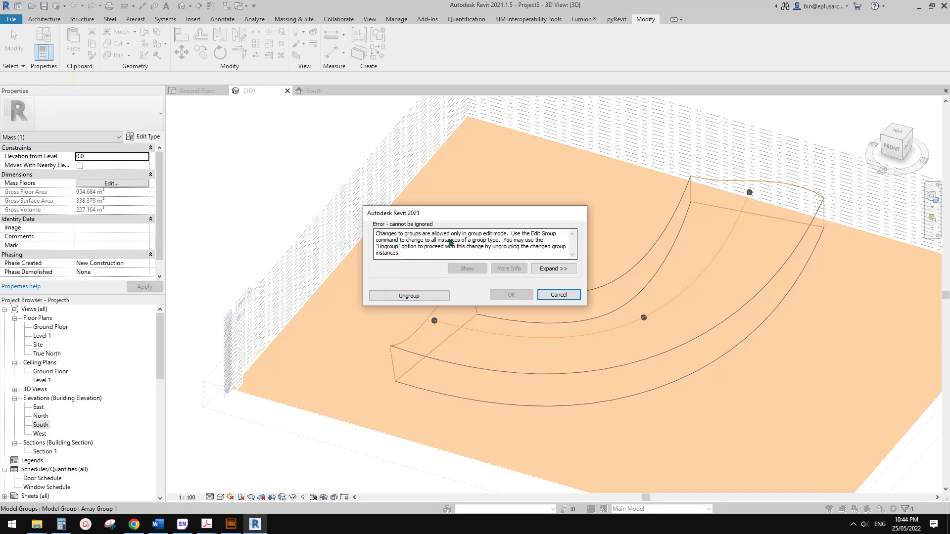
Step: Accept ungrouping the changed level array, raise the middle of the curved mass's far end profile, and finish the in-place mass
click(414, 296)
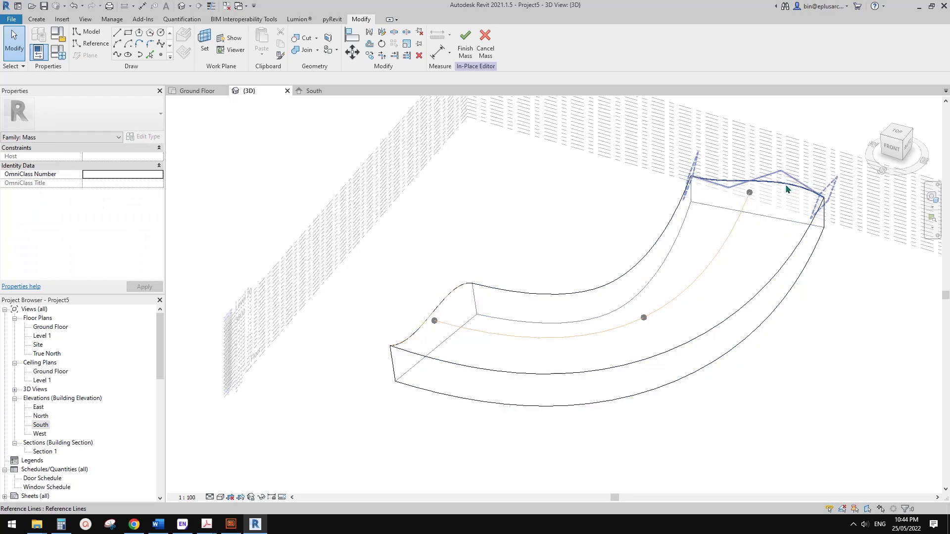
click(785, 182)
drag(791, 144, 791, 110)
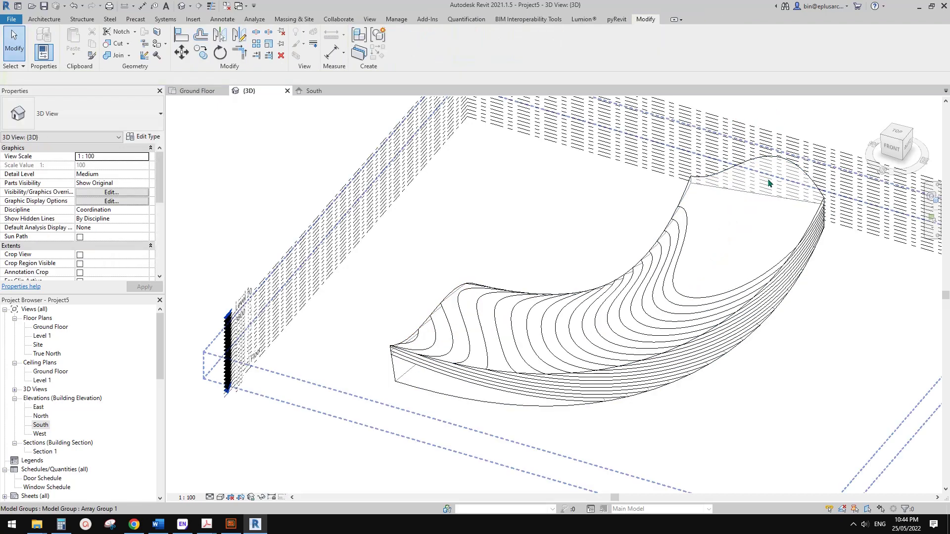
shift+middle_drag(705, 299, 643, 273)
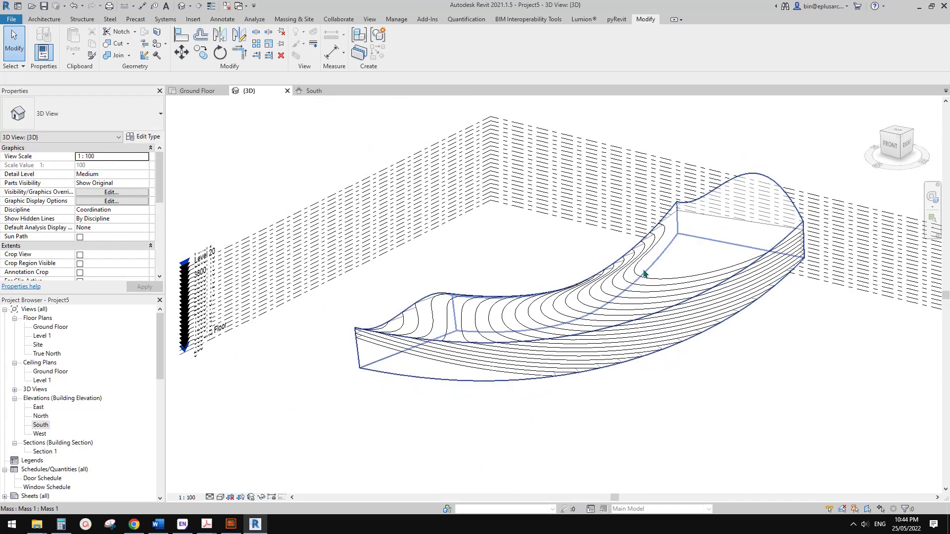
Step: Start a floor by face and duplicate the Generic 150mm floor type under the name 200
click(43, 20)
click(228, 54)
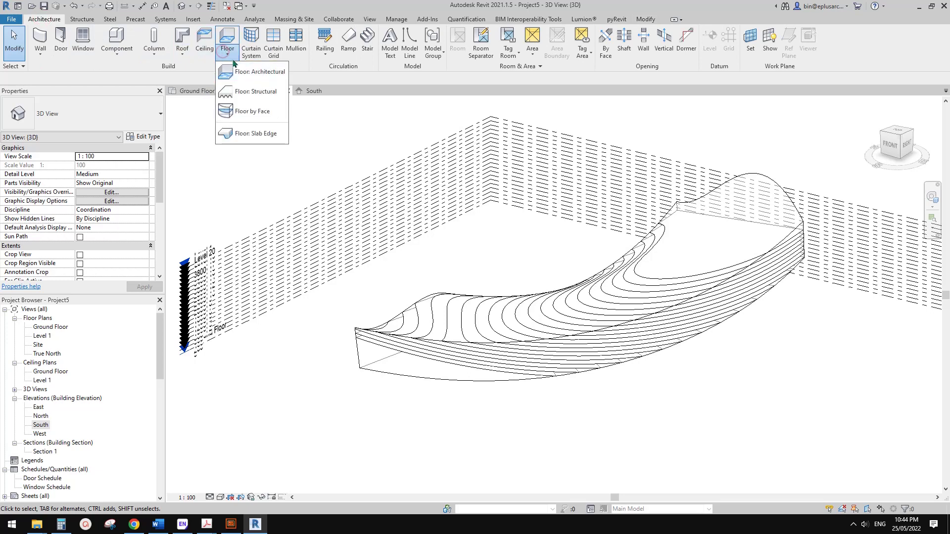
click(246, 112)
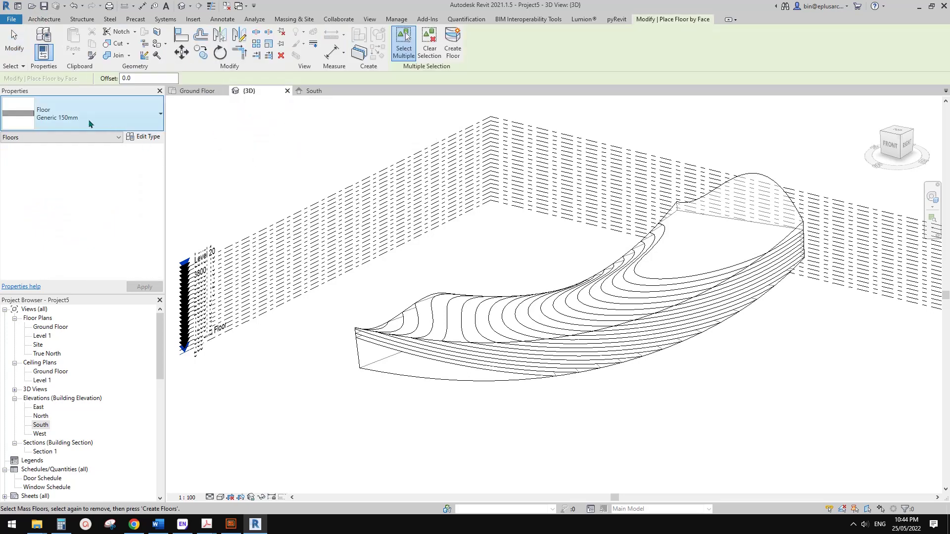
click(142, 137)
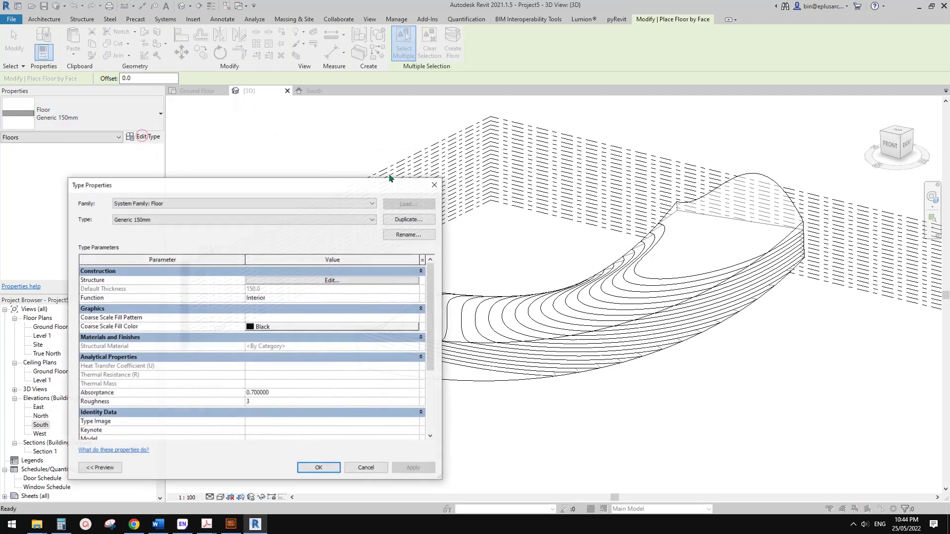
click(415, 220)
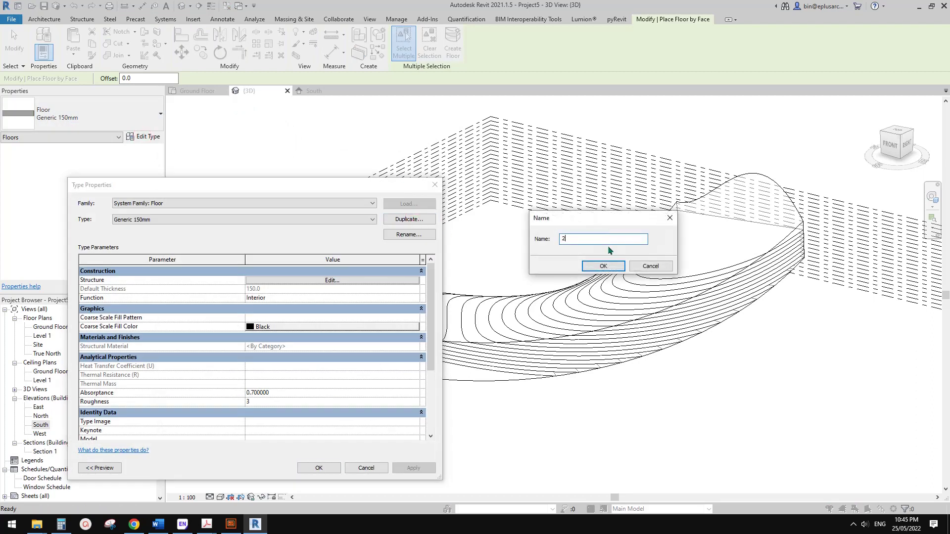
click(614, 268)
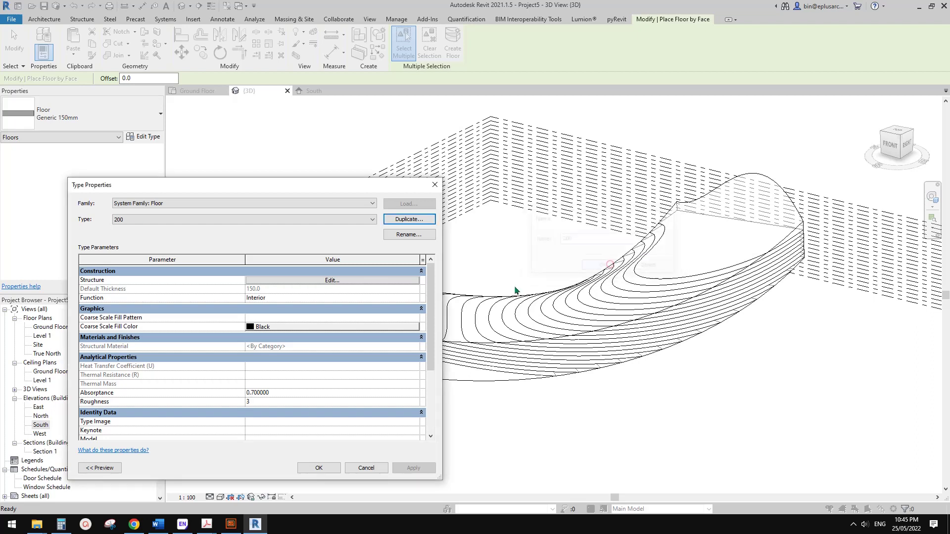
Step: Set the structure layer thickness of floor type 200 to 200 mm and accept the type properties
click(383, 283)
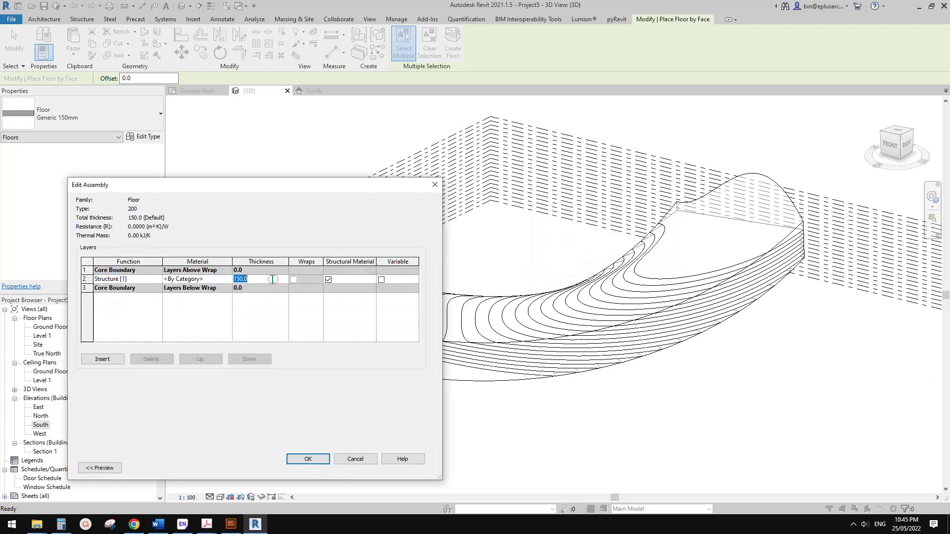
click(308, 459)
click(332, 470)
Step: Select all of the mass floors together and create floors of type 200 from them
drag(300, 154, 836, 443)
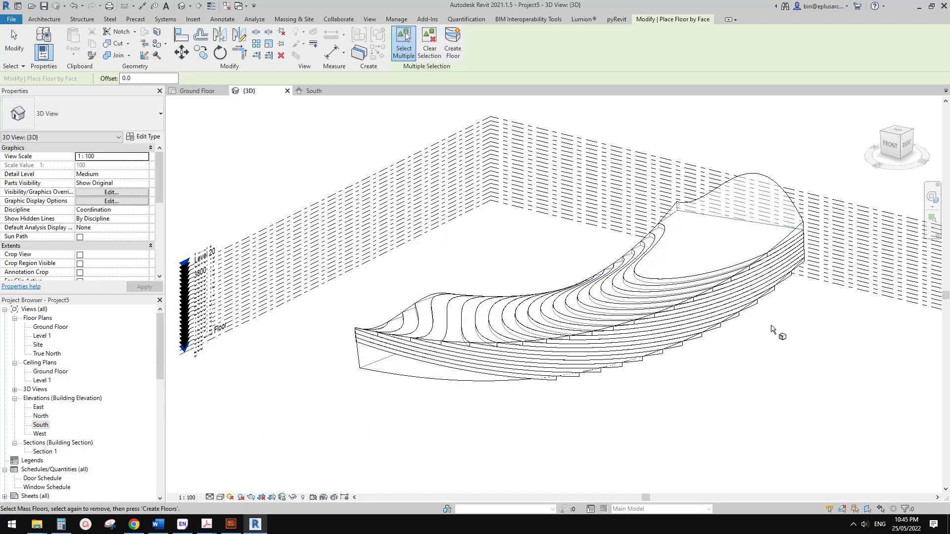
shift+middle_drag(772, 329, 847, 294)
key(Escape)
Step: Hide the Mass category in the 3D view's visibility/graphic overrides, leaving the Floors category shown
shift+middle_drag(665, 249, 608, 314)
click(297, 20)
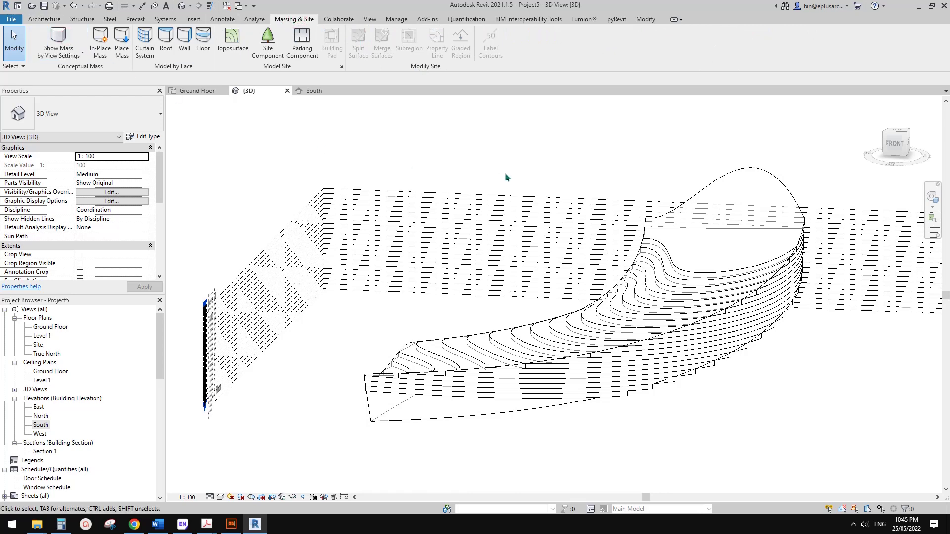
shift+middle_drag(505, 172, 509, 194)
key(v)
key(g)
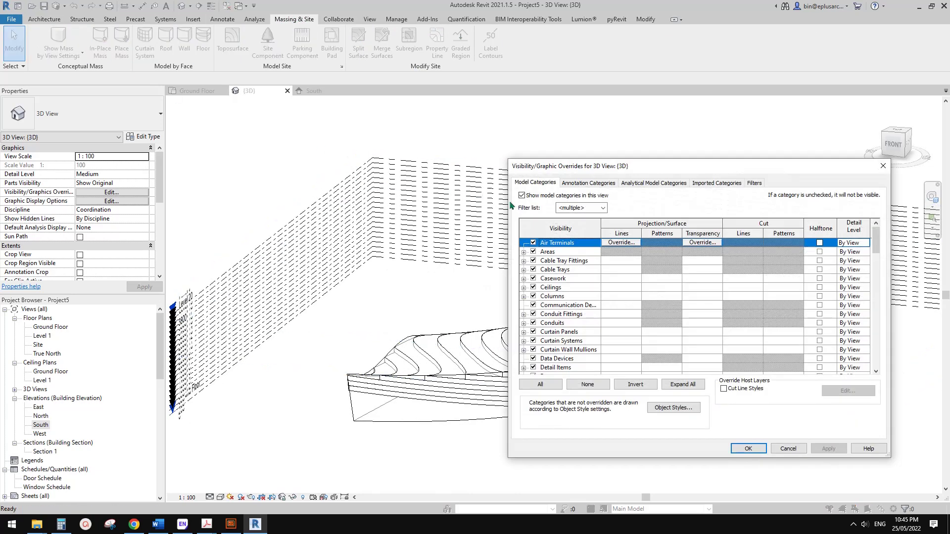
click(581, 306)
scroll(573, 322, down, 7)
click(563, 358)
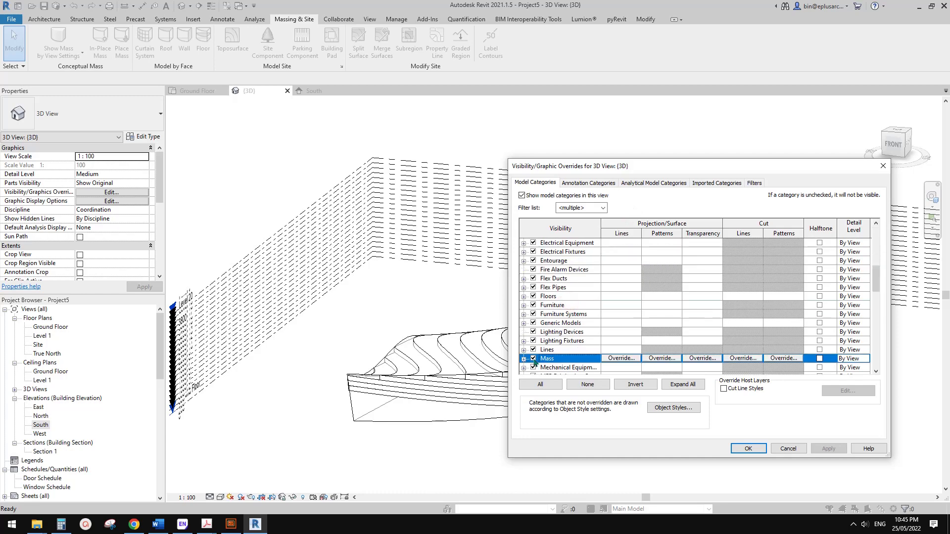
click(755, 446)
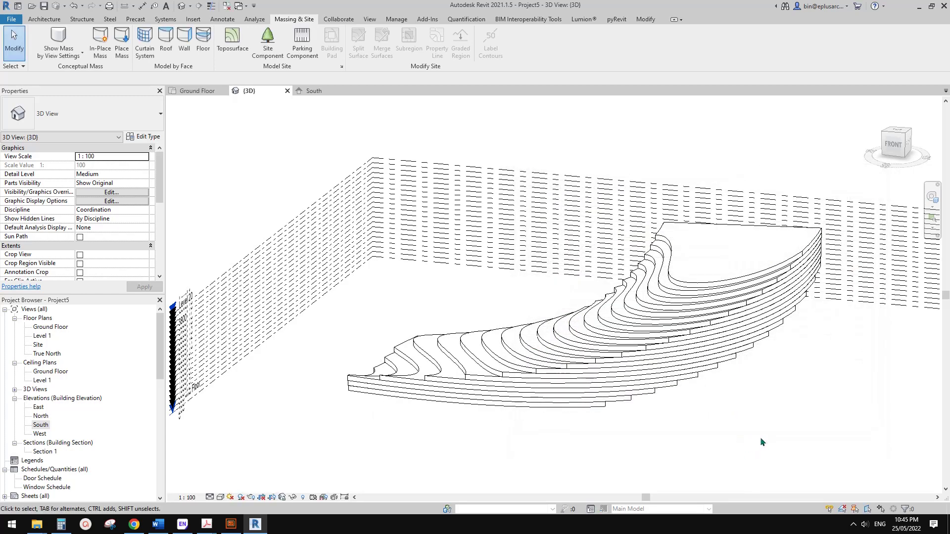
Step: Inspect the stepped floors from above by selecting individual slabs between the highest and middle levels
shift+middle_drag(770, 408, 667, 331)
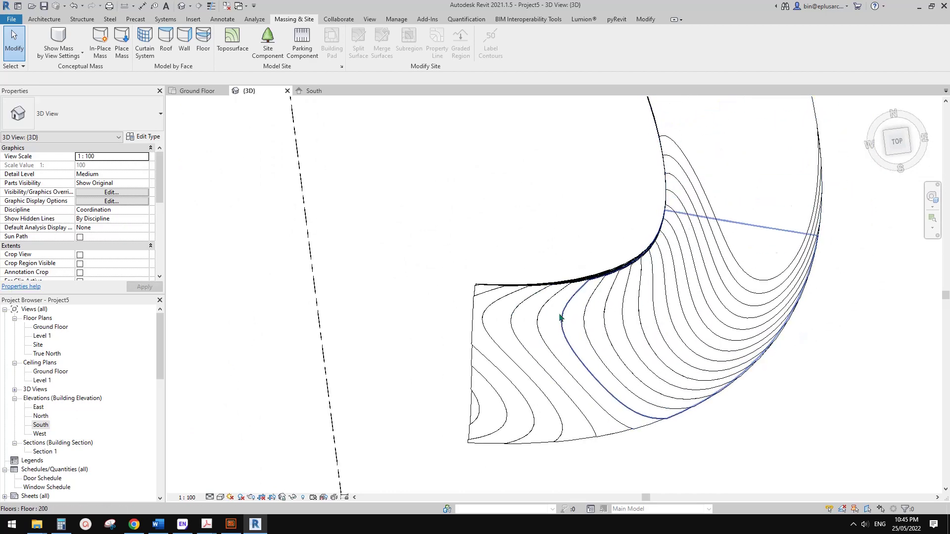
click(751, 245)
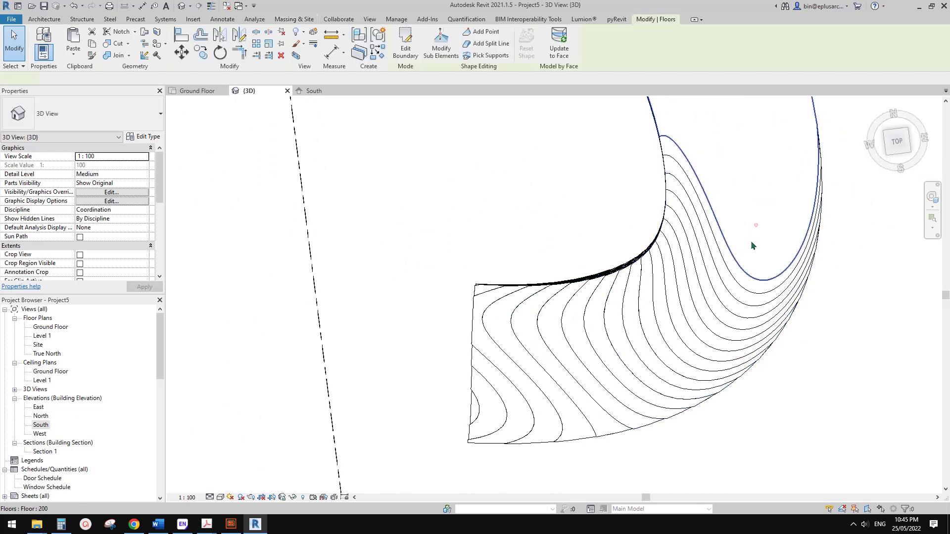
click(728, 292)
click(704, 316)
click(685, 332)
click(653, 337)
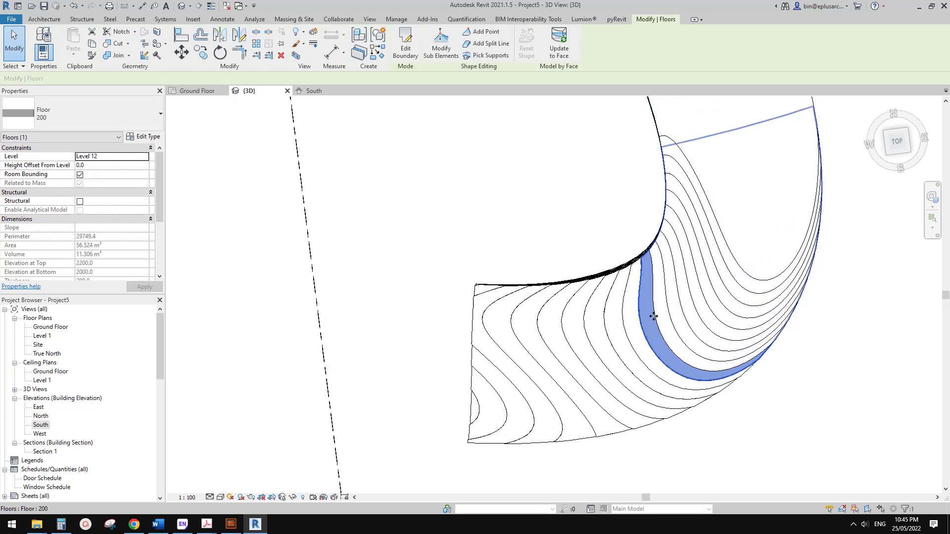
key(Escape)
shift+middle_drag(744, 359, 535, 239)
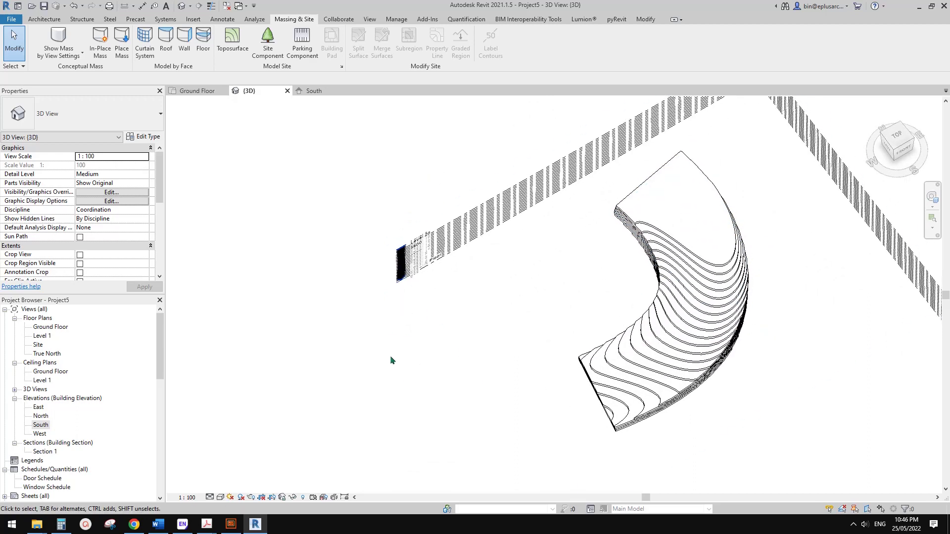
Step: Switch to the Youtube Video Ideas/Suggestion document in Chrome and find the question about arraying a generic model vertically
click(135, 525)
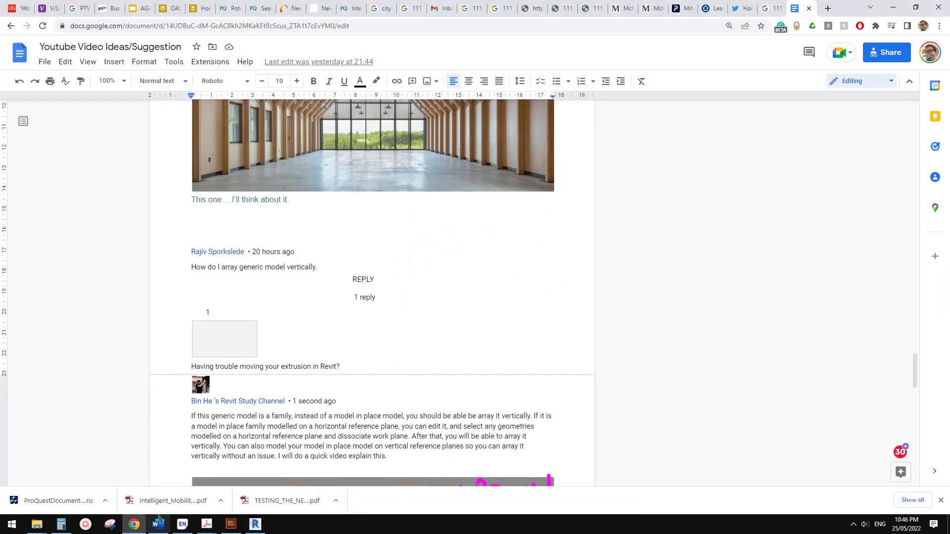
scroll(416, 256, up, 20)
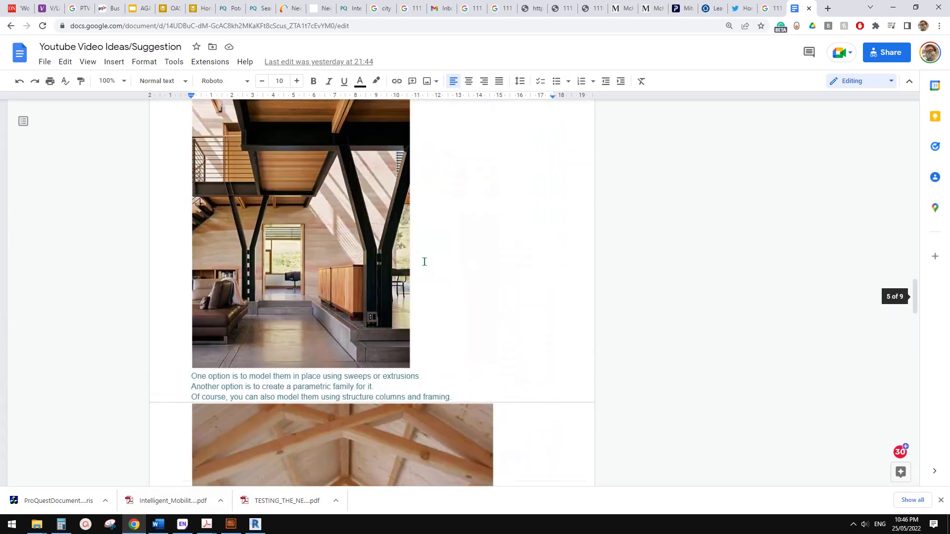
scroll(423, 263, up, 5)
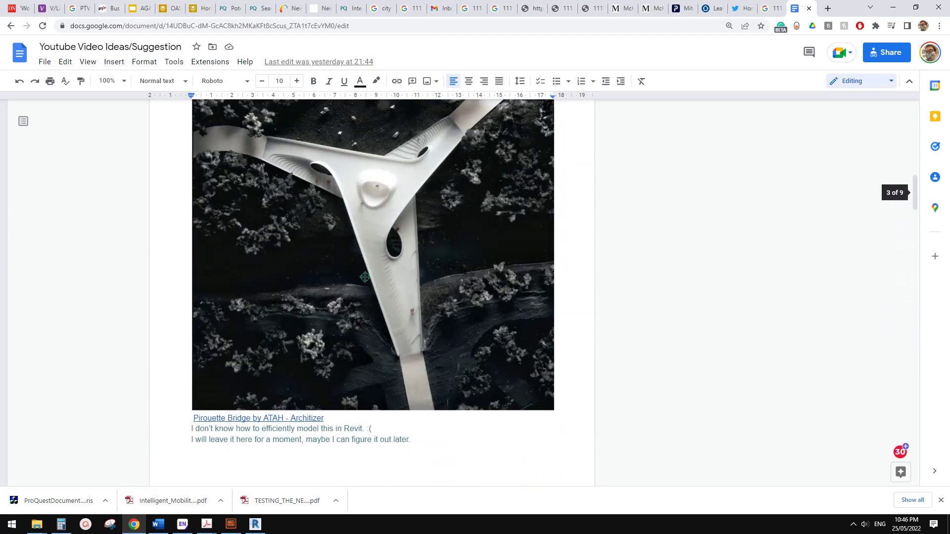
scroll(418, 291, down, 20)
scroll(415, 283, down, 3)
scroll(309, 272, up, 2)
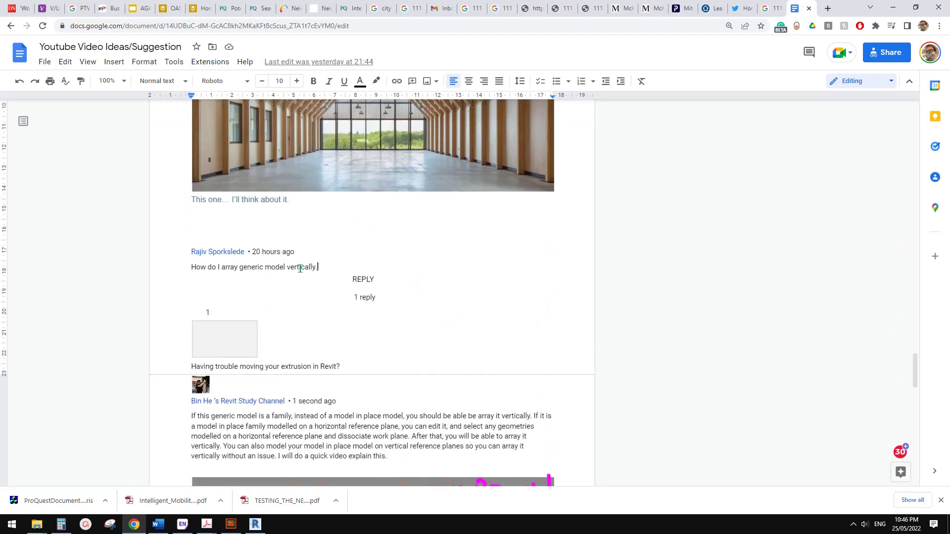
Step: Switch back to Revit, close the current project, and create a new project
click(257, 529)
scroll(484, 334, down, 4)
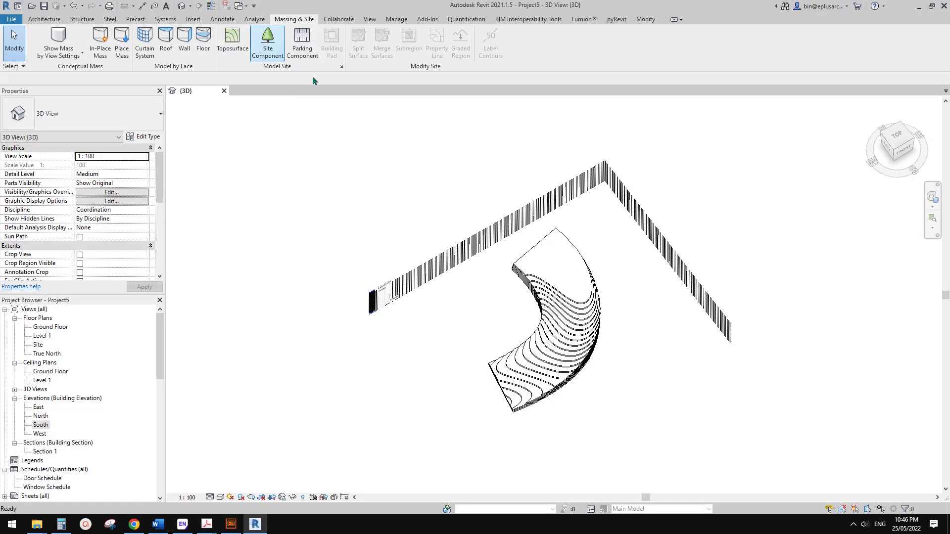
middle_drag(615, 280, 588, 289)
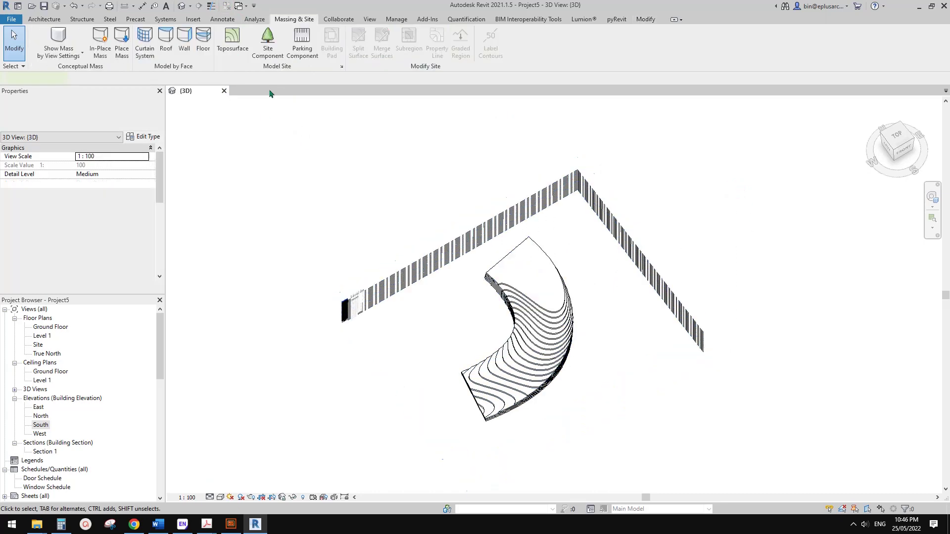
click(224, 92)
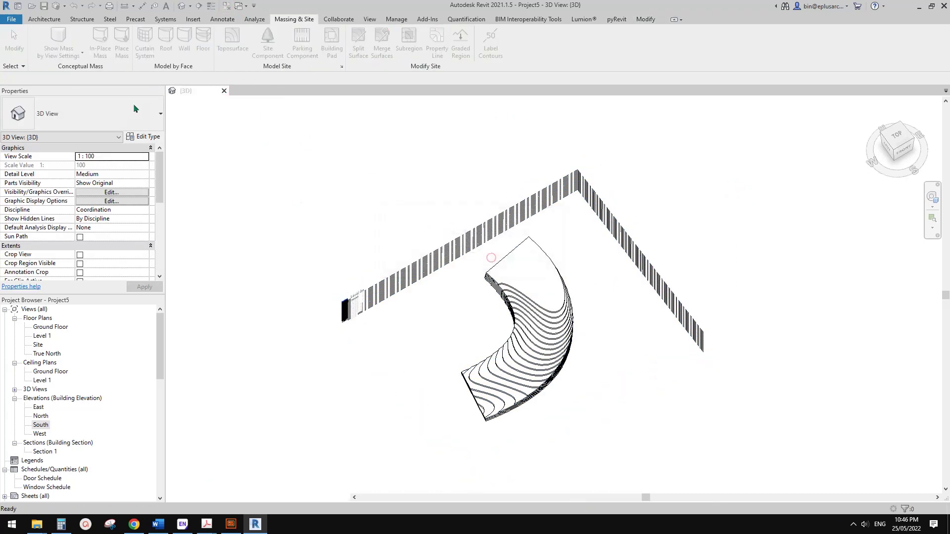
click(491, 259)
click(77, 149)
click(244, 270)
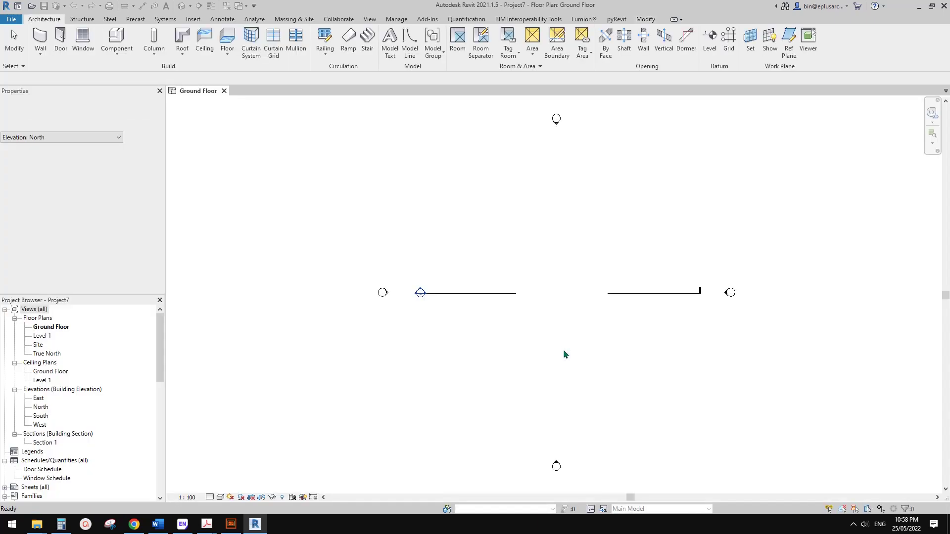
Step: Start an in-place component of the Generic Models category in the Ground Floor plan, accepting the default name
scroll(545, 327, up, 4)
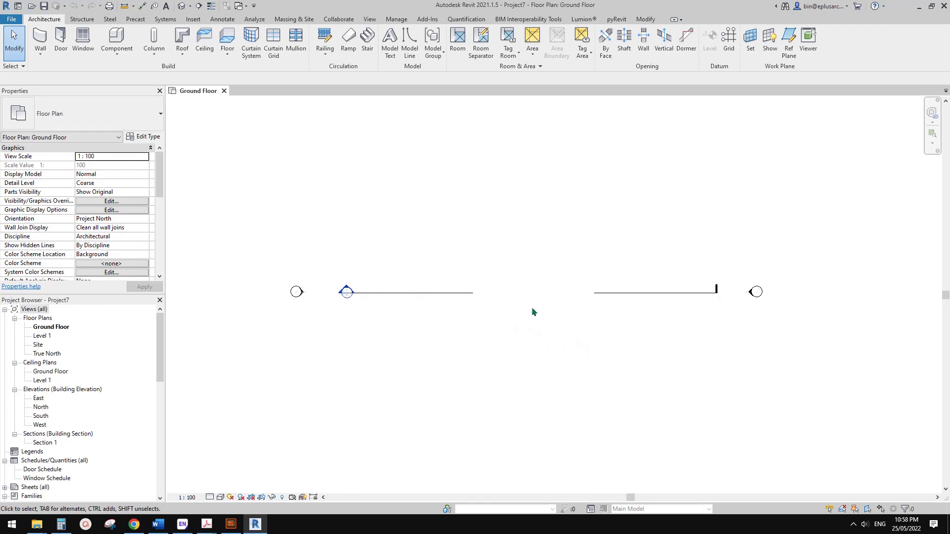
click(110, 54)
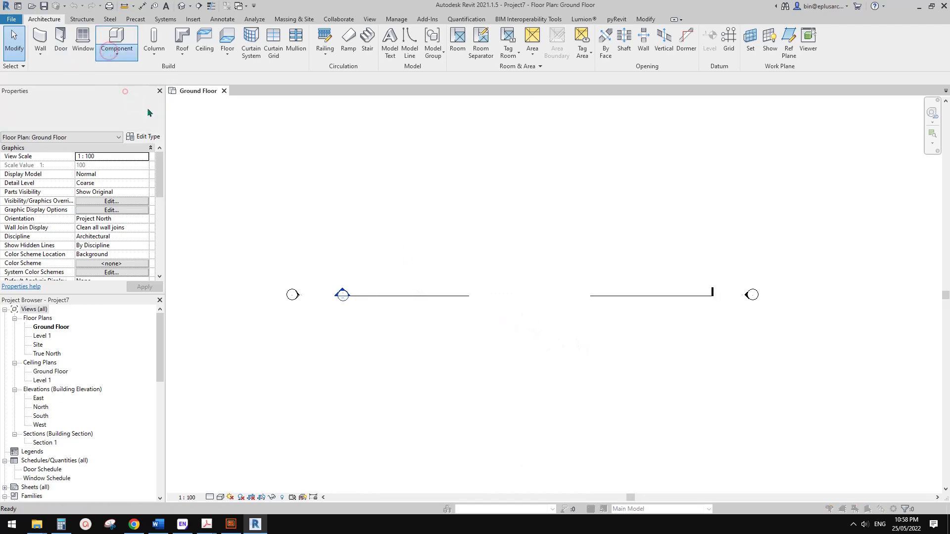
click(127, 91)
click(296, 238)
key(g)
click(336, 385)
key(Return)
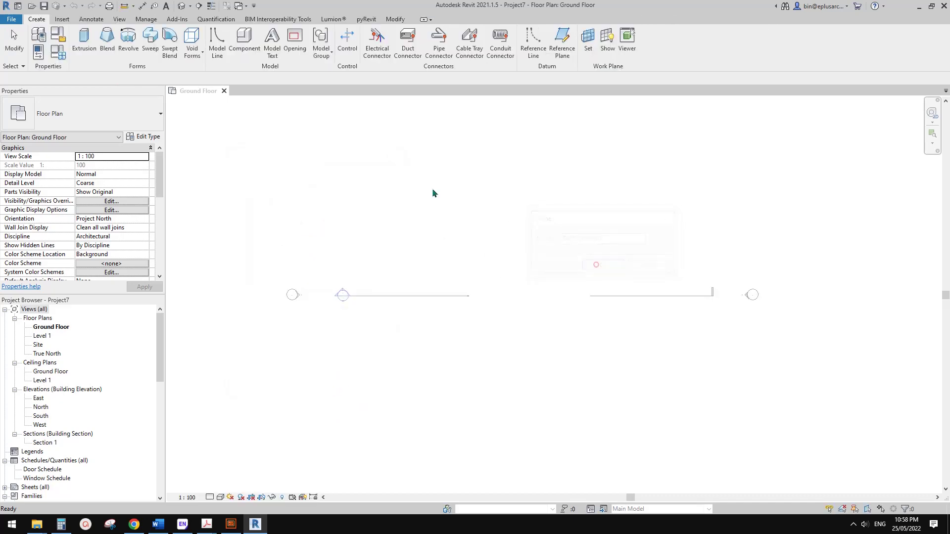
Step: Extrude a sketched rectangle 250 mm deep just above the section line and finish the in-place model
click(84, 40)
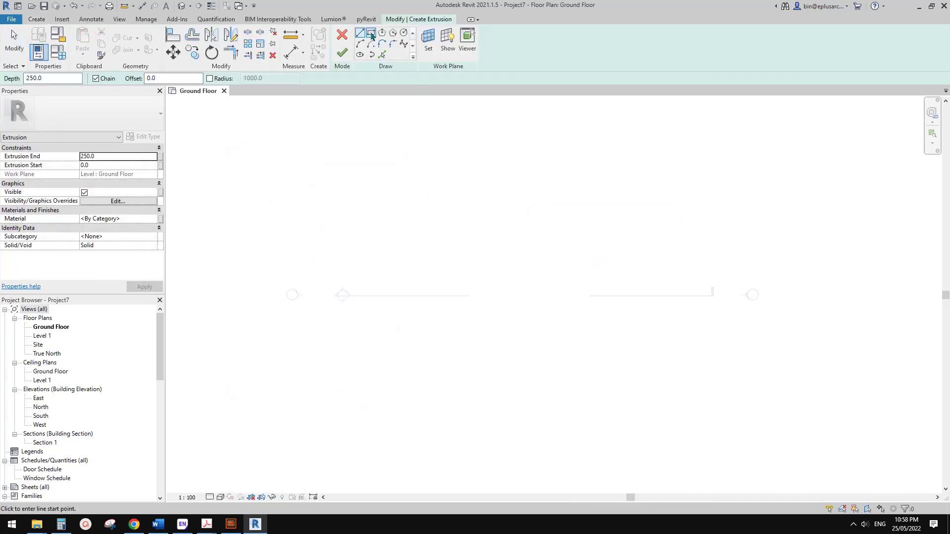
click(371, 34)
click(493, 259)
click(545, 287)
click(342, 52)
click(501, 42)
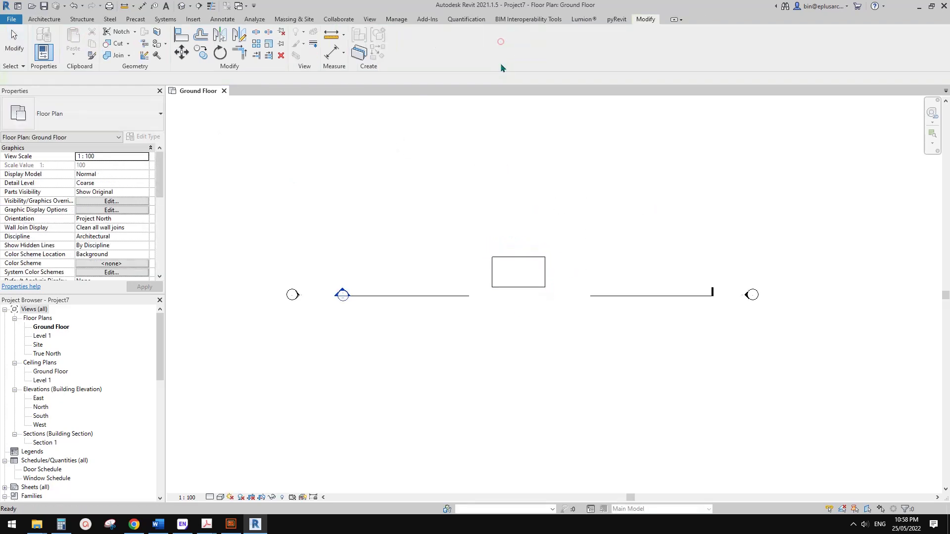
Step: Stretch the extruded block much taller and shorten its length in the 3D view using its shape handles
shift+middle_drag(586, 290, 704, 235)
scroll(567, 300, up, 4)
click(517, 308)
drag(506, 305, 526, 240)
shift+middle_drag(557, 282, 729, 234)
click(697, 290)
shift+middle_drag(492, 282, 534, 313)
click(578, 296)
click(505, 357)
click(536, 301)
shift+middle_drag(481, 278, 436, 316)
click(413, 319)
Step: Try arraying the block diagonally as two items in the Ground Floor plan with Constrain off, and undo the array
double_click(58, 328)
scroll(511, 273, up, 2)
drag(509, 276, 532, 261)
key(a)
key(r)
click(526, 264)
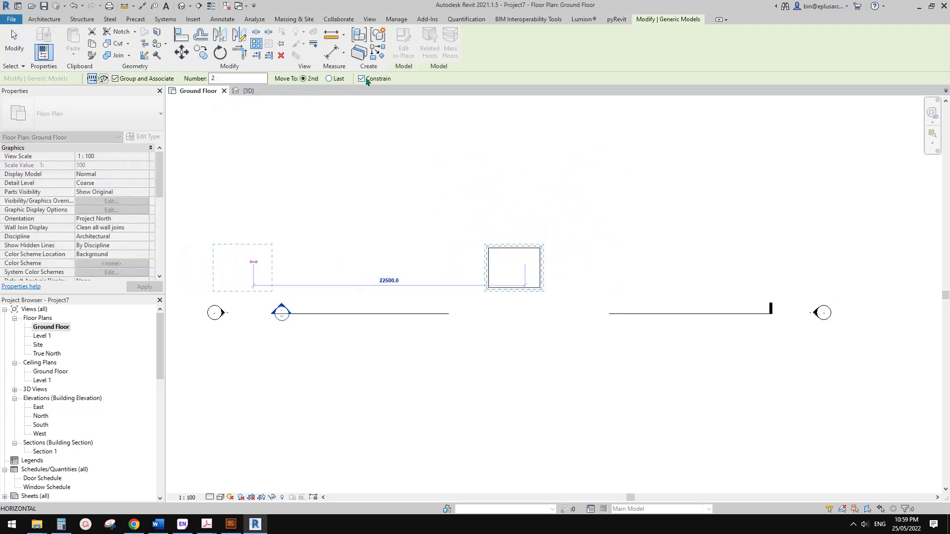
click(361, 79)
click(545, 229)
key(Return)
key(Escape)
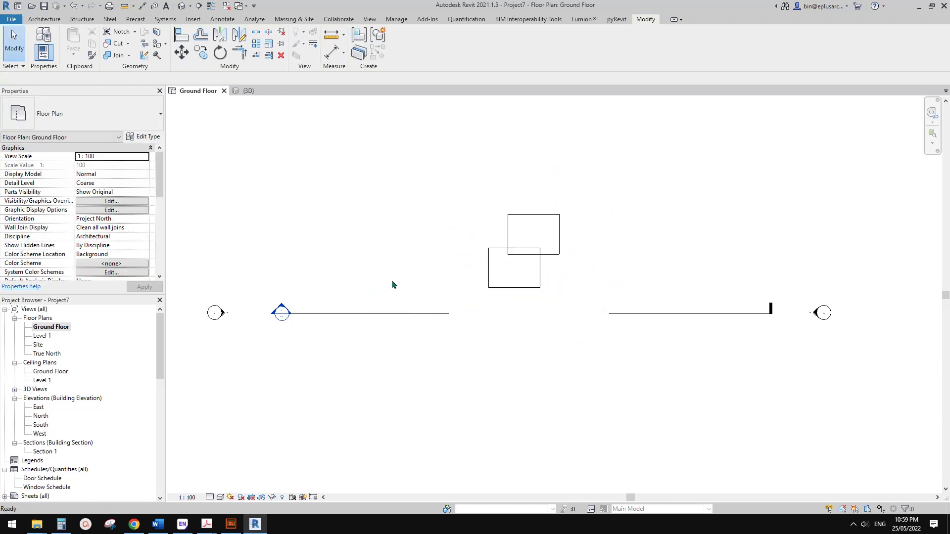
key(ctrl+z)
Step: Open the North elevation and check the work plane of the block's extrusion in the in-place editor
double_click(42, 418)
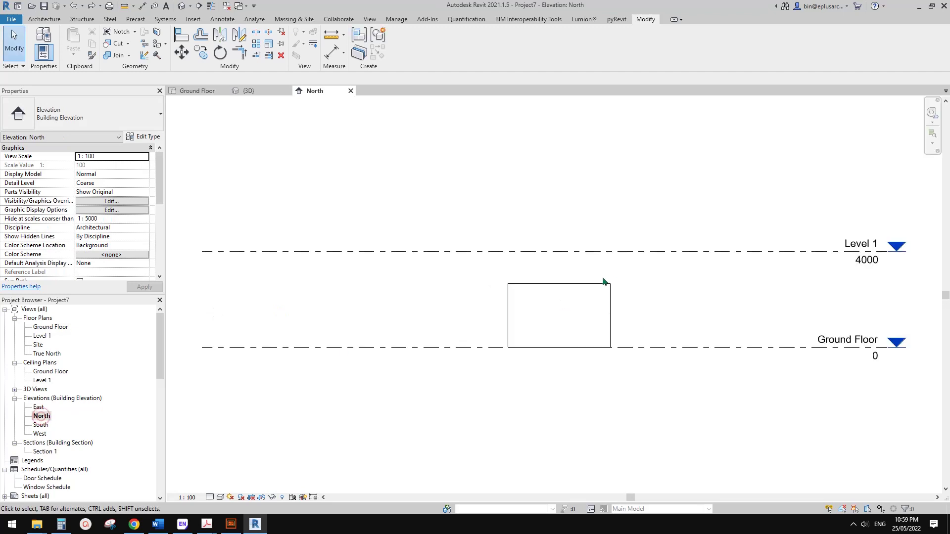
click(582, 302)
middle_drag(638, 308, 581, 305)
scroll(514, 313, up, 2)
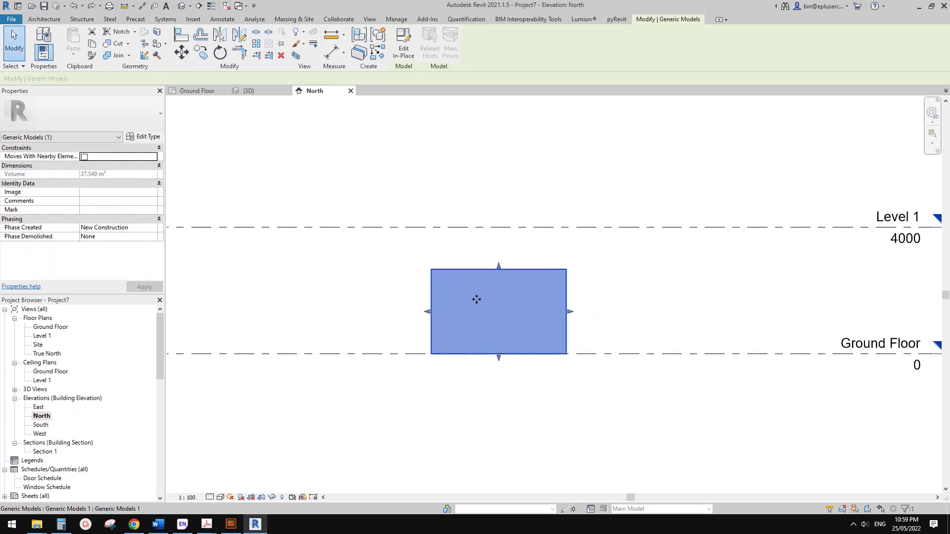
scroll(522, 319, down, 1)
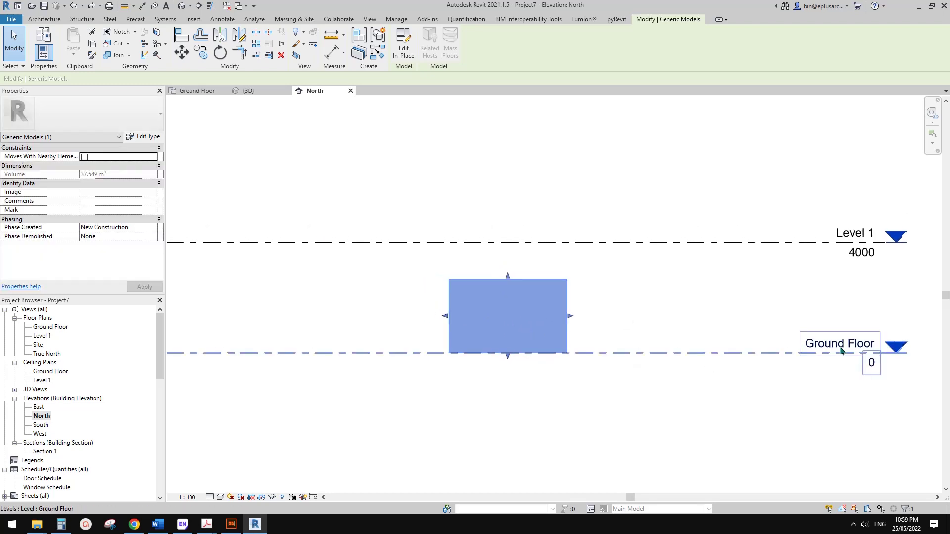
click(403, 48)
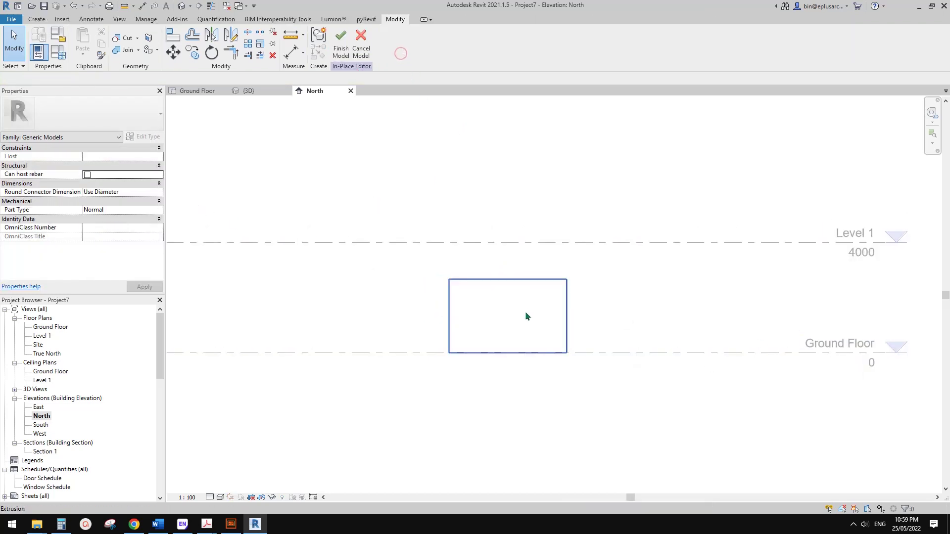
click(524, 310)
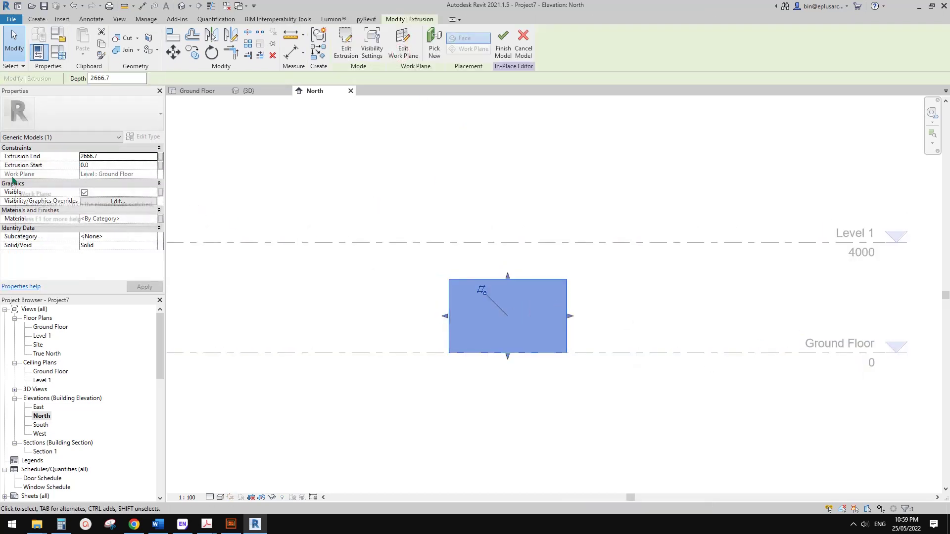
click(503, 45)
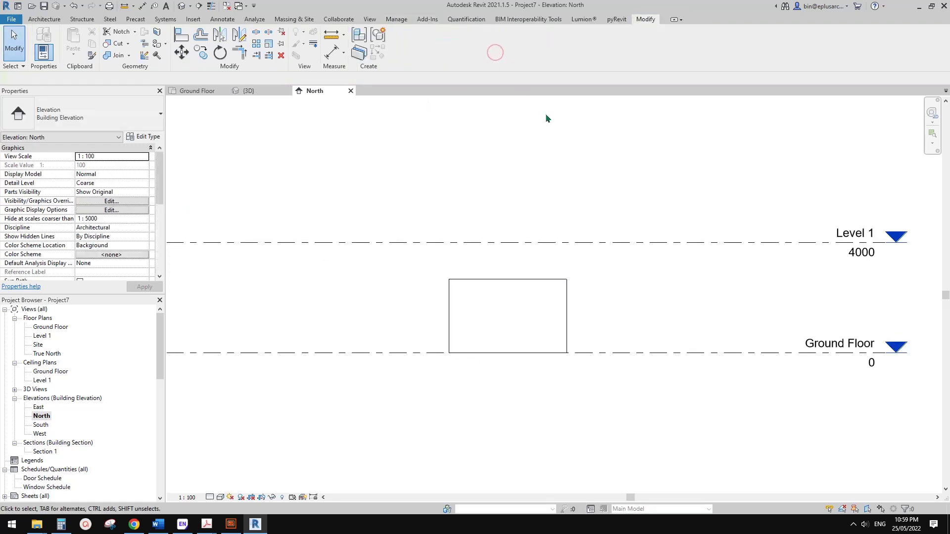
scroll(520, 236, down, 2)
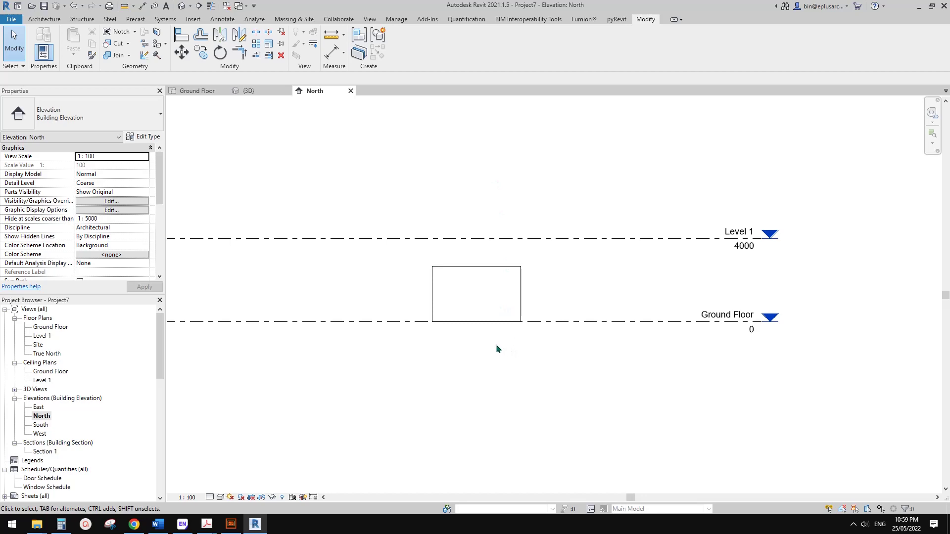
Step: Draw a horizontal Double brick - 270 wall about 6300 mm long west of the block in the Ground Floor plan
click(50, 327)
double_click(50, 327)
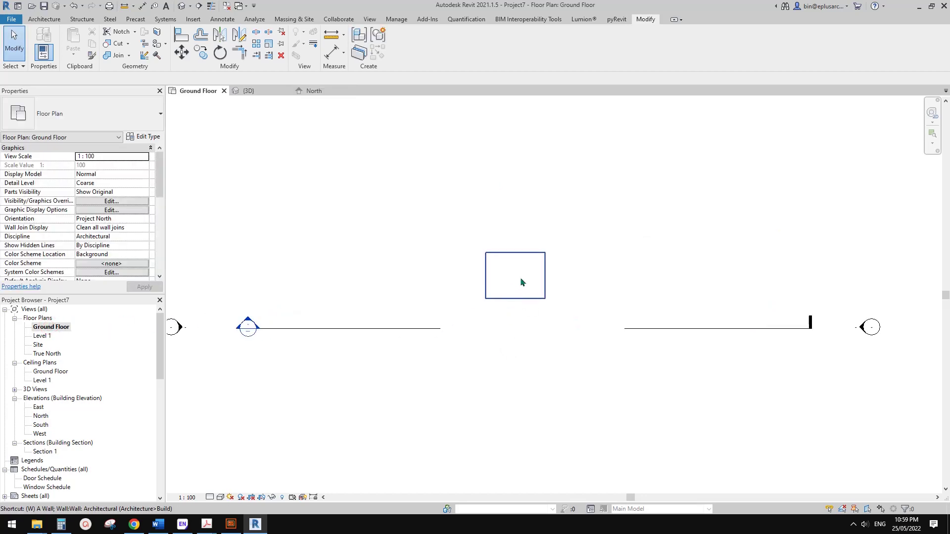
key(w)
key(a)
click(442, 275)
click(355, 275)
key(Escape)
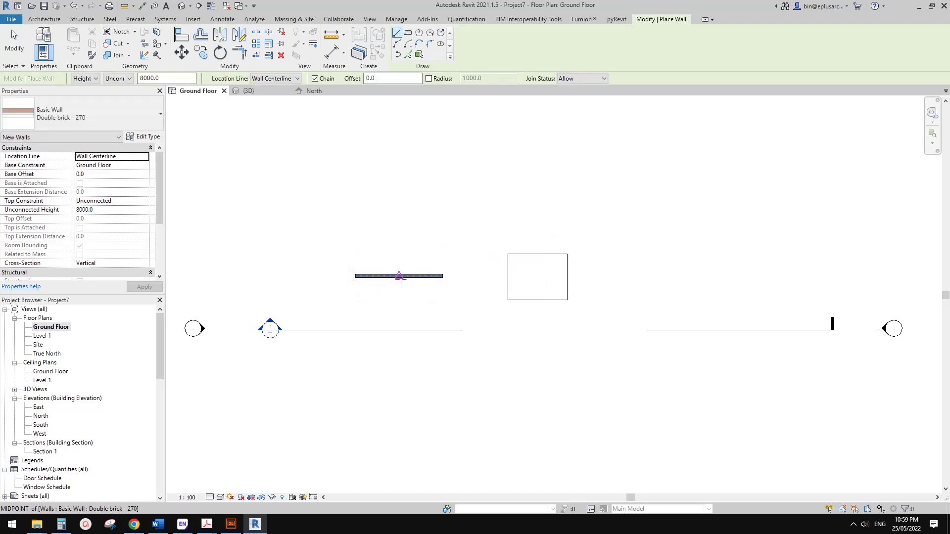
key(Escape)
Step: Open the South elevation and try to move the brick wall with Constrain on
double_click(41, 424)
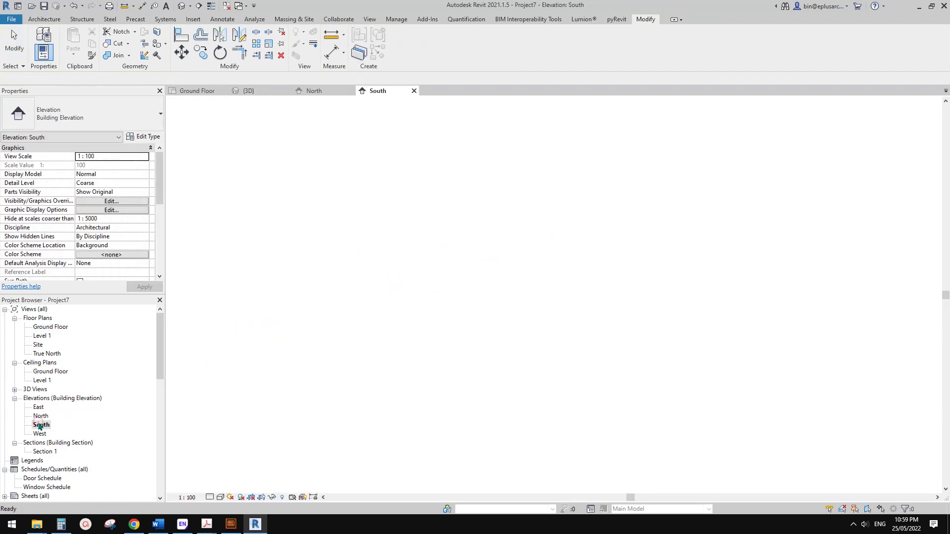
middle_drag(480, 334, 597, 352)
click(515, 339)
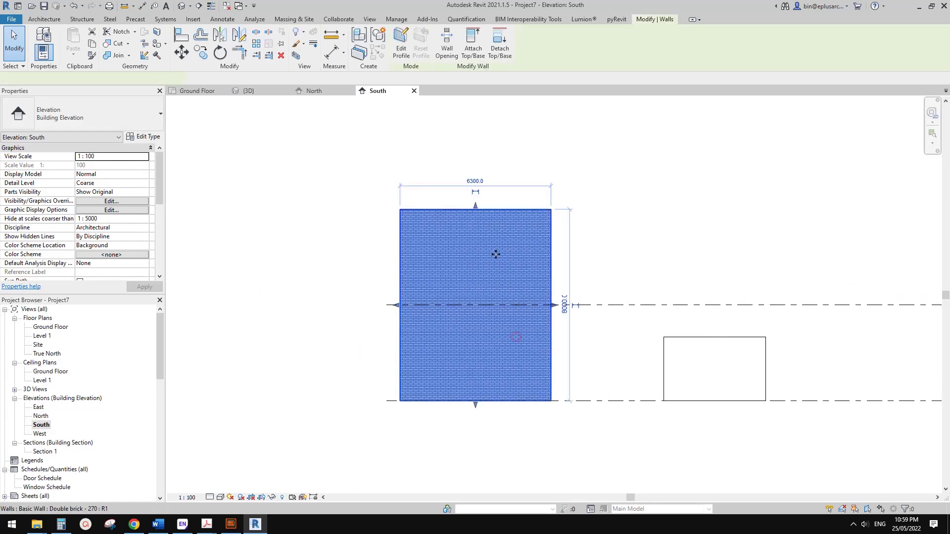
key(v)
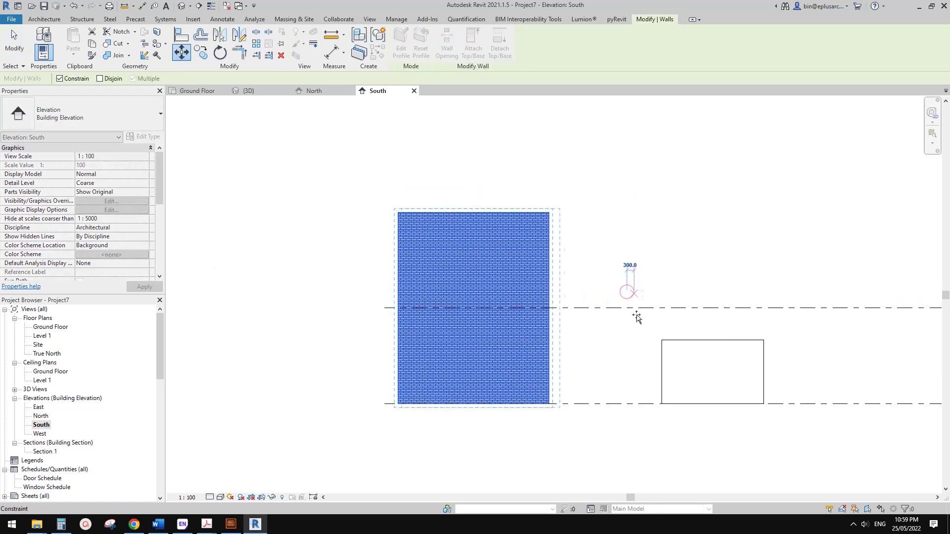
key(Escape)
key(Escape)
Step: Review the brick wall's base constraint and base offset properties
click(522, 295)
middle_drag(569, 301, 519, 304)
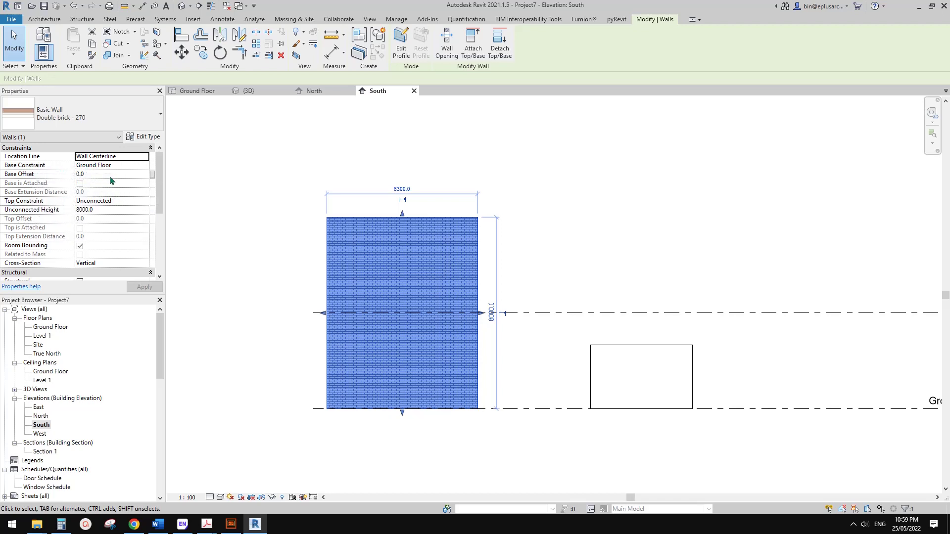
middle_drag(489, 264, 525, 253)
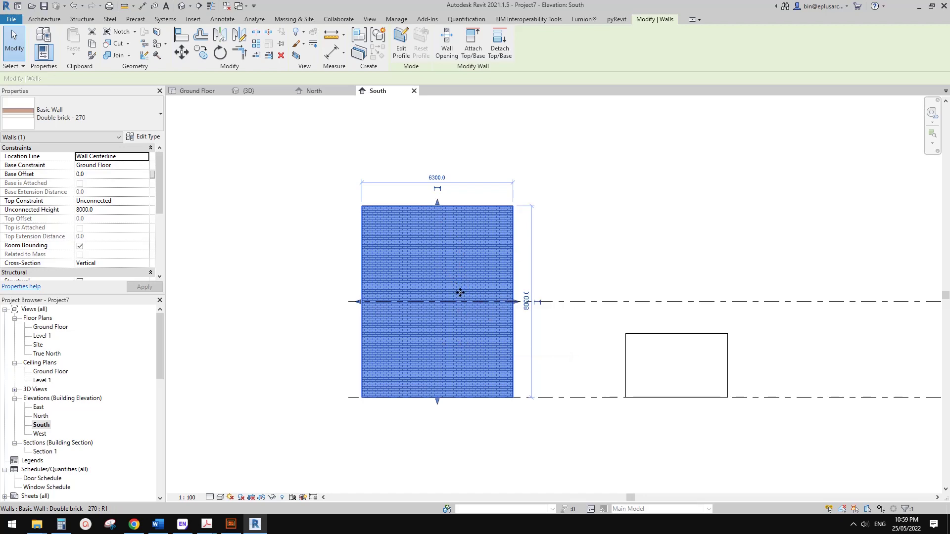
Step: Try to move the generic model block in the South elevation with Constrain on
middle_drag(618, 318, 559, 300)
click(622, 343)
middle_drag(621, 343, 496, 334)
scroll(490, 338, up, 1)
click(619, 330)
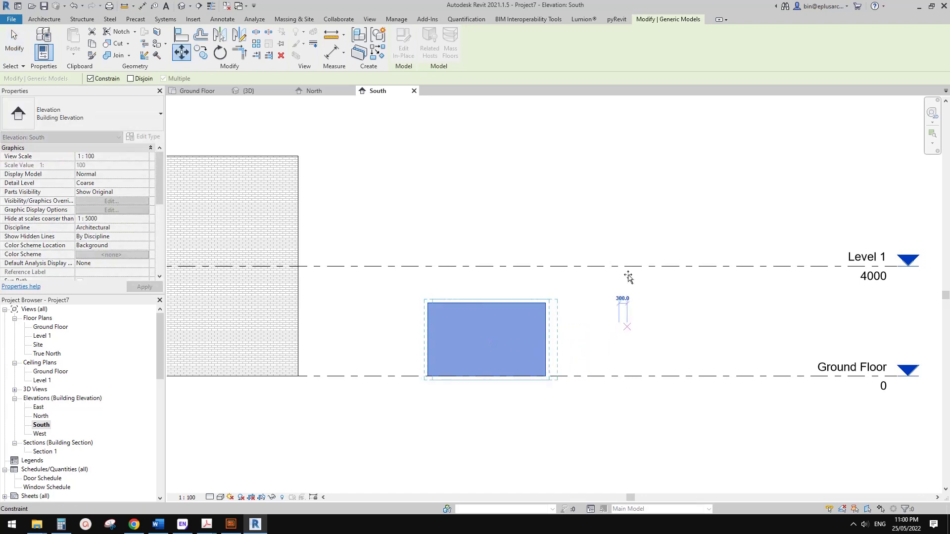
key(Escape)
key(Escape)
Step: Examine the block's properties and its extrusion's work plane in the in-place editor, and finish the model
click(511, 336)
key(Escape)
click(476, 337)
middle_drag(522, 345, 526, 327)
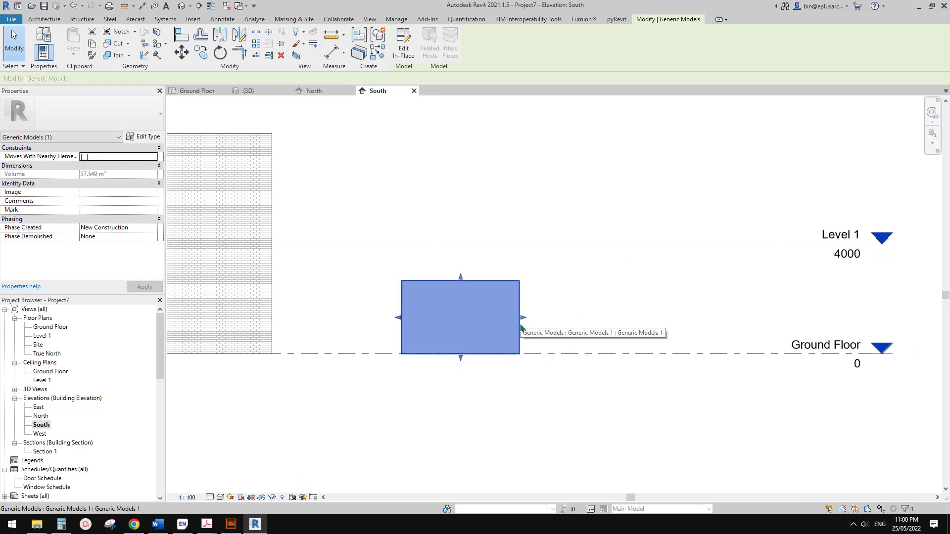
click(549, 326)
scroll(549, 327, down, 1)
middle_drag(550, 325, 553, 330)
click(482, 328)
click(403, 45)
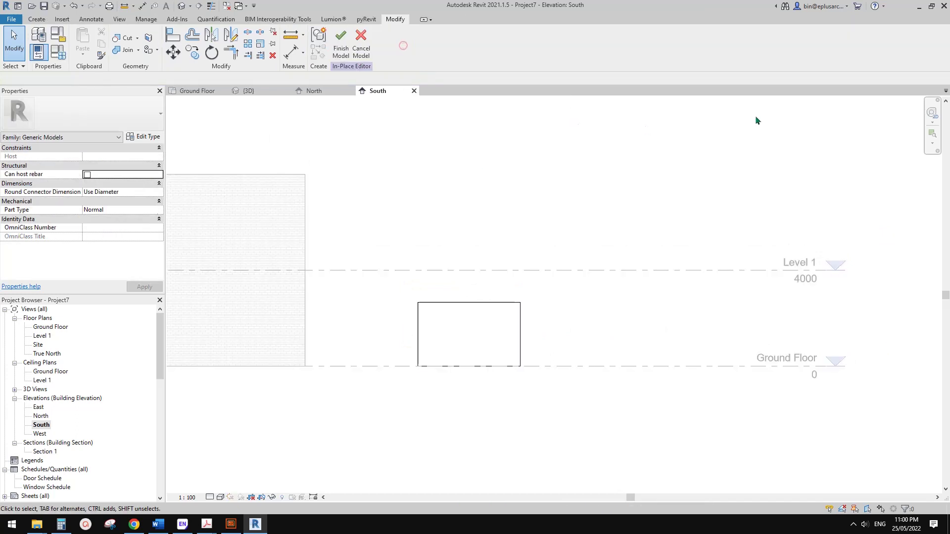
click(477, 341)
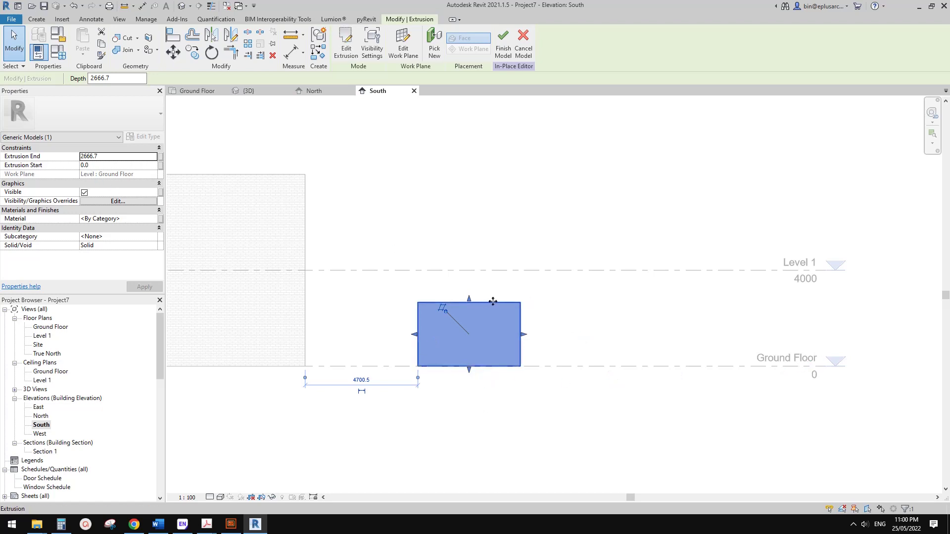
click(518, 130)
click(344, 55)
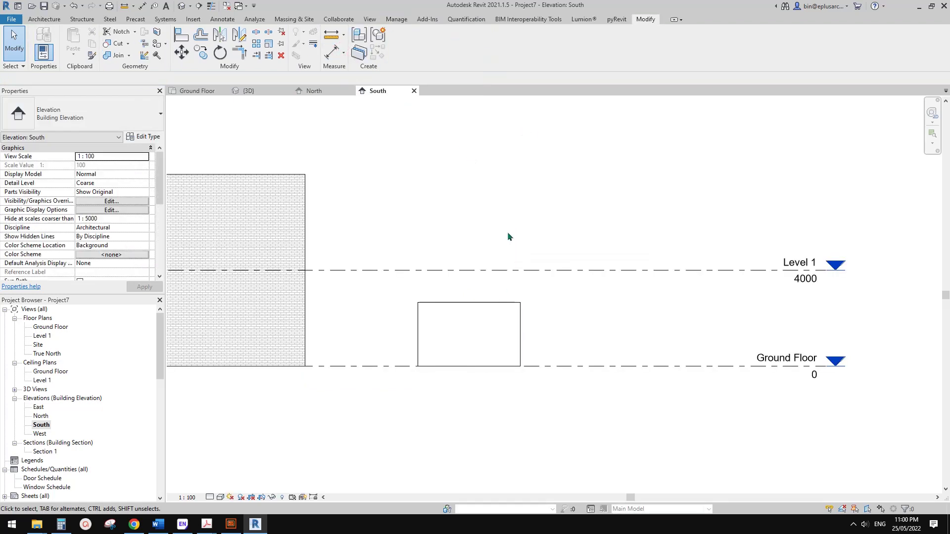
Step: Narrow the block in the South elevation by pulling its east-side shape handle inward
scroll(506, 237, down, 4)
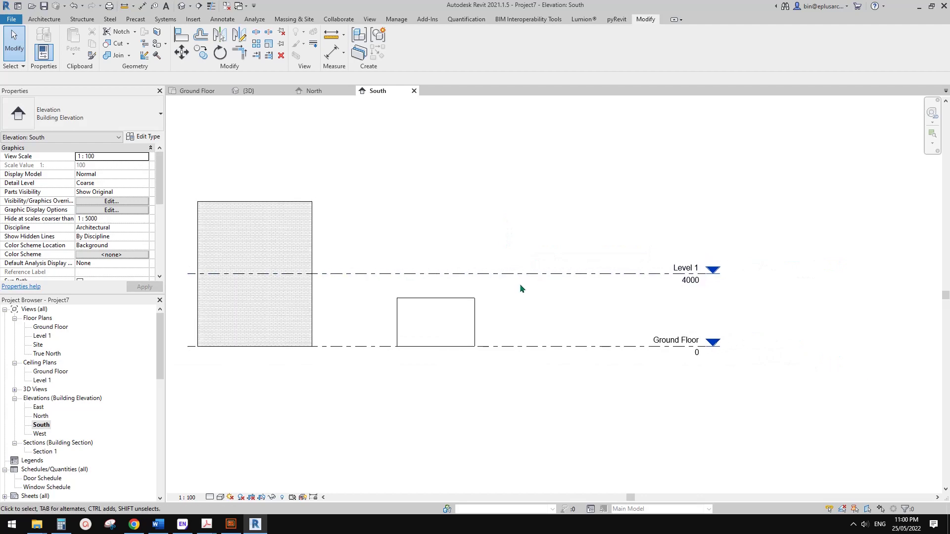
middle_drag(501, 317, 526, 320)
click(497, 323)
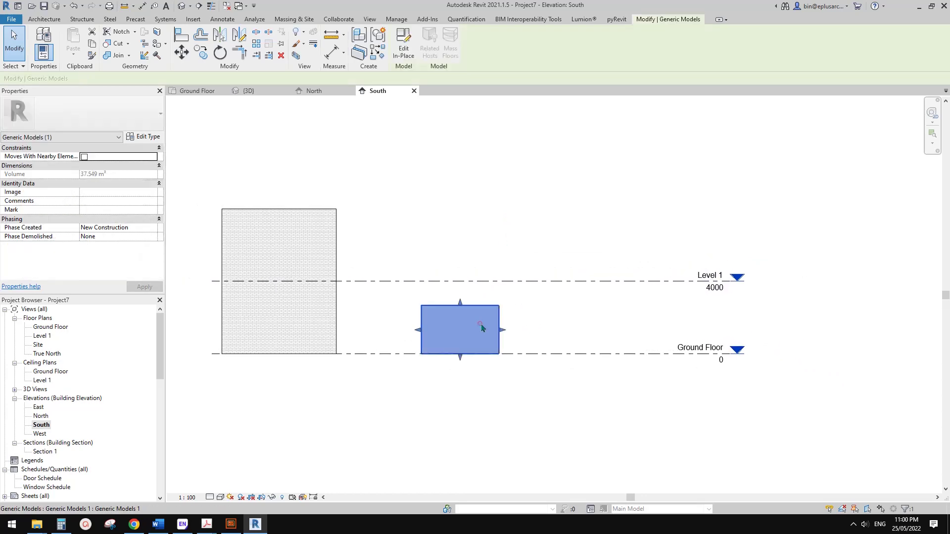
drag(504, 335, 484, 336)
scroll(452, 331, up, 2)
click(524, 341)
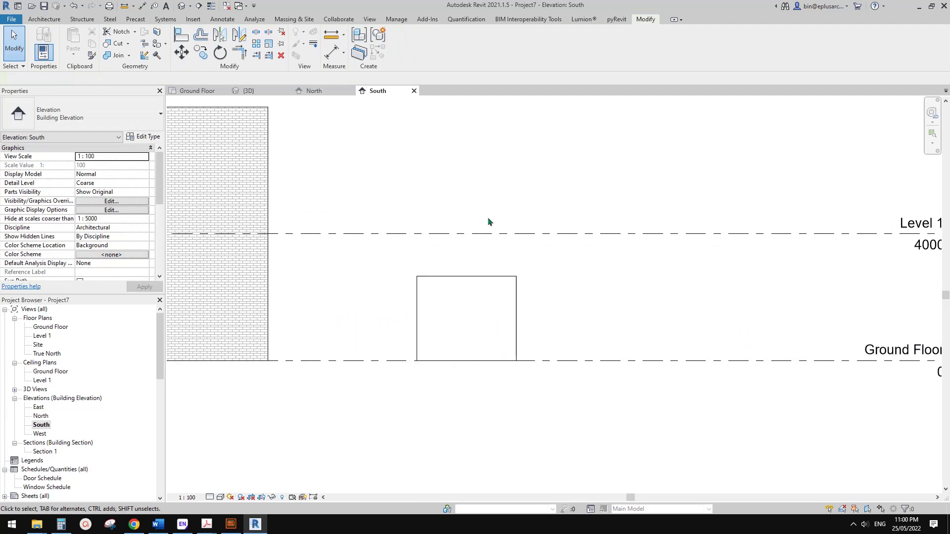
Step: Edit the narrowed block in place to recheck its extrusion's work plane association, and finish the model
scroll(471, 320, down, 1)
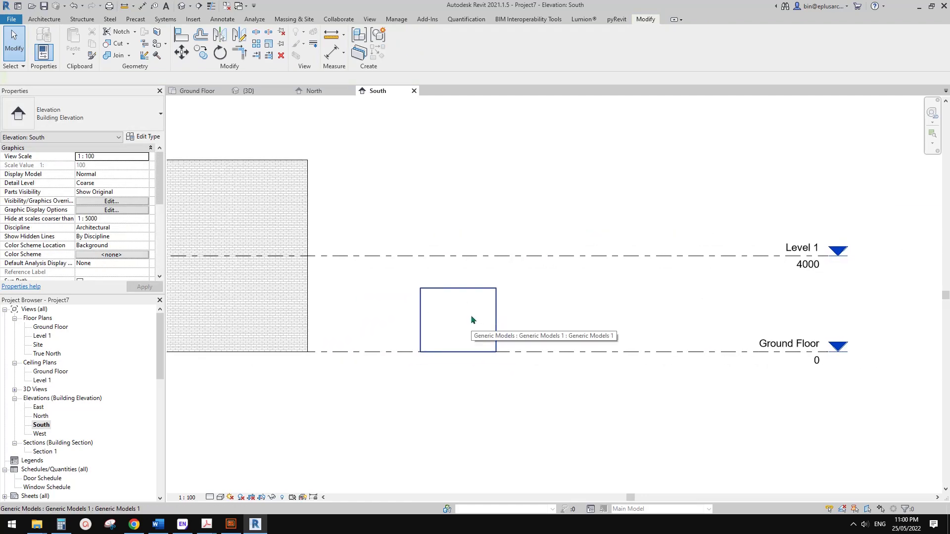
click(470, 320)
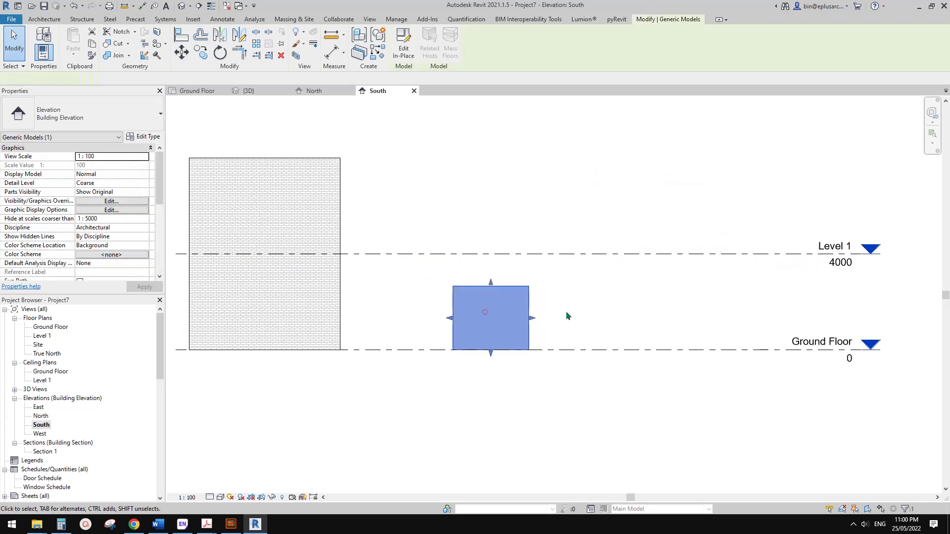
middle_drag(487, 136, 470, 129)
click(400, 55)
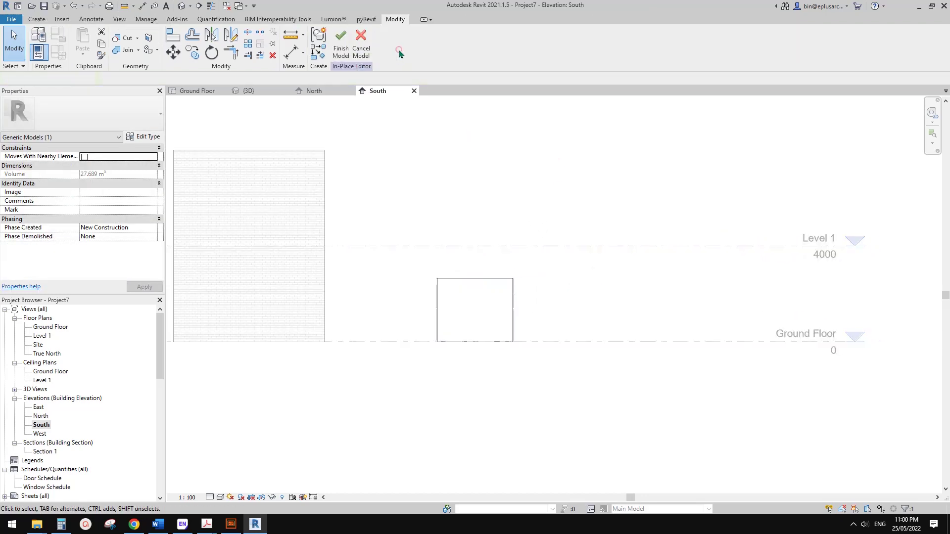
click(473, 295)
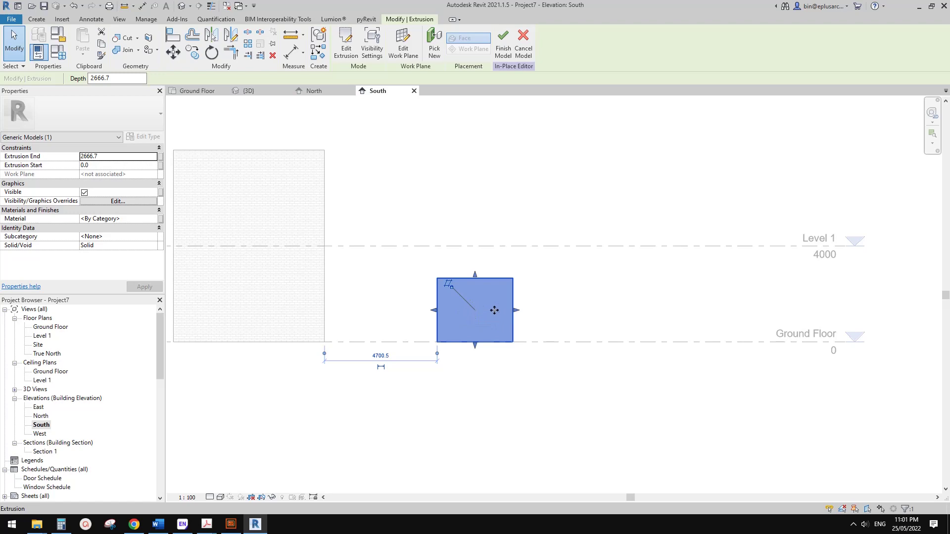
click(503, 53)
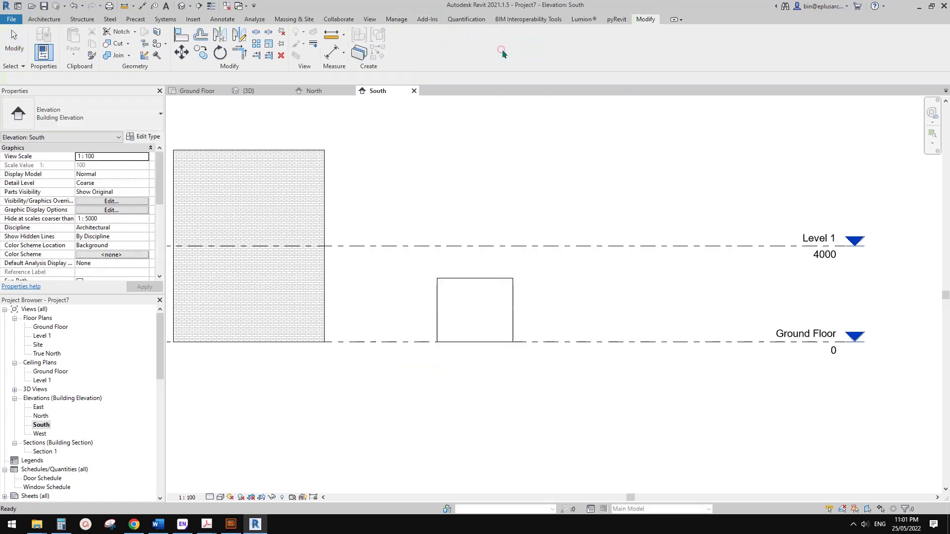
Step: Try to move the narrowed block vertically in the South elevation
scroll(548, 325, down, 2)
key(m)
key(v)
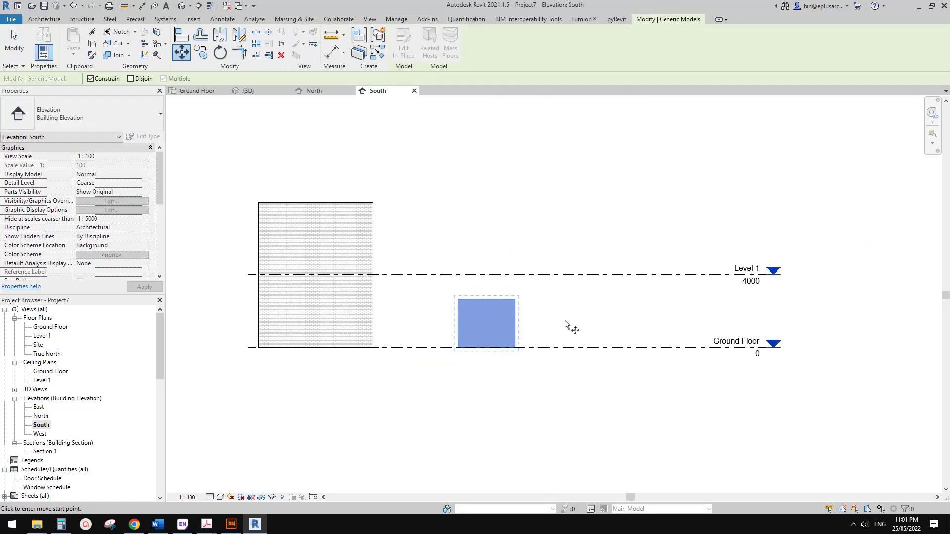
click(564, 320)
key(Escape)
key(Escape)
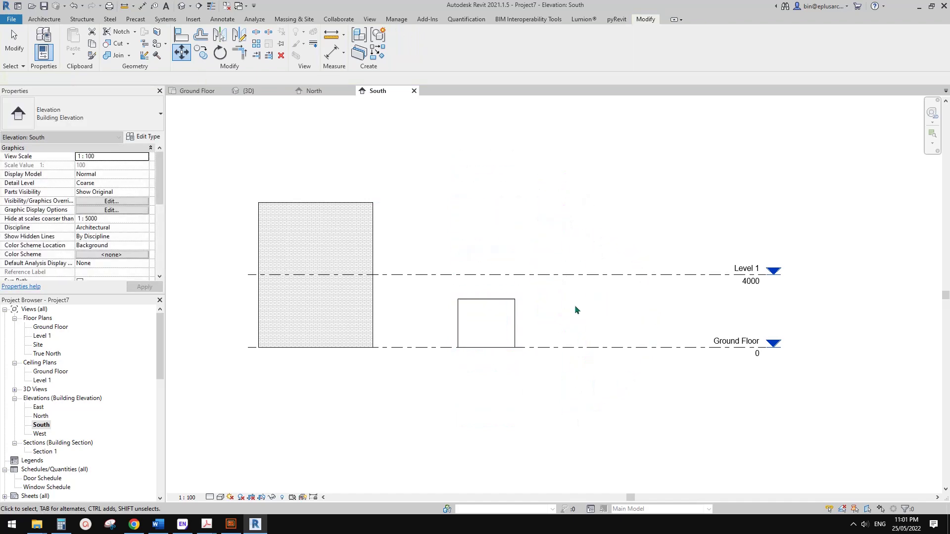
Step: Array the narrowed block vertically in the South elevation as three grouped items spaced about 4200 mm apart
click(514, 319)
key(a)
key(r)
click(594, 321)
click(590, 245)
text(3)
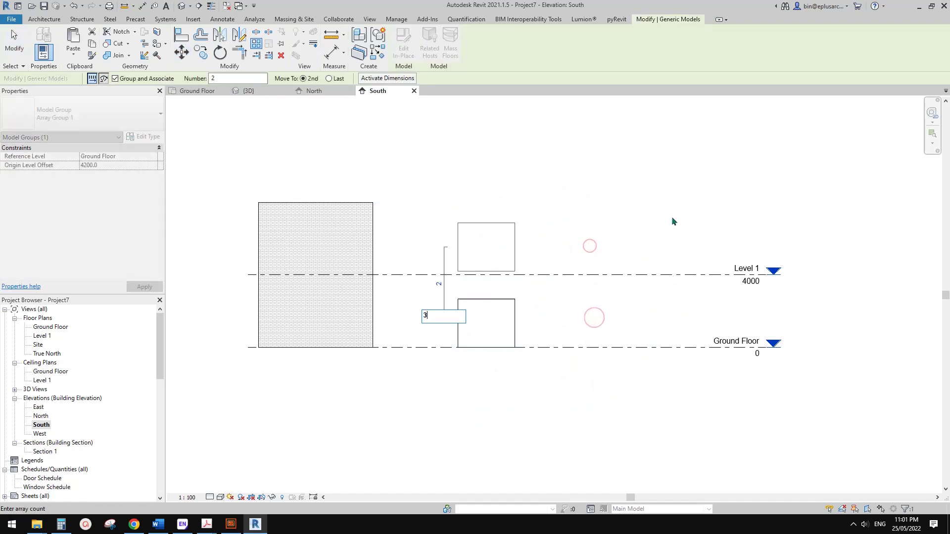
click(672, 216)
click(682, 218)
middle_drag(651, 229, 639, 250)
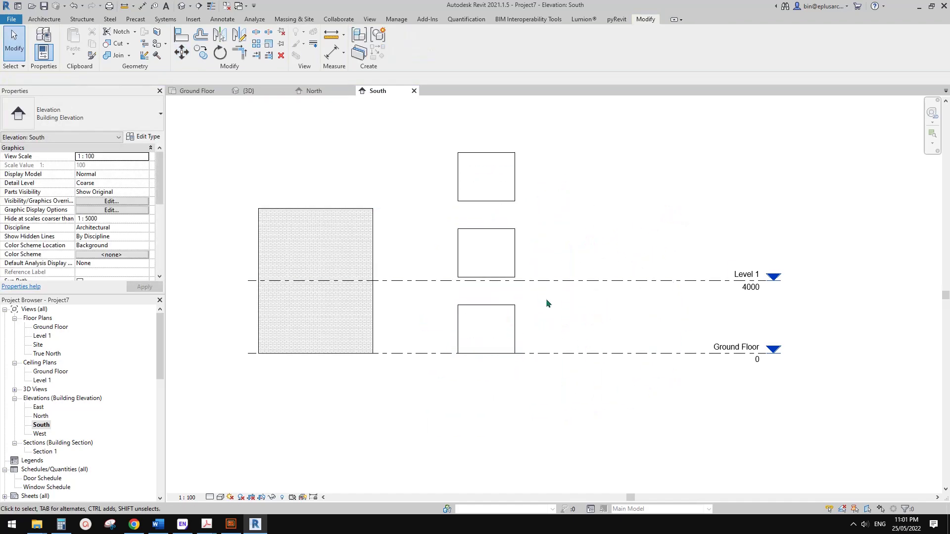
Step: Inspect the bottom and middle groups of the vertical array, and return to the Ground Floor plan
click(512, 328)
scroll(512, 329, up, 1)
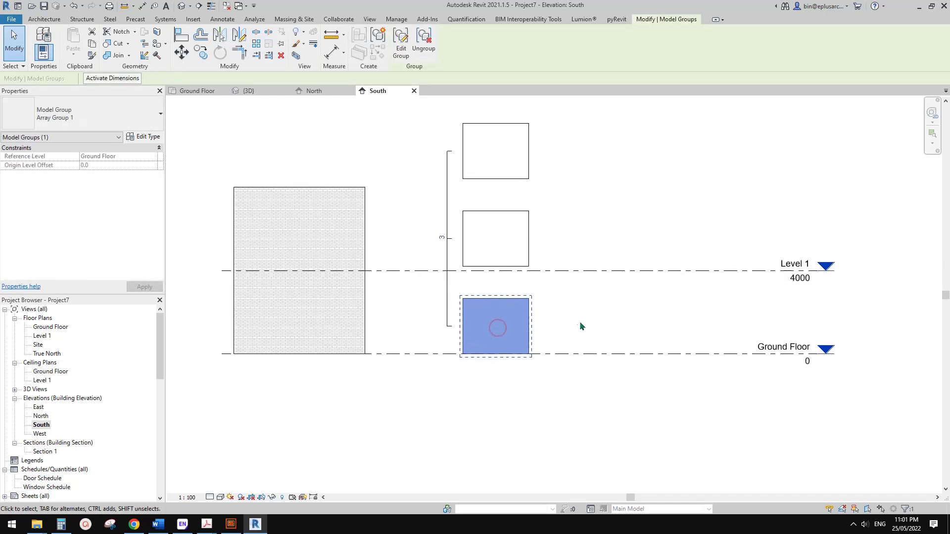
click(577, 318)
click(507, 249)
click(602, 255)
middle_drag(601, 257, 525, 301)
scroll(547, 269, down, 1)
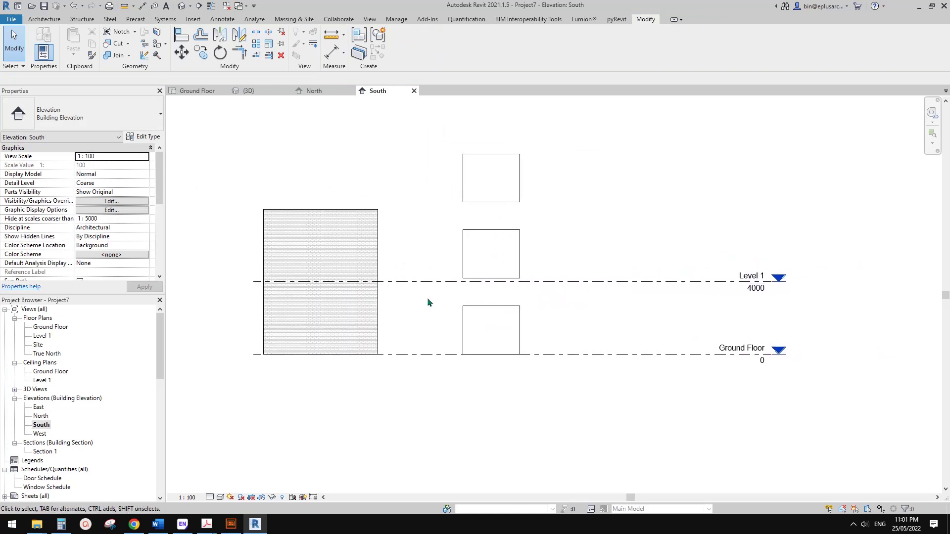
double_click(51, 327)
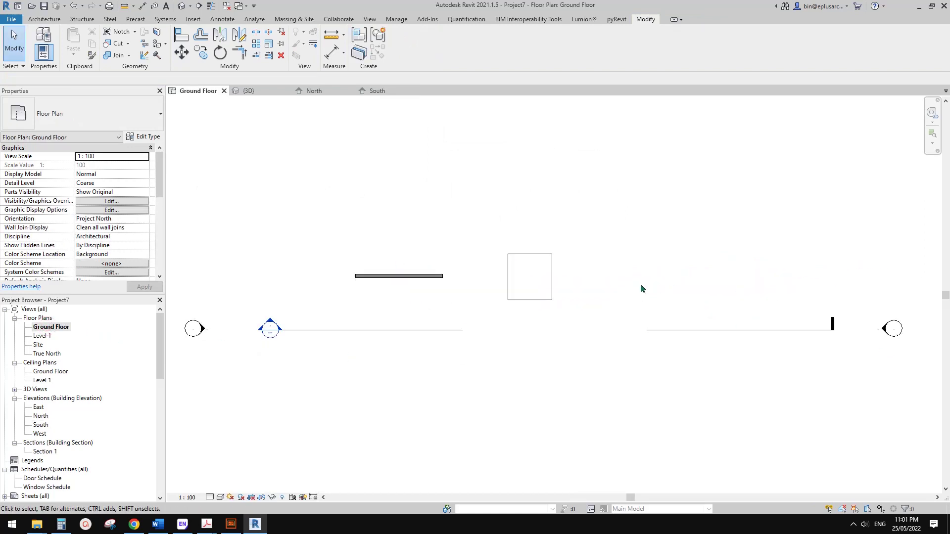
middle_drag(575, 291, 581, 292)
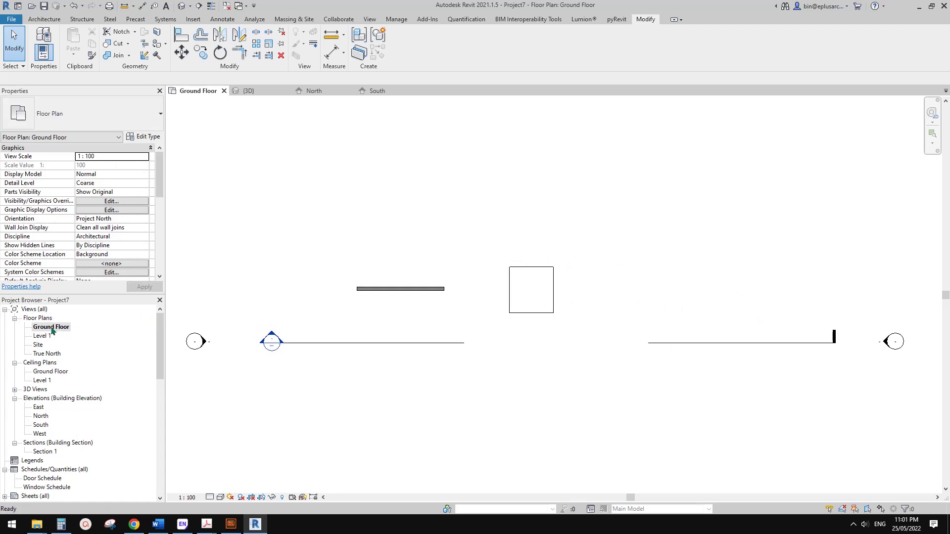
Step: Start a new in-place model in the Generic Models category from the South elevation, accepting the default name
middle_drag(494, 342, 542, 343)
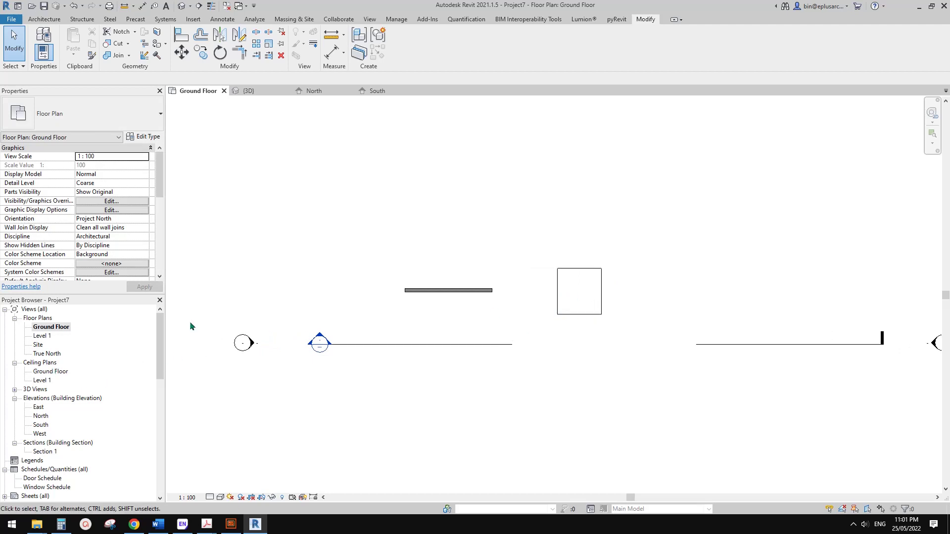
double_click(41, 425)
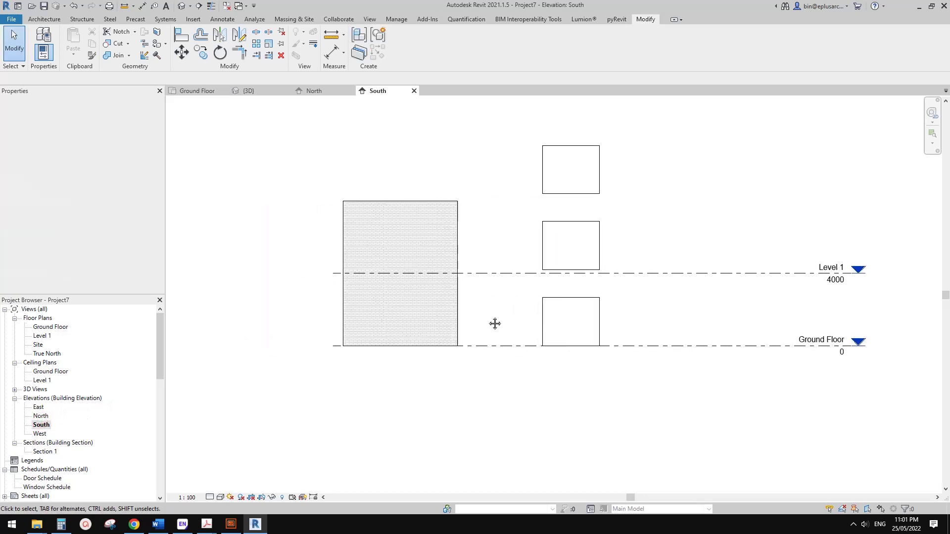
scroll(449, 307, up, 1)
click(44, 19)
click(117, 49)
click(132, 92)
click(292, 245)
key(g)
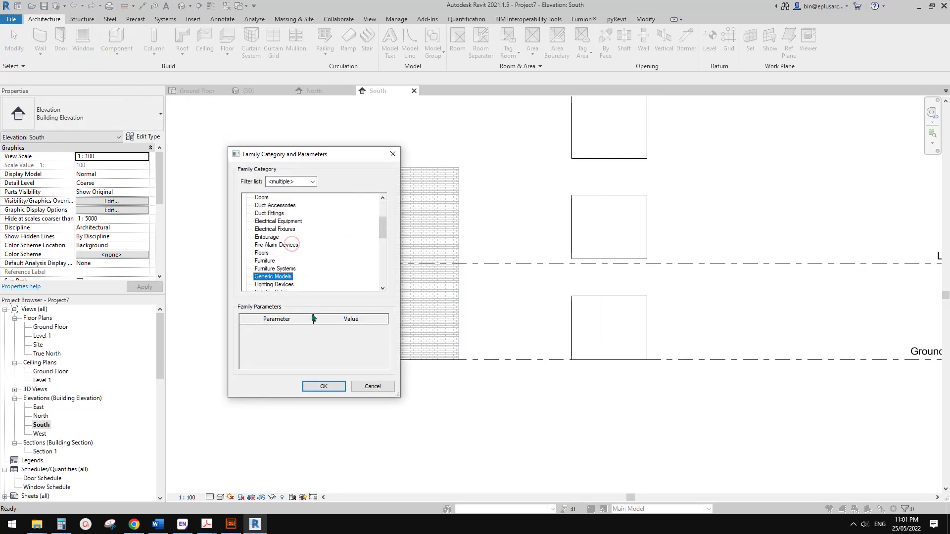
click(324, 386)
click(603, 266)
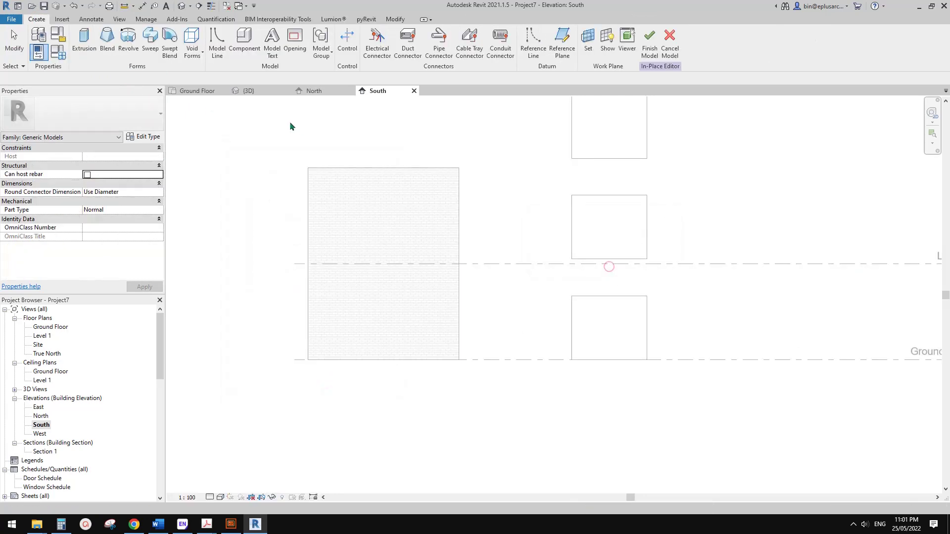
Step: Extrude a rectangle about 1910 by 1500 mm on the brick wall's face to a depth of 250 mm, and finish the model
click(95, 54)
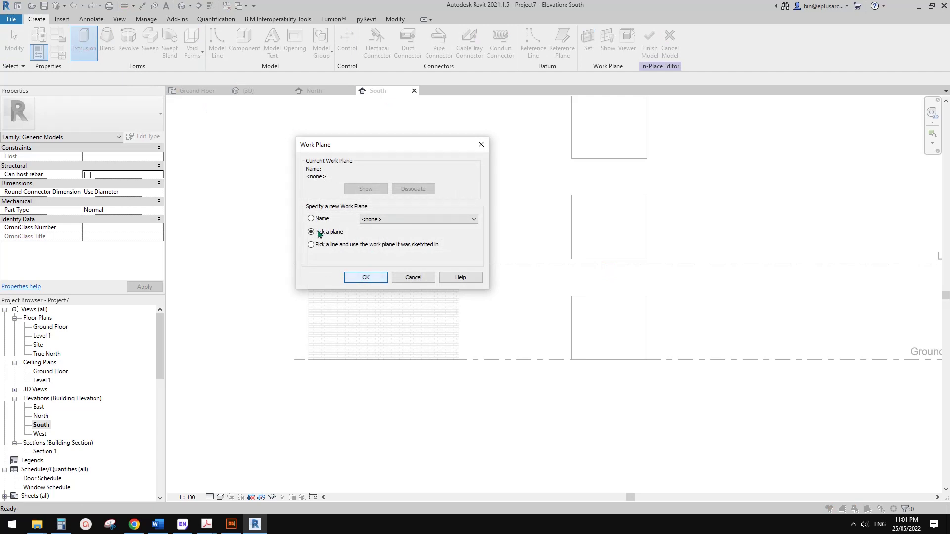
click(366, 278)
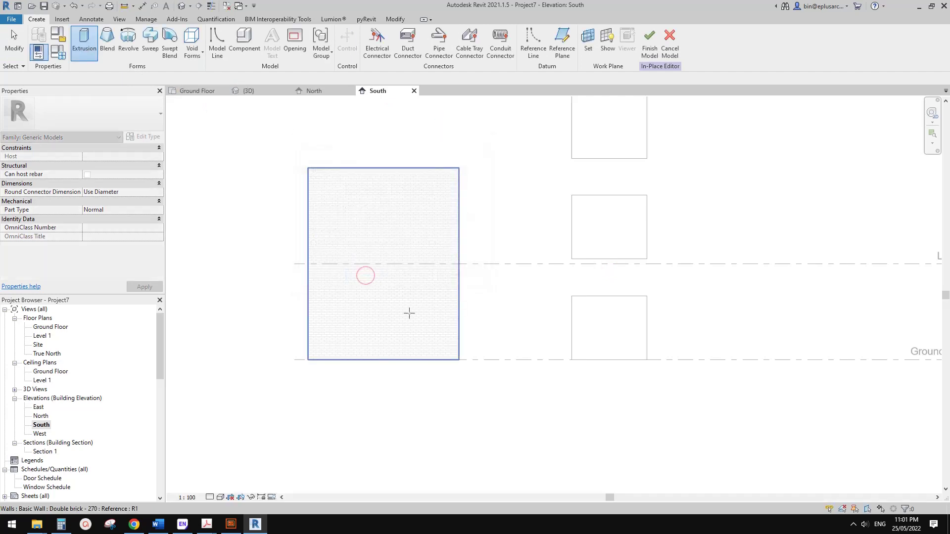
click(386, 306)
middle_drag(536, 263, 577, 260)
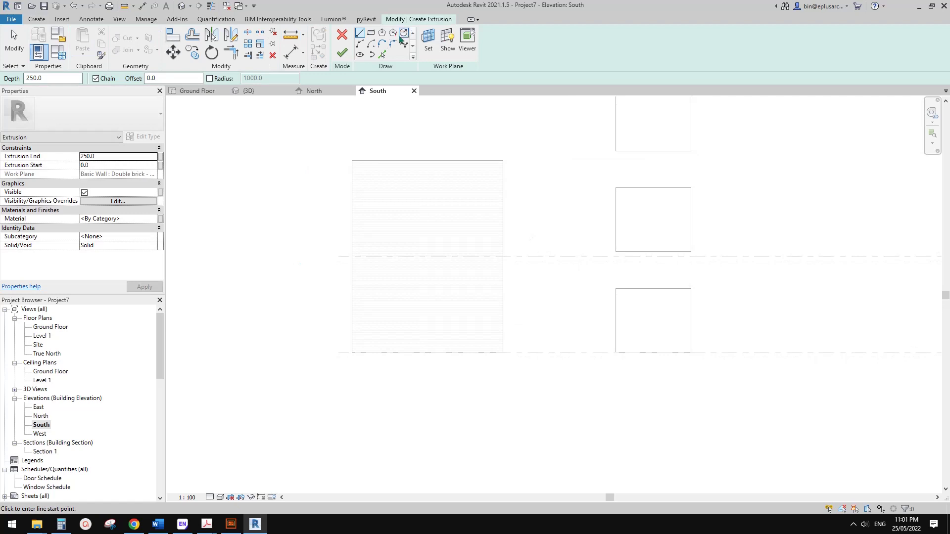
click(371, 33)
click(382, 294)
click(427, 331)
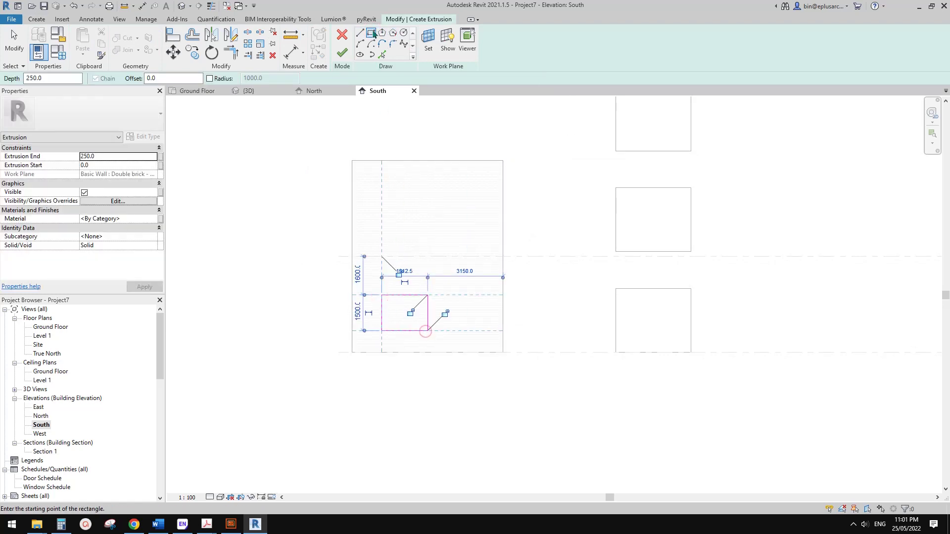
click(341, 53)
middle_drag(497, 169, 474, 163)
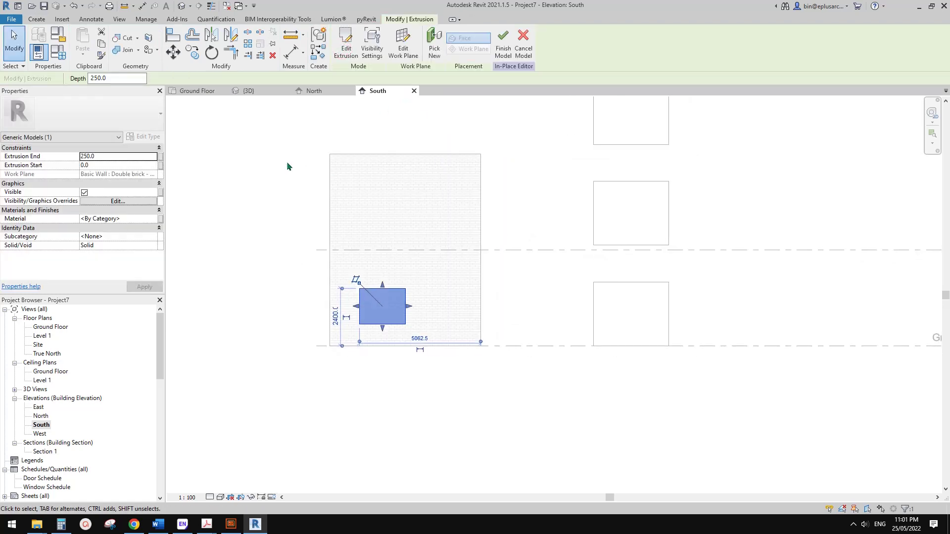
click(503, 54)
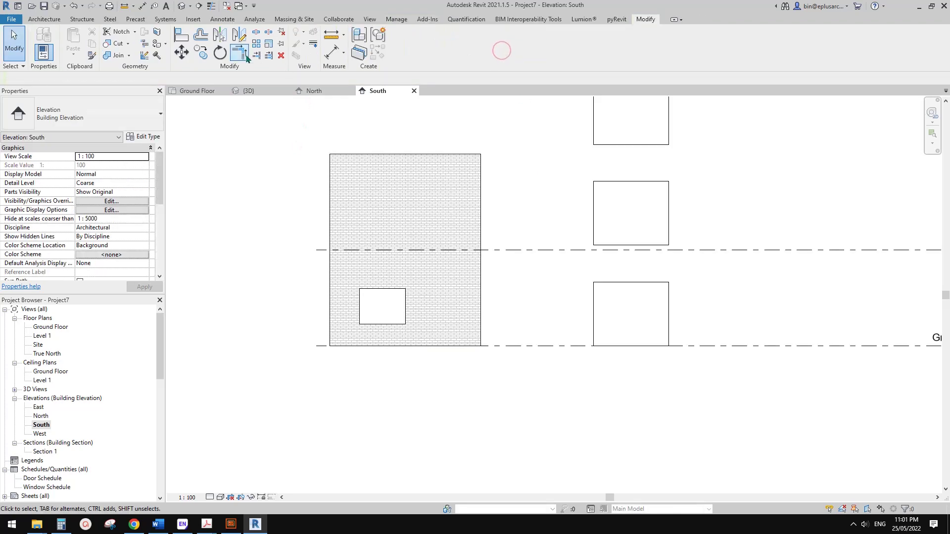
Step: In the 3D view, stretch the wall-mounted block outward from the wall to a depth of about 1790 mm
click(184, 10)
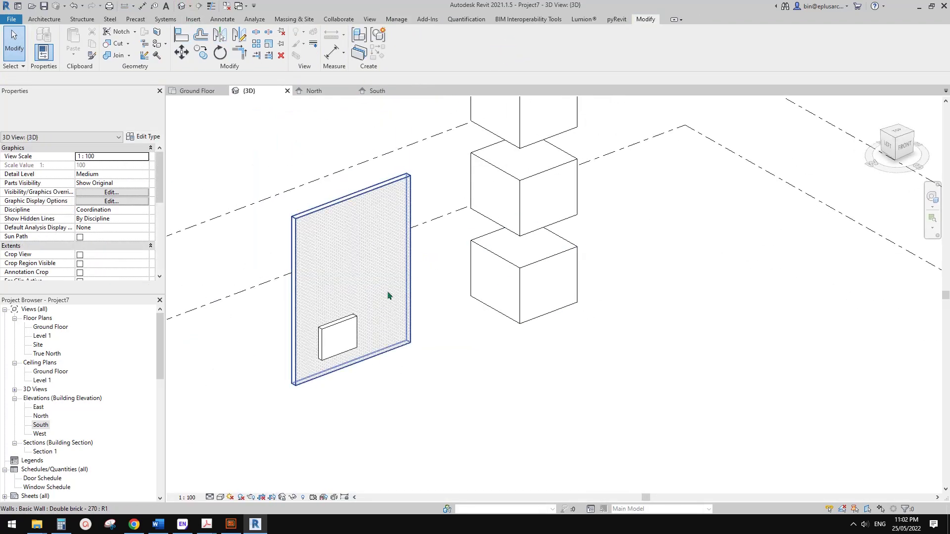
click(341, 346)
scroll(340, 348, up, 3)
drag(340, 348, 392, 350)
key(Escape)
scroll(462, 328, down, 2)
middle_drag(462, 328, 514, 286)
scroll(514, 287, down, 3)
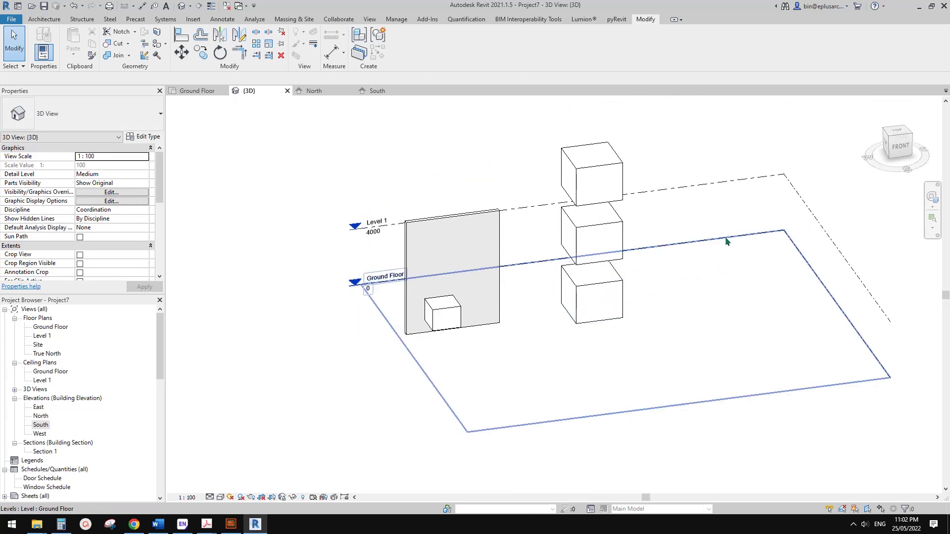
Step: Raise the wall-mounted block along the wall face to an elevation of about 2344 mm from its level
shift+middle_drag(712, 239, 654, 218)
shift+middle_drag(637, 279, 667, 148)
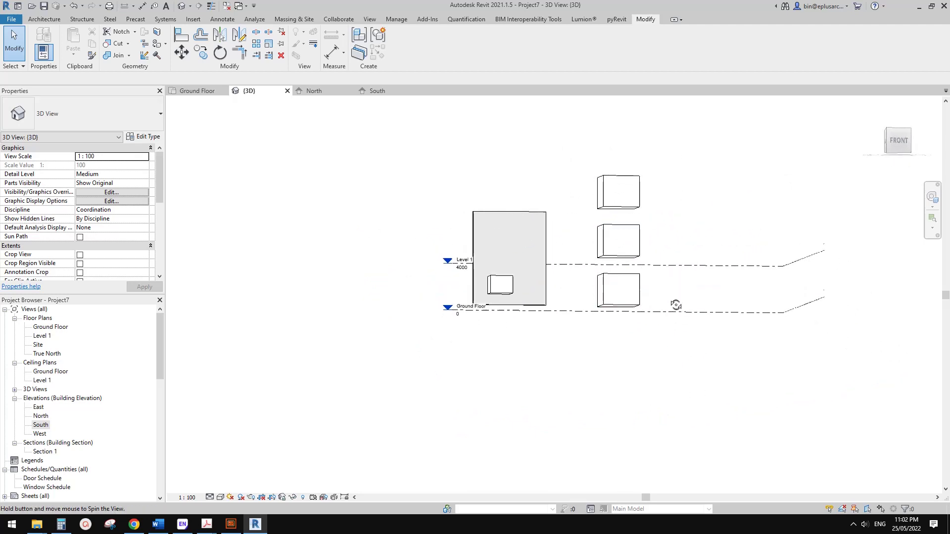
shift+middle_drag(678, 324, 514, 314)
scroll(502, 273, up, 3)
click(497, 276)
shift+middle_drag(496, 277, 486, 303)
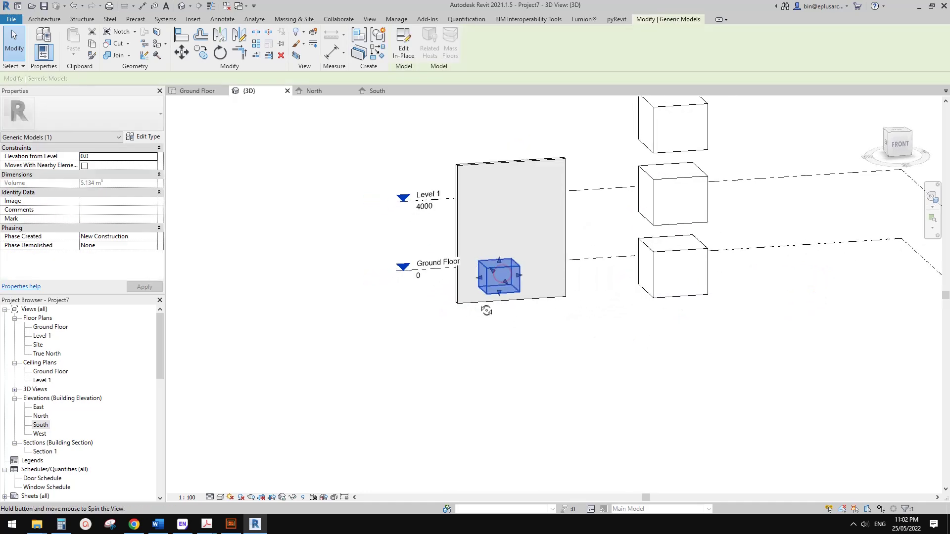
shift+middle_drag(499, 234, 500, 267)
scroll(516, 267, up, 3)
drag(516, 267, 525, 148)
drag(550, 250, 549, 228)
shift+middle_drag(549, 228, 629, 166)
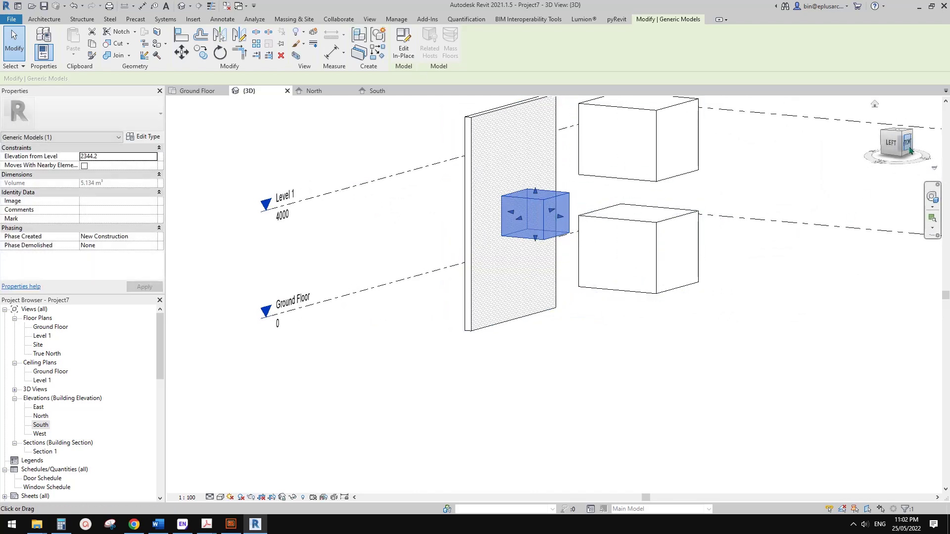
Step: Try to move the wall-mounted block away from the wall face in the Left view
click(890, 145)
key(m)
middle_drag(720, 259, 677, 272)
key(v)
scroll(685, 268, down, 5)
click(677, 247)
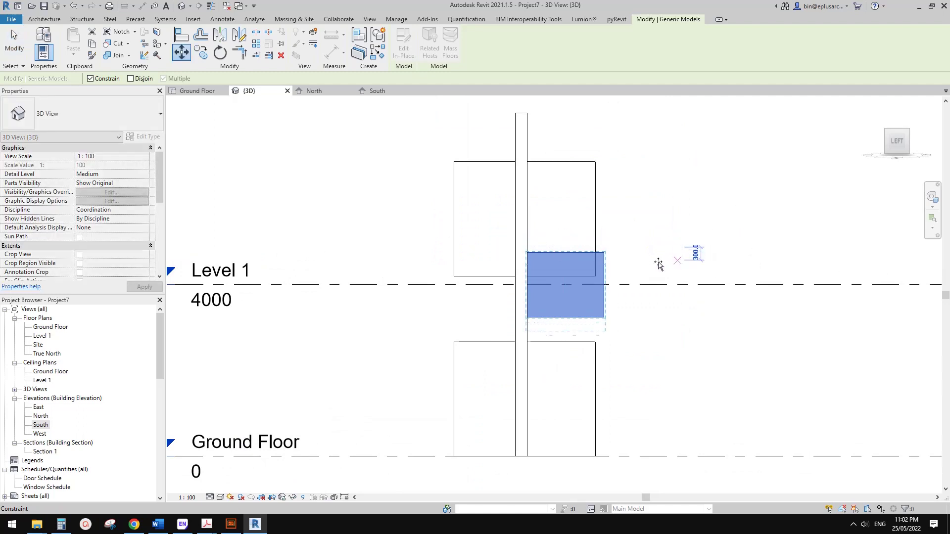
click(577, 282)
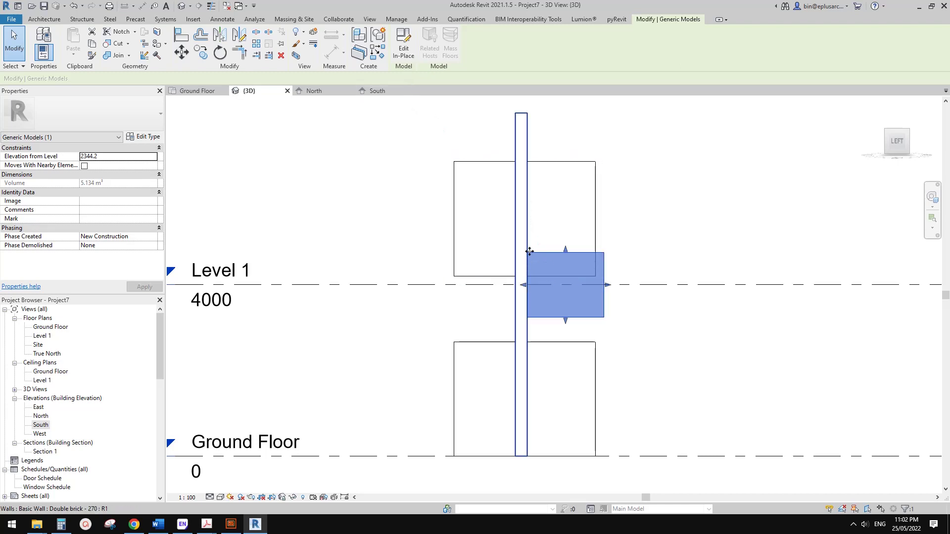
Step: Edit the wall-mounted block in place and set its extrusion start to 1000 mm
click(403, 47)
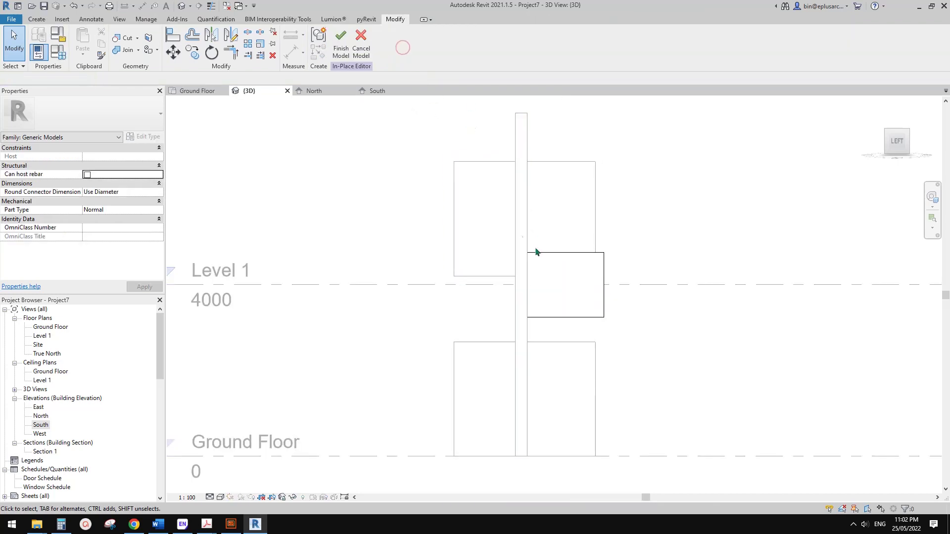
click(570, 275)
middle_drag(656, 273, 637, 280)
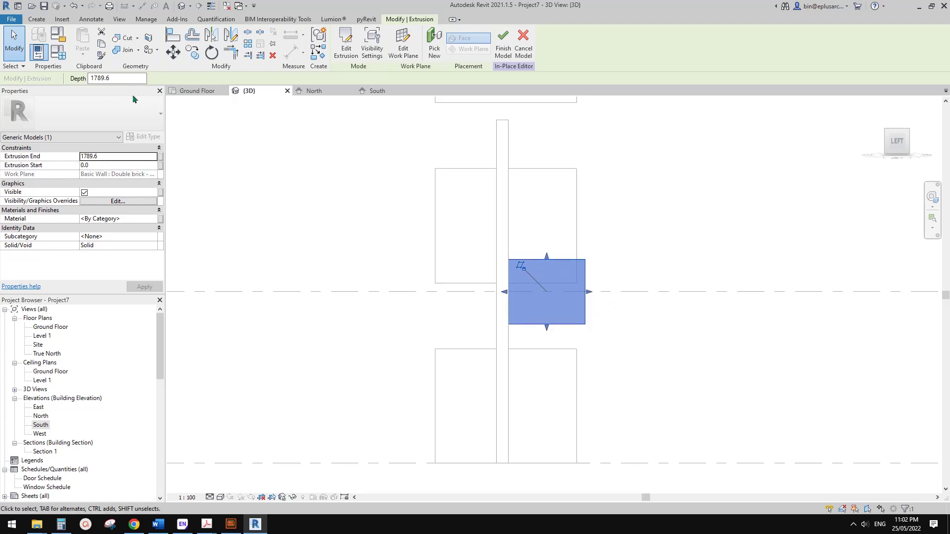
click(109, 165)
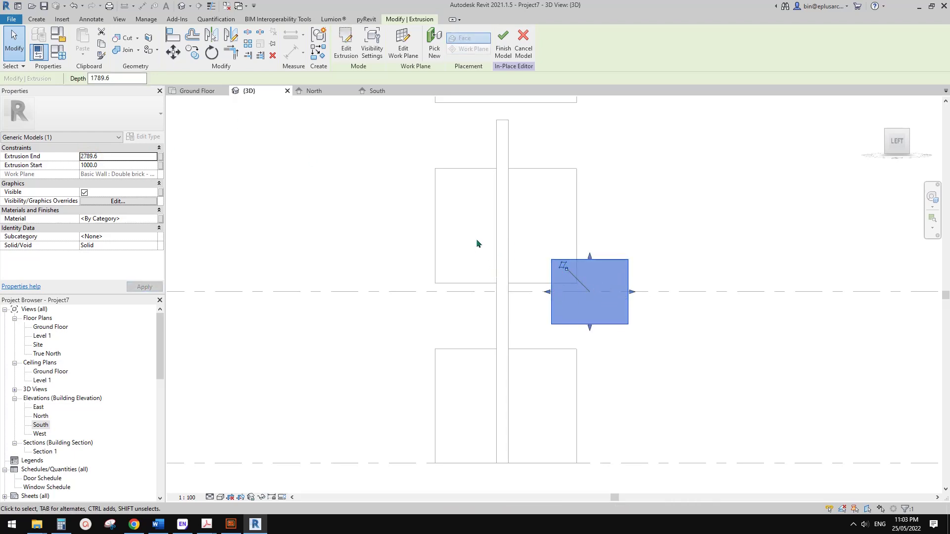
click(446, 239)
Step: Move the extrusion farther away from the wall and partway back toward it, and finish the model
click(605, 299)
key(v)
click(635, 272)
click(691, 271)
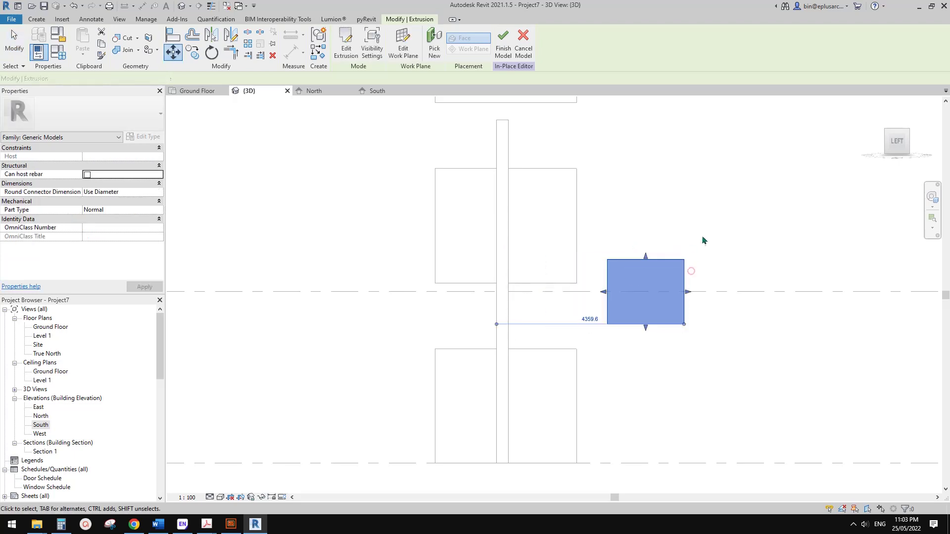
key(m)
key(v)
click(678, 213)
click(613, 219)
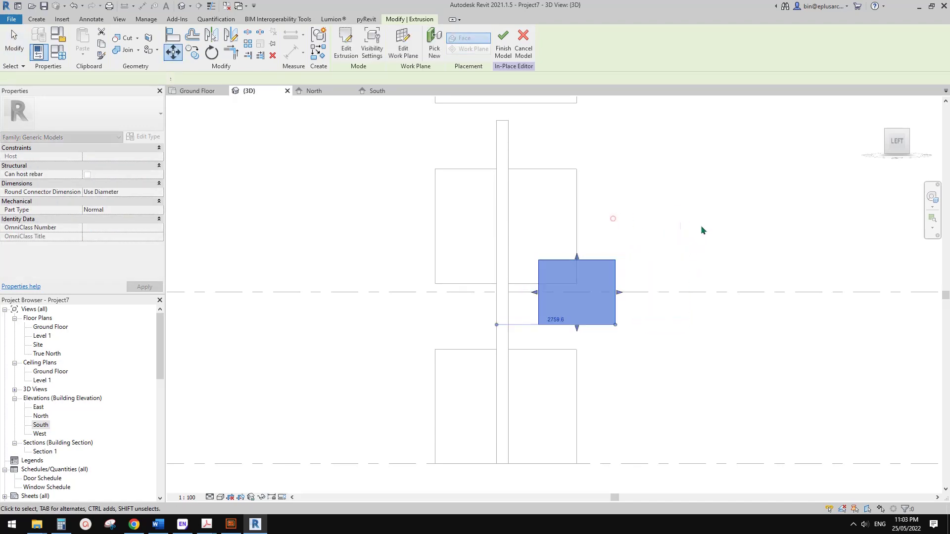
click(734, 233)
click(341, 42)
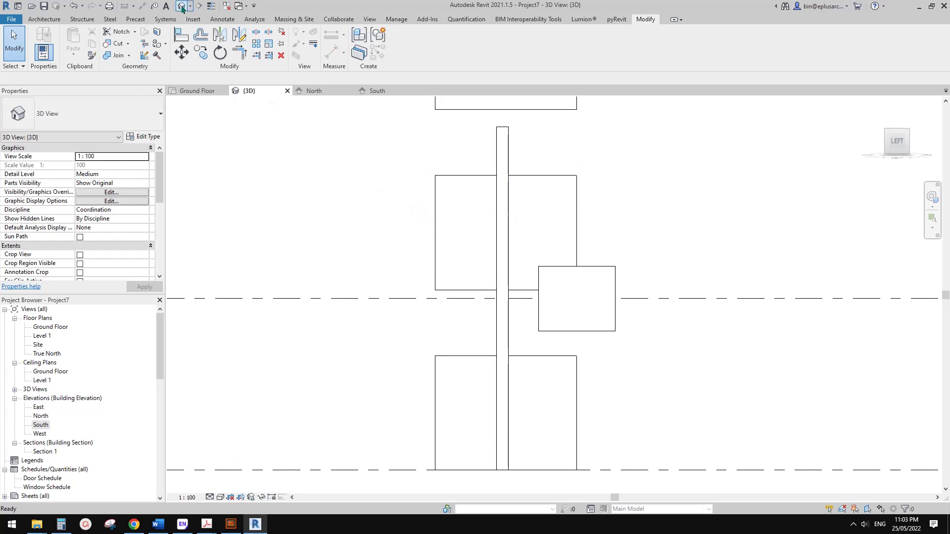
Step: Reopen the block for in-place editing and reassign its extrusion's work plane to the brick wall's face
mouse_move(502, 239)
shift+middle_down()
mouse_move(467, 266)
mouse_move(433, 265)
mouse_move(606, 277)
mouse_move(547, 339)
mouse_move(570, 301)
mouse_move(674, 305)
mouse_move(581, 315)
mouse_move(547, 229)
shift+middle_up()
click(570, 306)
click(404, 48)
click(572, 320)
shift+middle_drag(572, 320, 477, 169)
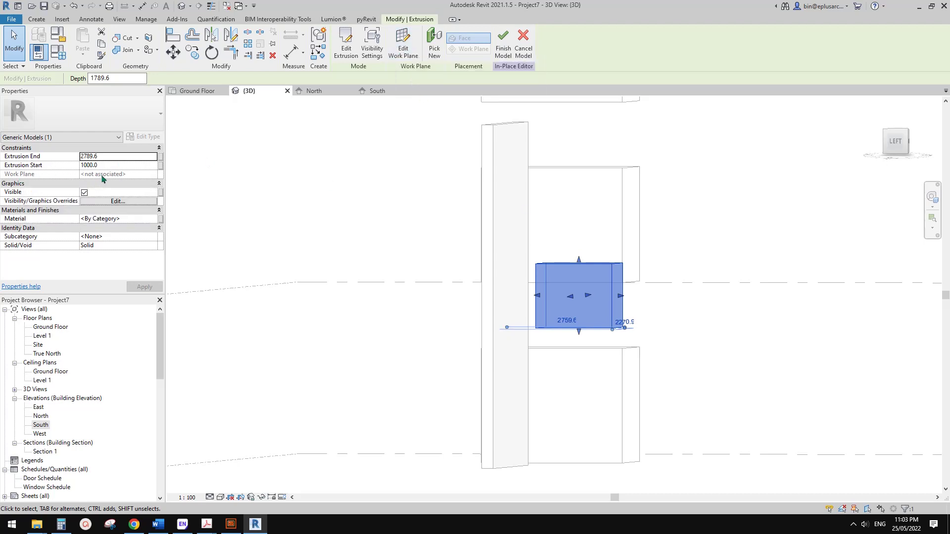
scroll(232, 171, down, 1)
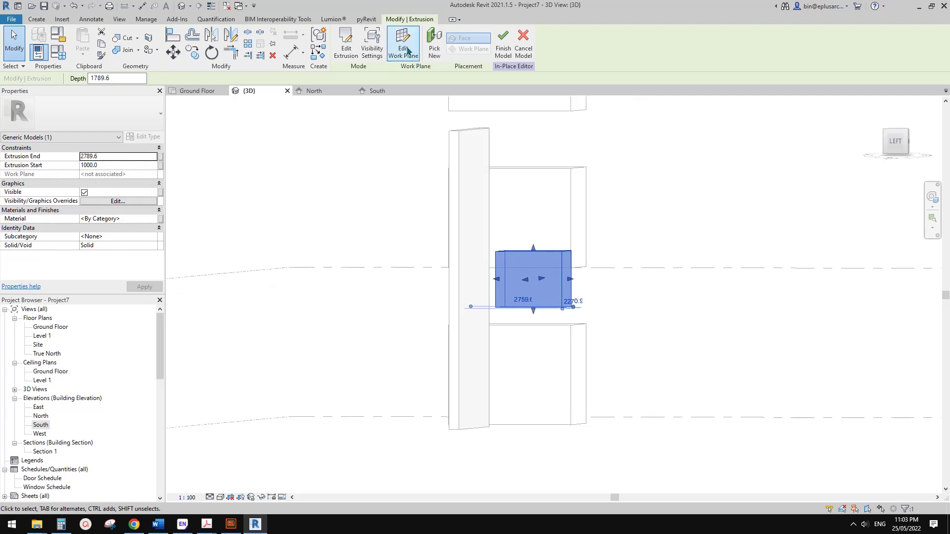
click(407, 52)
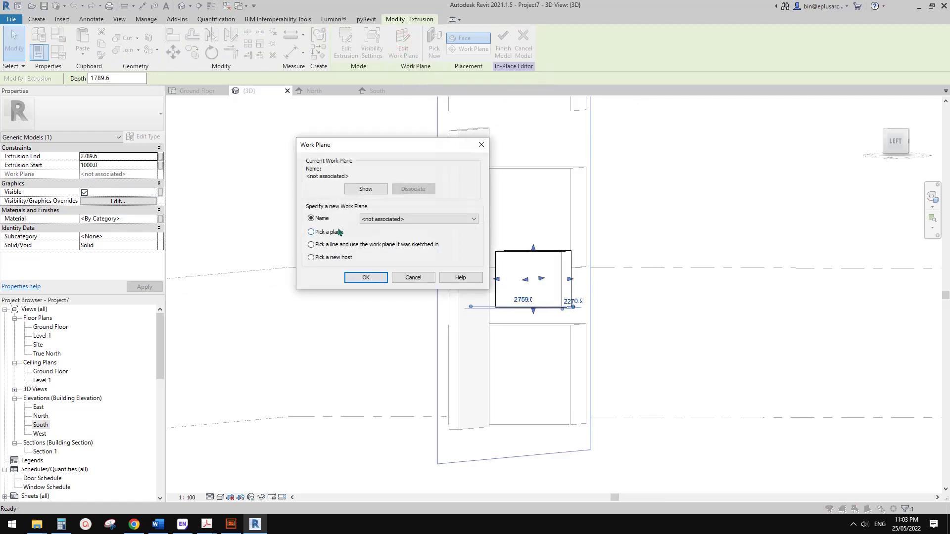
click(364, 277)
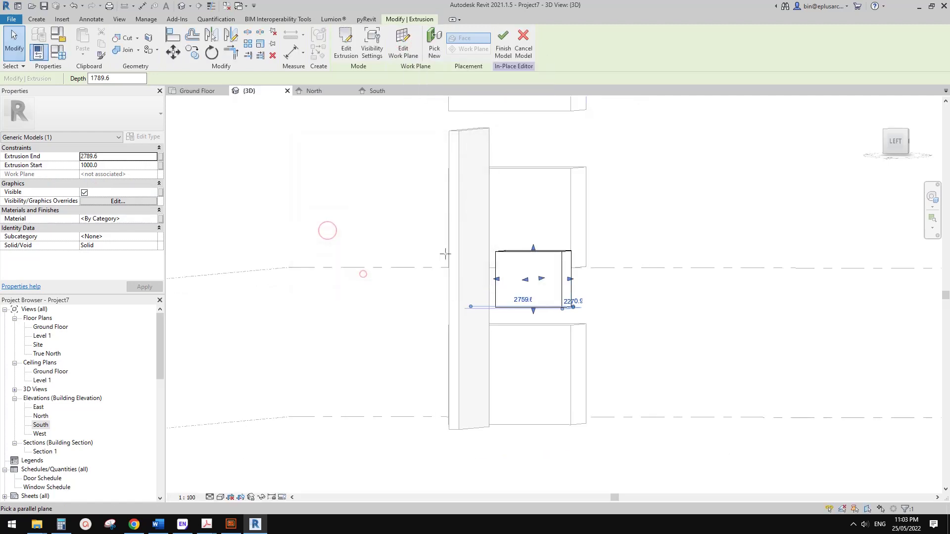
click(470, 225)
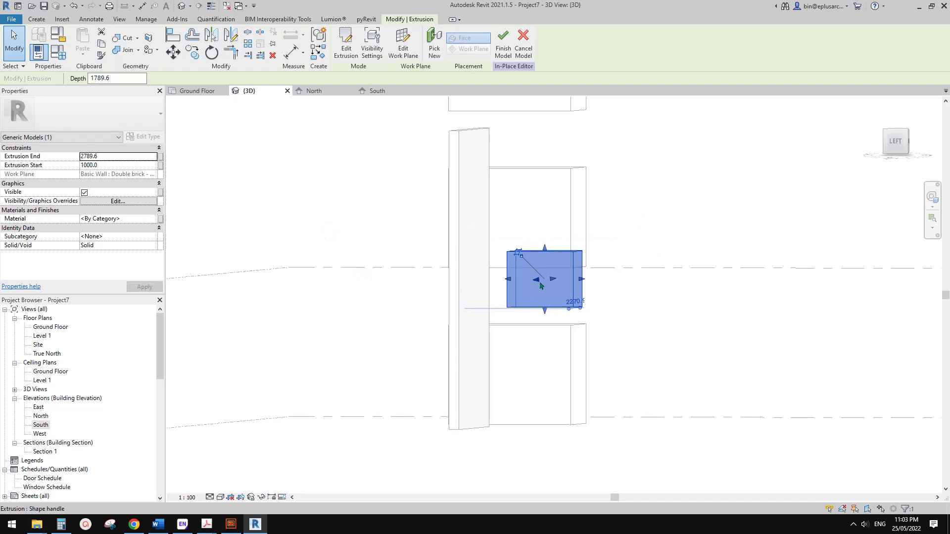
Step: Try to move the reassociated extrusion away from the wall in the Left view, and check it from the front
shift+middle_drag(606, 280, 569, 302)
click(532, 207)
shift+middle_drag(526, 261, 621, 338)
click(898, 149)
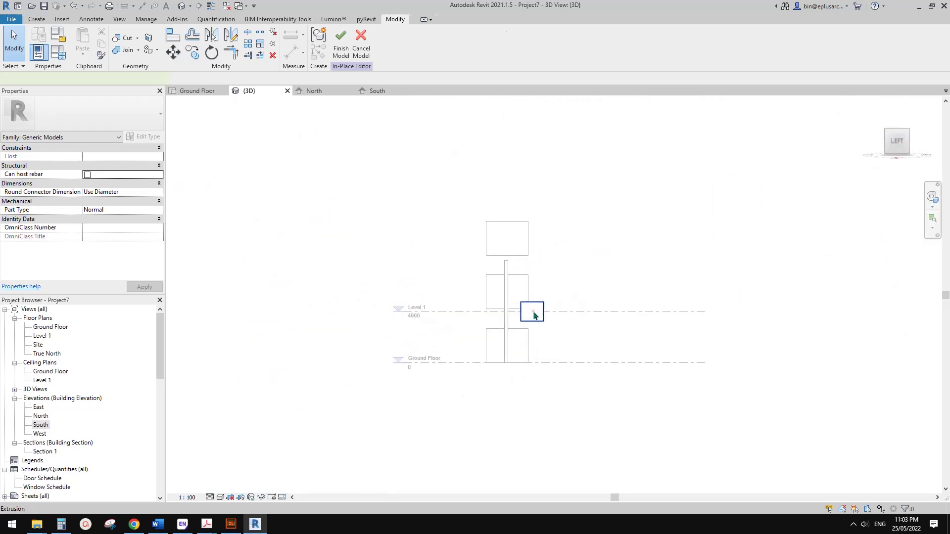
click(533, 313)
key(m)
key(v)
click(572, 303)
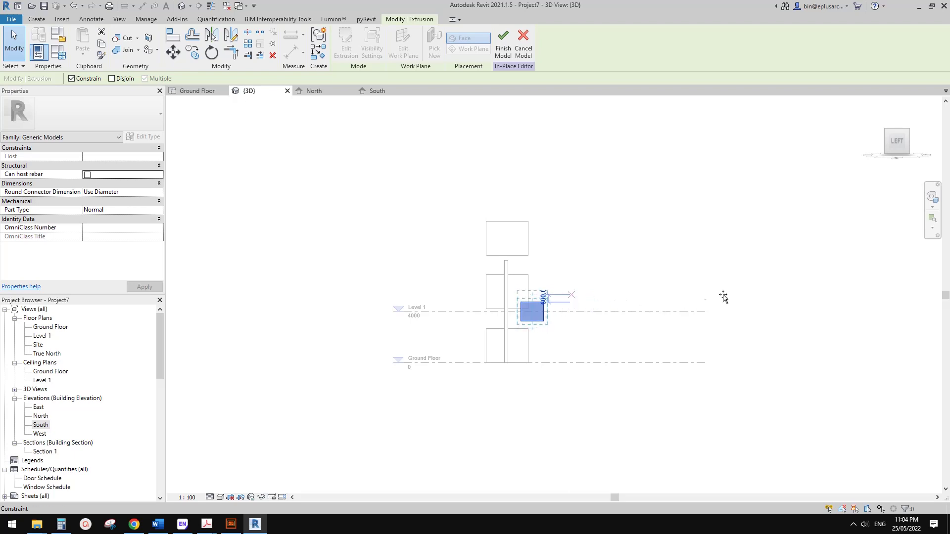
click(654, 293)
shift+middle_drag(654, 293, 464, 295)
middle_drag(419, 325, 670, 318)
scroll(671, 297, up, 2)
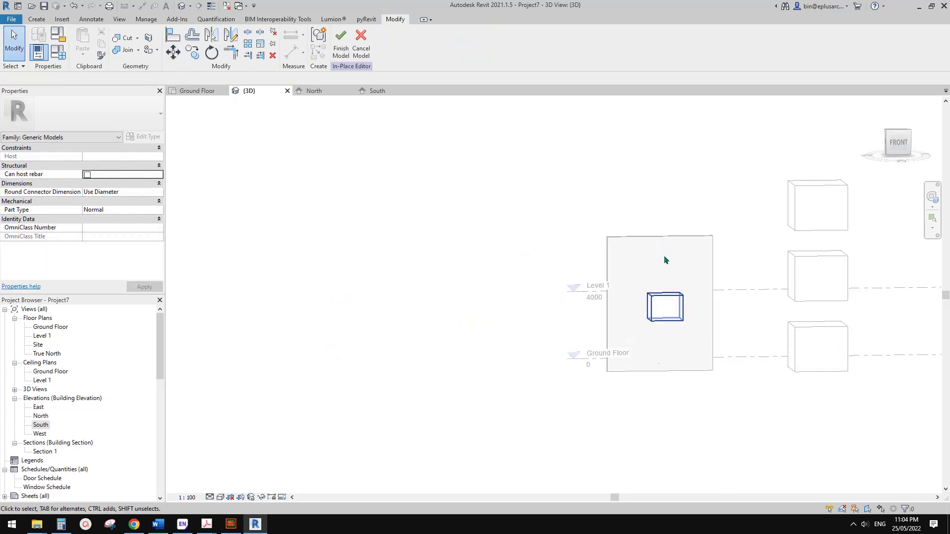
middle_drag(657, 278, 544, 270)
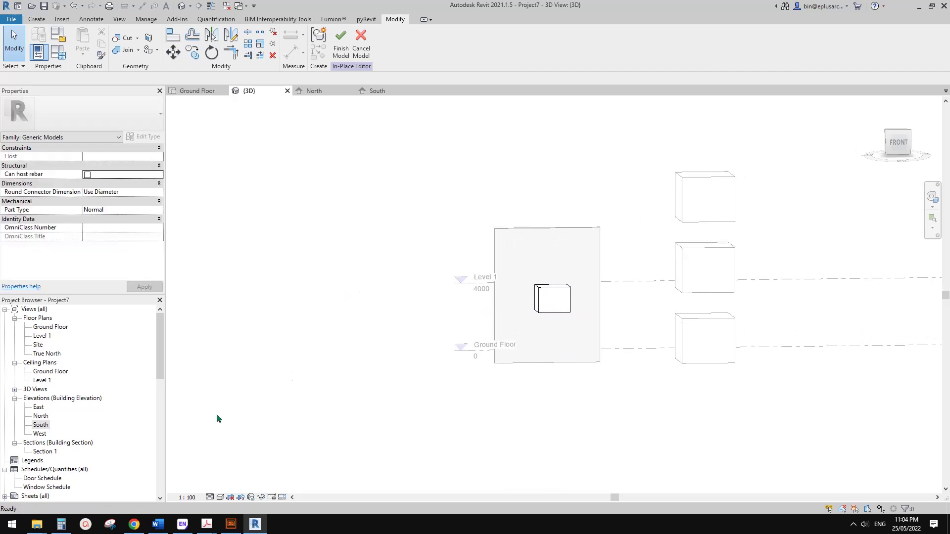
Step: Array the extrusion vertically in the South elevation as three grouped items spaced about 2775 mm apart
double_click(40, 425)
click(409, 247)
middle_drag(426, 249, 473, 280)
key(a)
key(r)
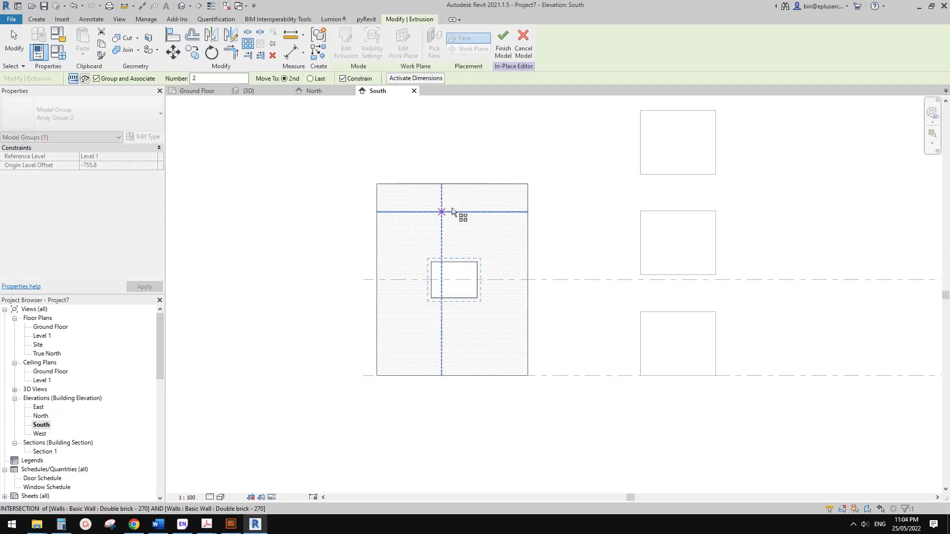
click(500, 349)
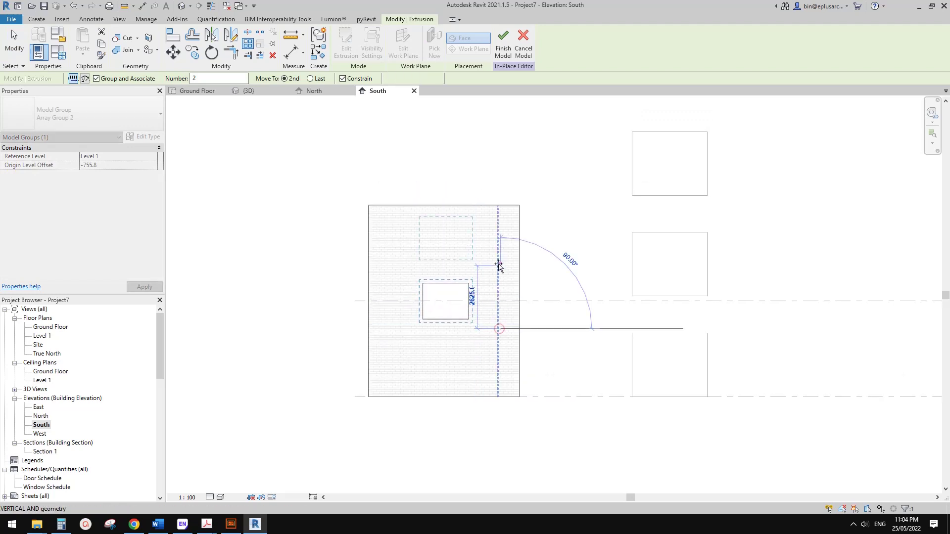
click(500, 283)
text(3)
key(Return)
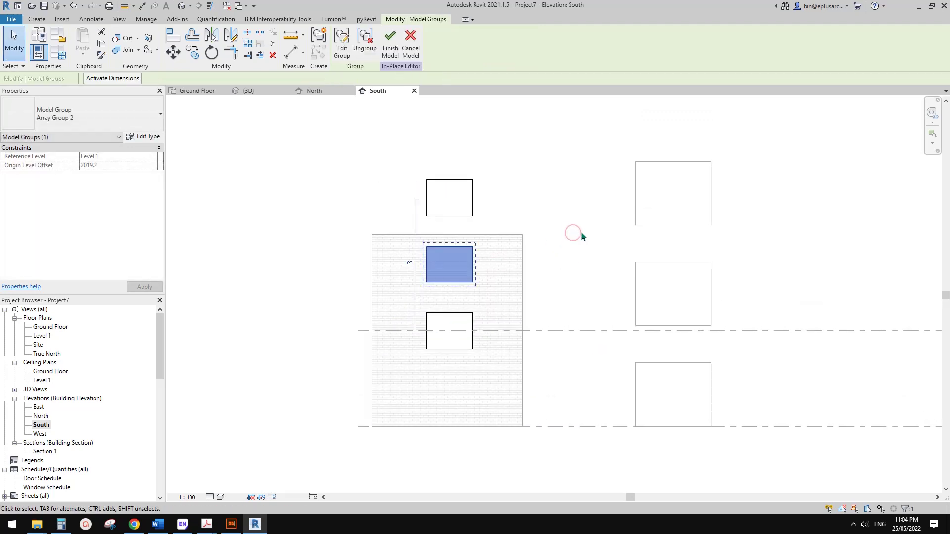
Step: Finish the in-place model and view the vertical array in front of the brick wall in the 3D view
click(585, 232)
scroll(551, 306, down, 1)
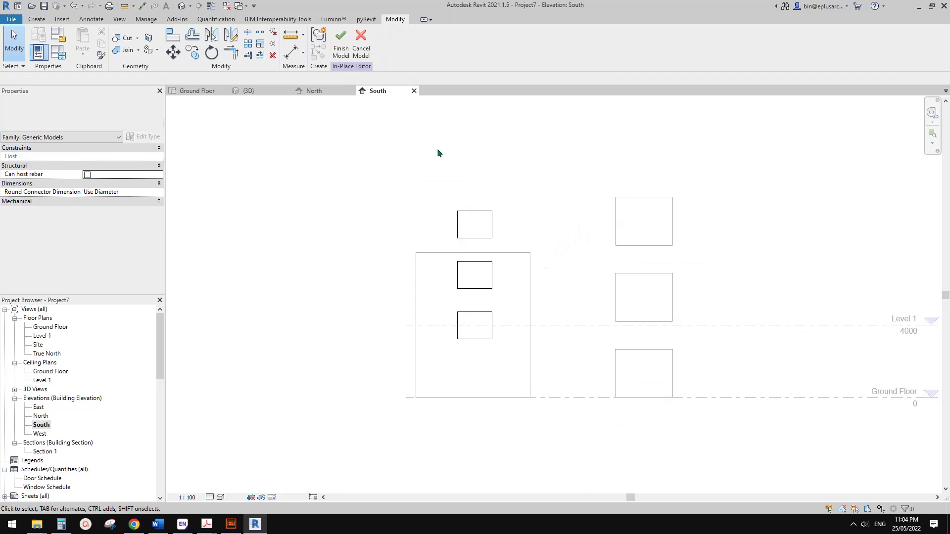
click(340, 42)
click(182, 7)
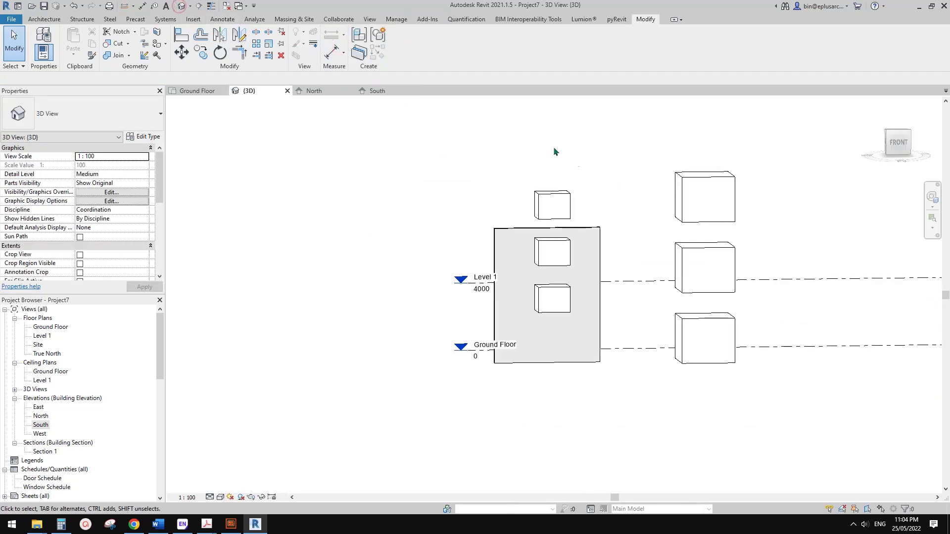
scroll(574, 160, down, 2)
shift+middle_drag(573, 196, 539, 252)
scroll(572, 282, up, 3)
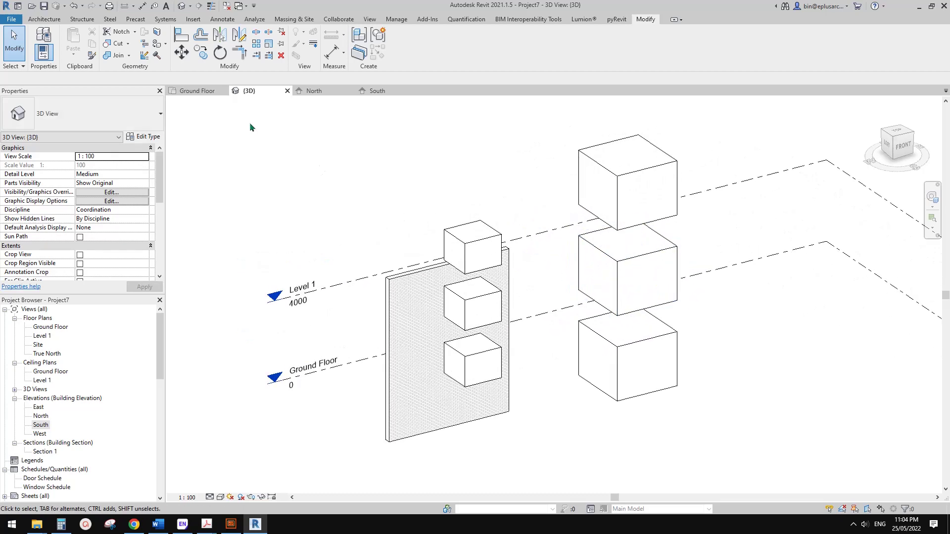
Step: Create a new family from the Metric Generic Model.rft template
click(11, 20)
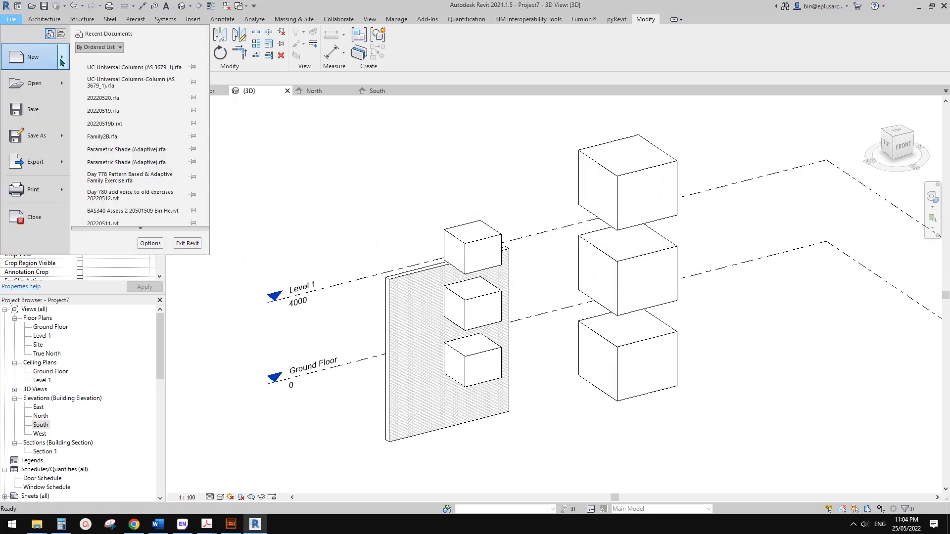
click(61, 59)
click(133, 90)
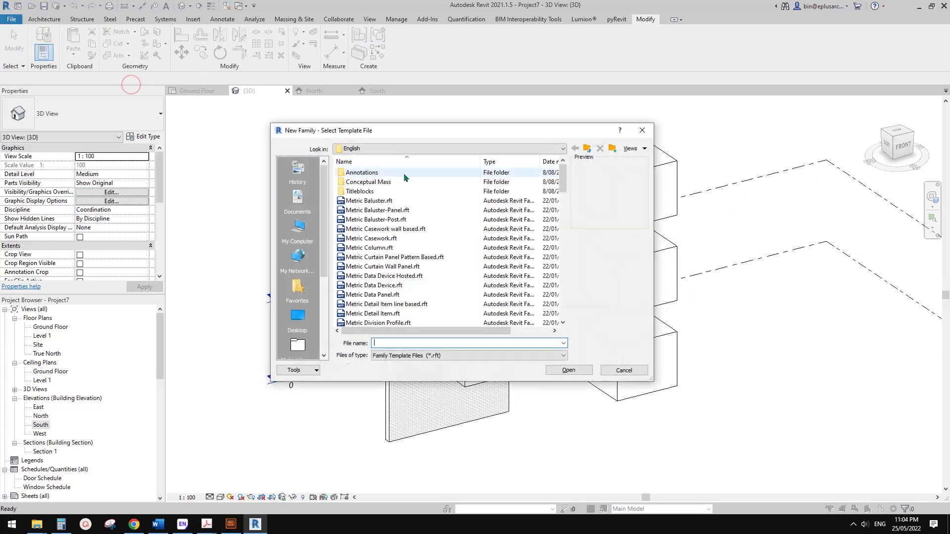
click(390, 248)
scroll(391, 268, down, 2)
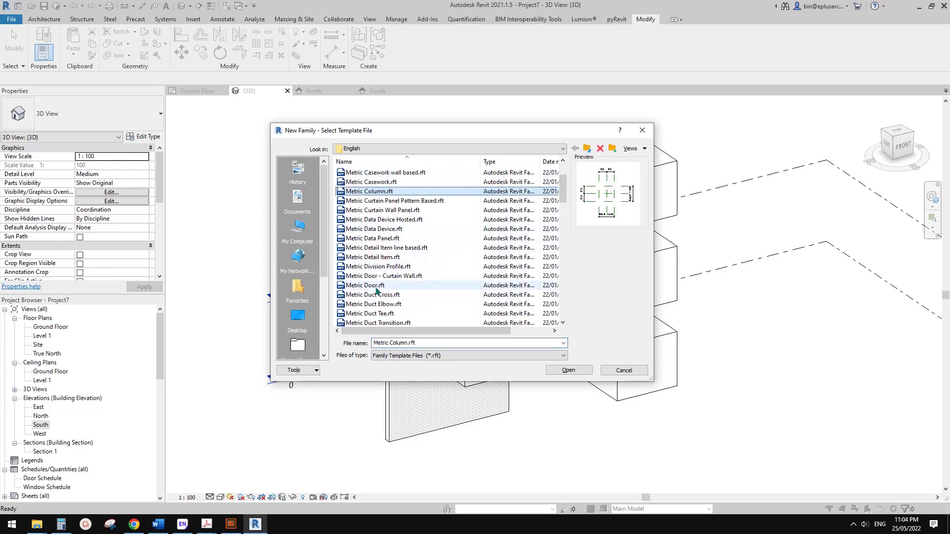
click(388, 247)
scroll(390, 284, down, 3)
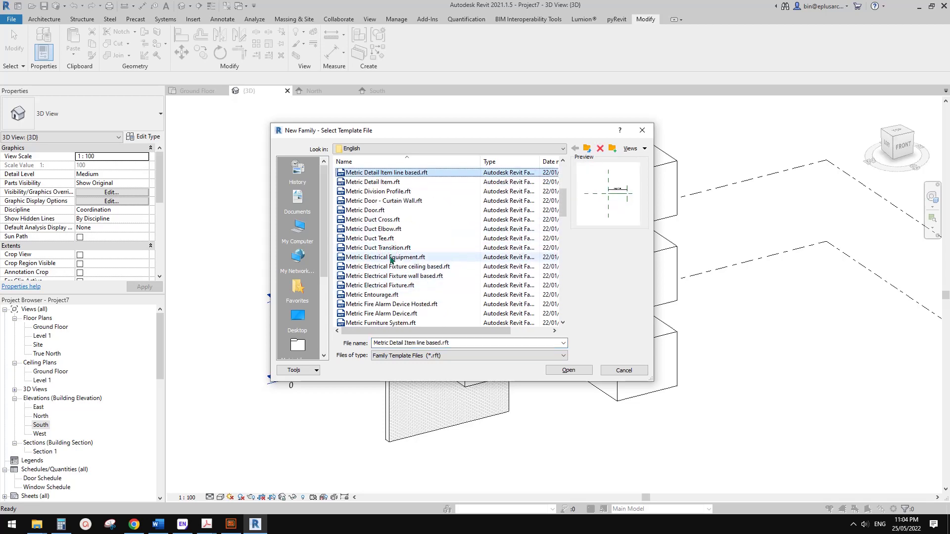
scroll(403, 269, down, 3)
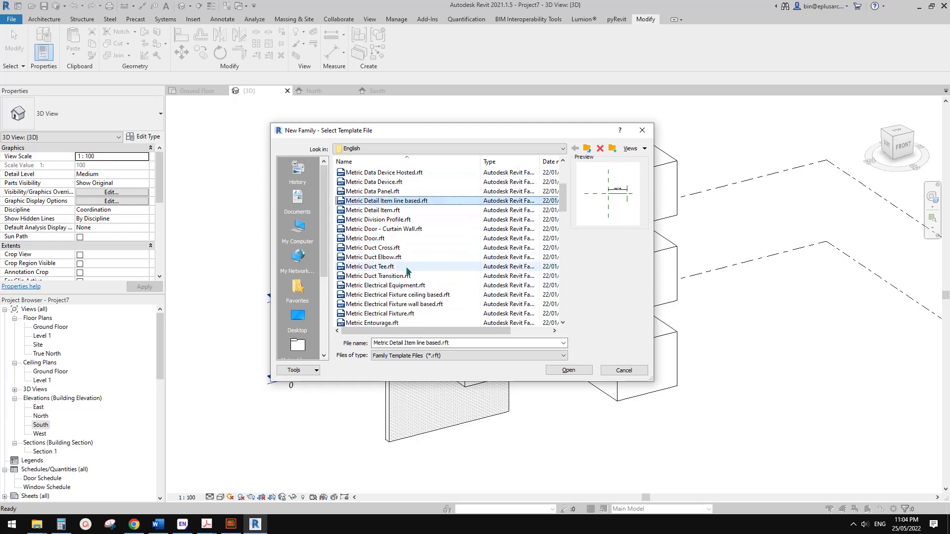
scroll(403, 277, down, 3)
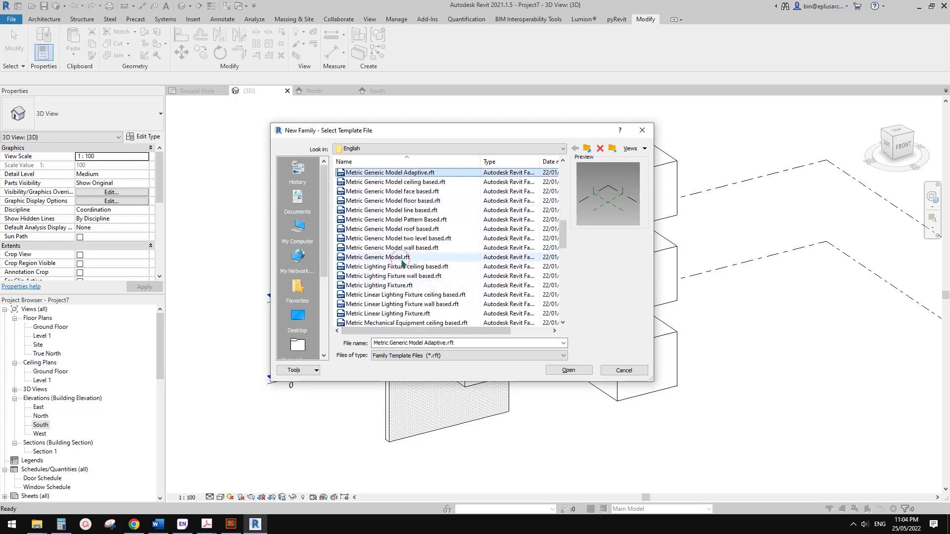
click(360, 257)
click(568, 370)
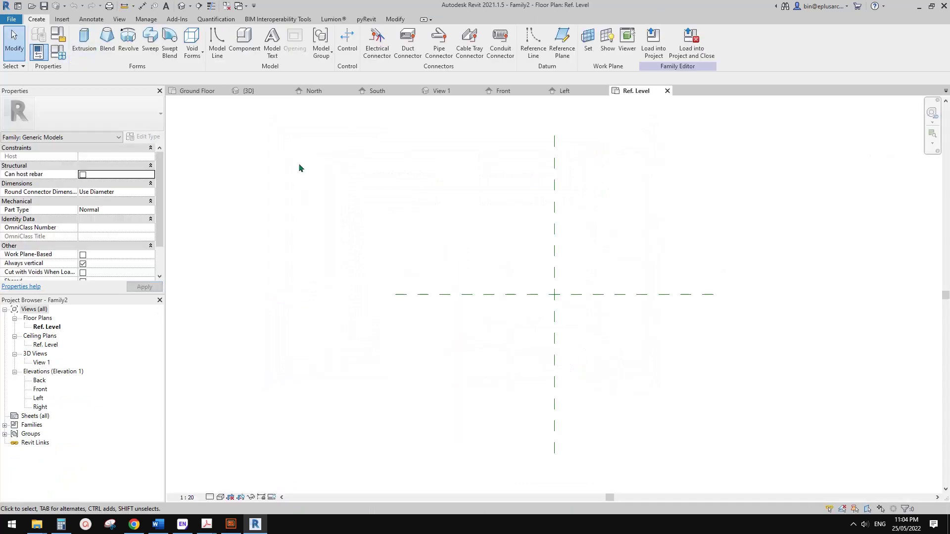
Step: Create a rectangular extrusion about 980 by 800 mm around the reference planes' intersection, 250 mm deep
click(84, 40)
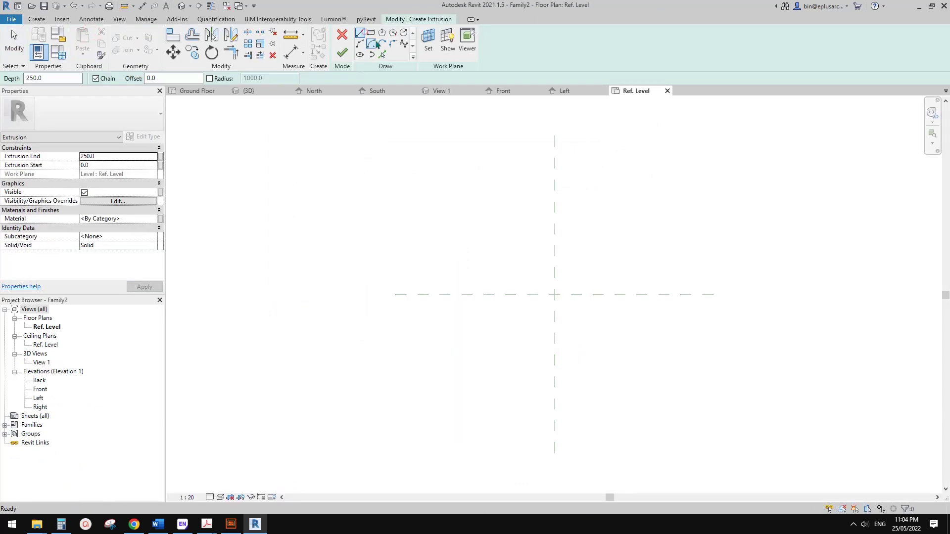
click(372, 38)
click(514, 258)
click(592, 322)
click(342, 53)
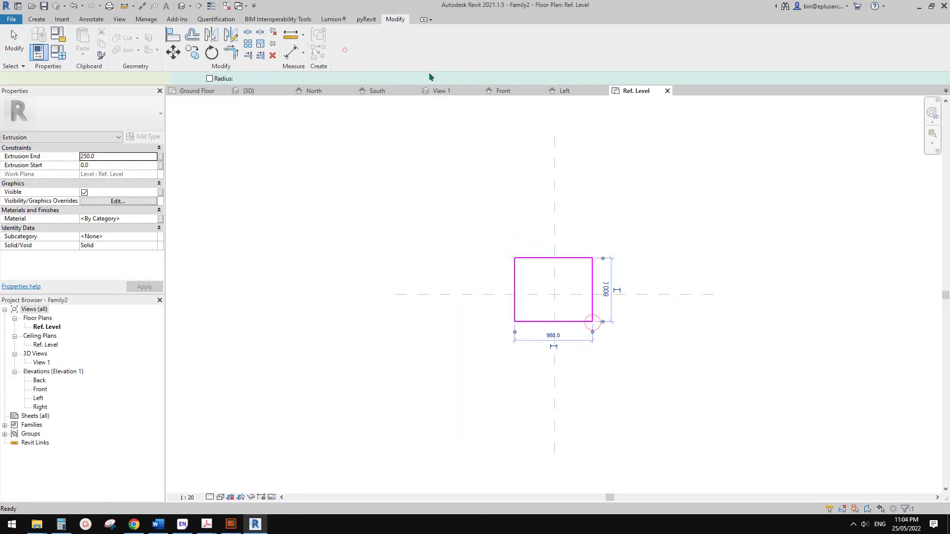
Step: Stretch the extrusion's top face upward in the 3D view to make the block taller
click(180, 6)
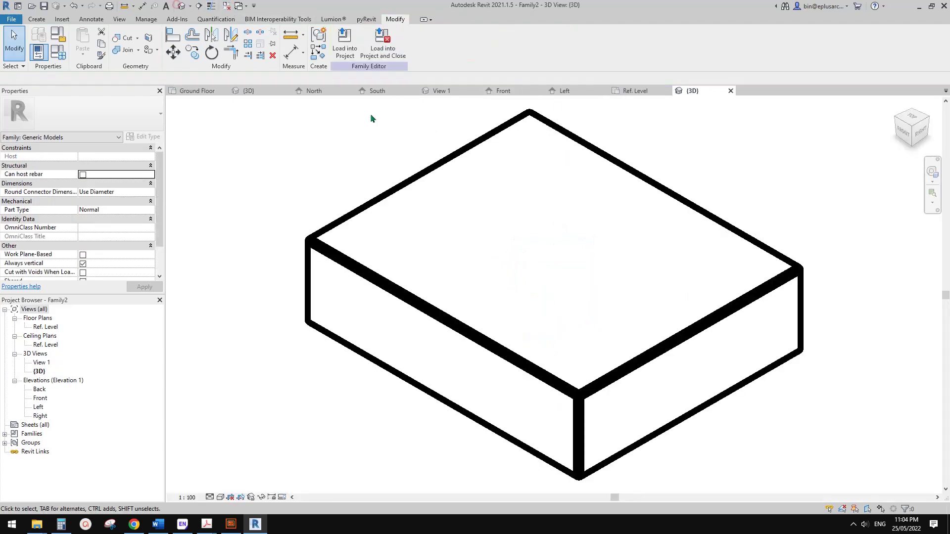
drag(549, 228, 552, 171)
shift+middle_drag(574, 184, 489, 160)
key(Escape)
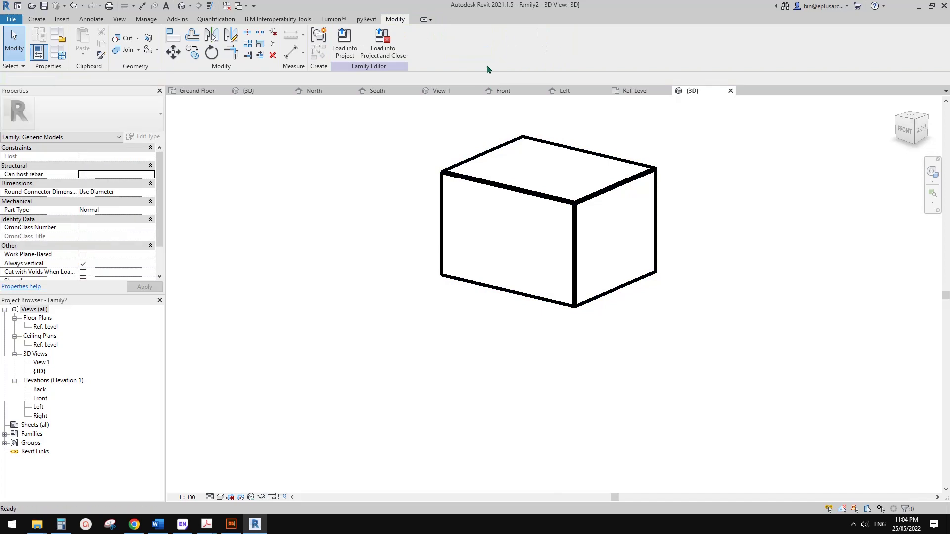
Step: Load the block family into the project and place one instance in the Ground Floor plan, clear of the existing blocks
click(345, 43)
middle_drag(681, 317, 490, 308)
scroll(557, 289, up, 2)
click(567, 299)
click(579, 311)
key(Escape)
key(Escape)
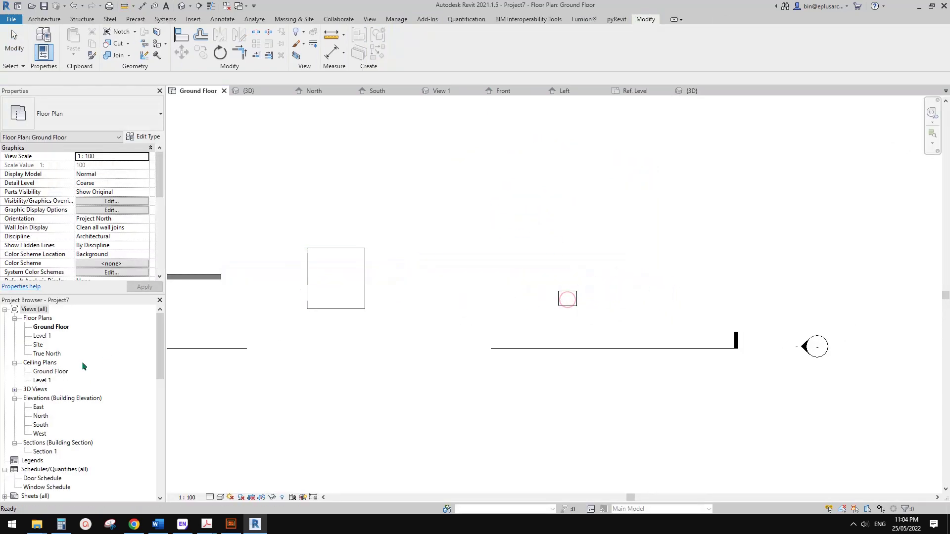
Step: Reposition the placed family freely in the South elevation, leaving it about 928 mm above the Ground Floor level
double_click(43, 424)
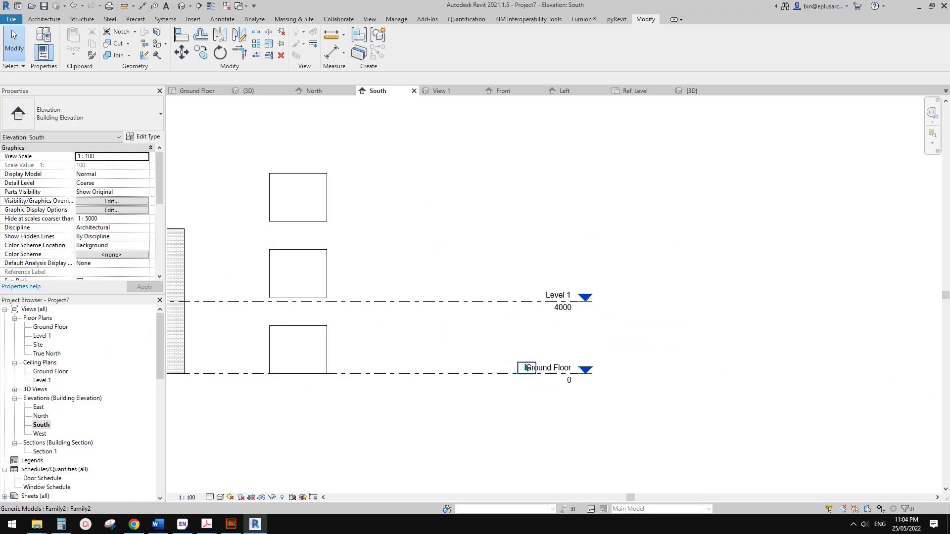
drag(525, 367, 444, 338)
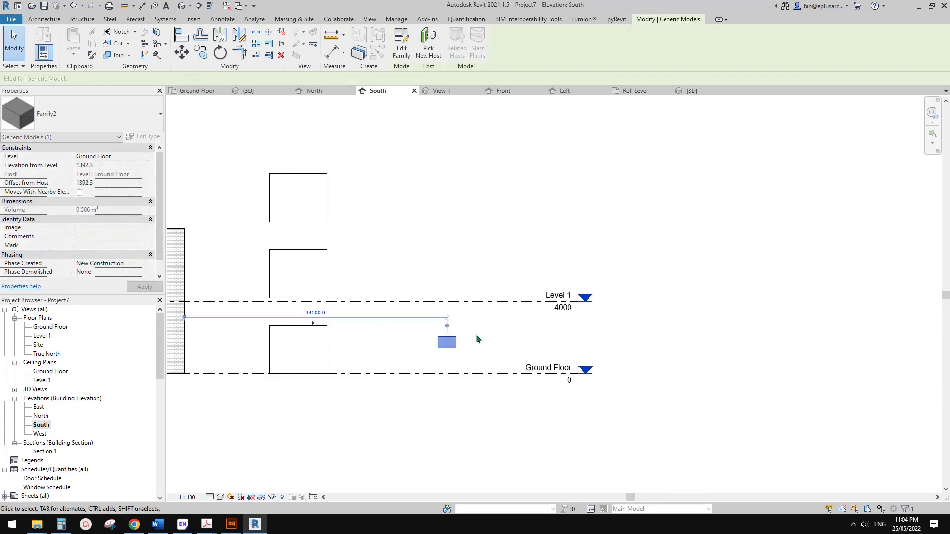
click(467, 339)
drag(447, 342, 432, 375)
scroll(448, 279, up, 2)
key(Escape)
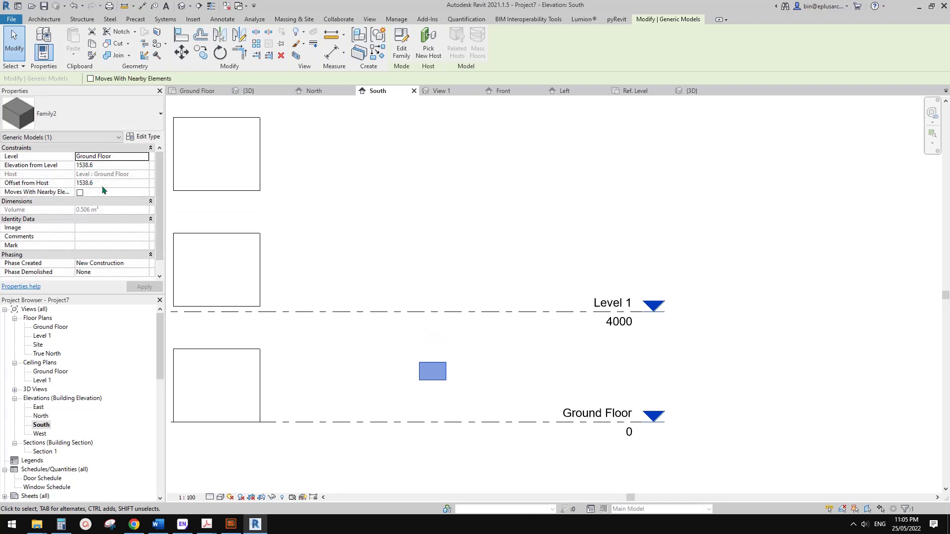
drag(431, 352, 440, 396)
Step: Array the family vertically as three grouped items spaced about 1300 mm apart
key(a)
key(r)
click(477, 383)
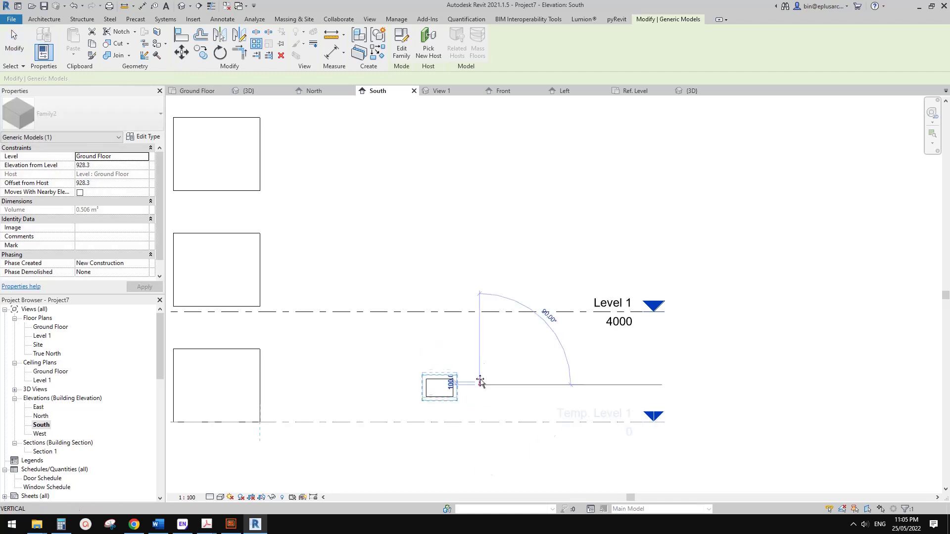
click(480, 348)
text(3)
key(Return)
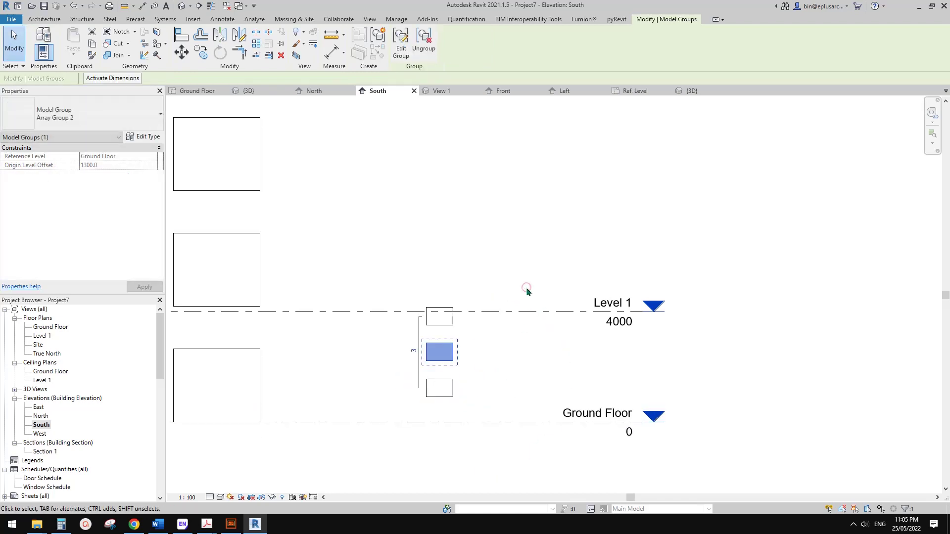
Step: Check the top arrayed group's reference level in the South elevation and compare all three block arrays in the 3D view
click(513, 307)
click(439, 317)
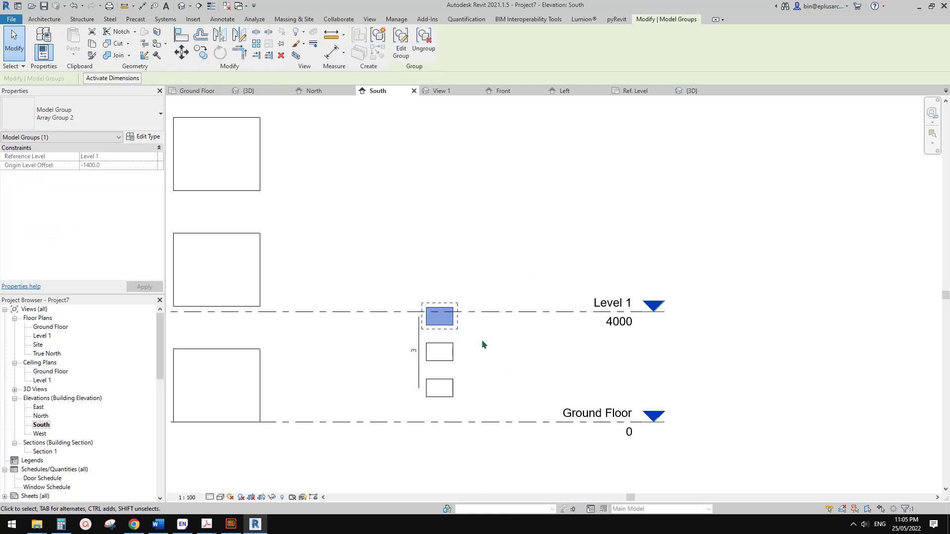
scroll(483, 344, down, 1)
scroll(513, 360, up, 2)
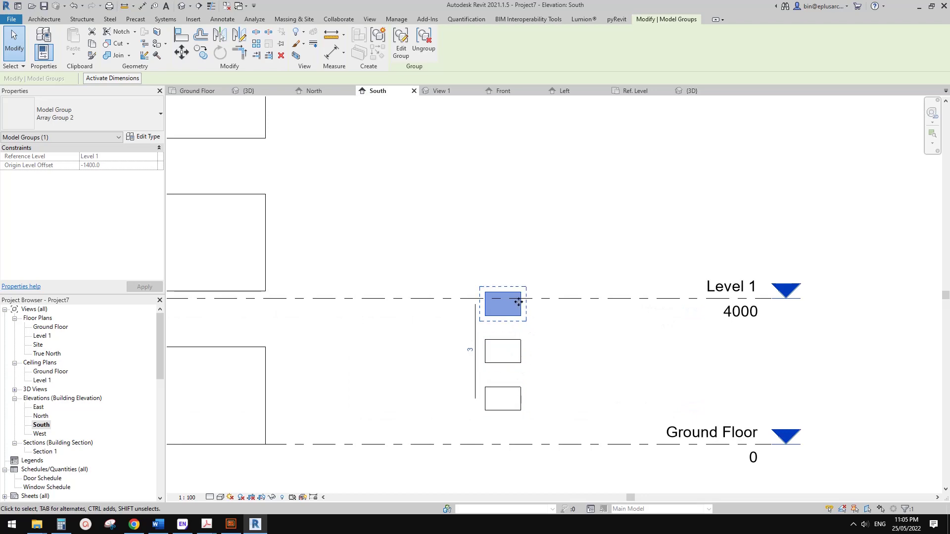
scroll(563, 344, down, 2)
middle_drag(508, 339, 503, 351)
key(Escape)
scroll(255, 319, up, 1)
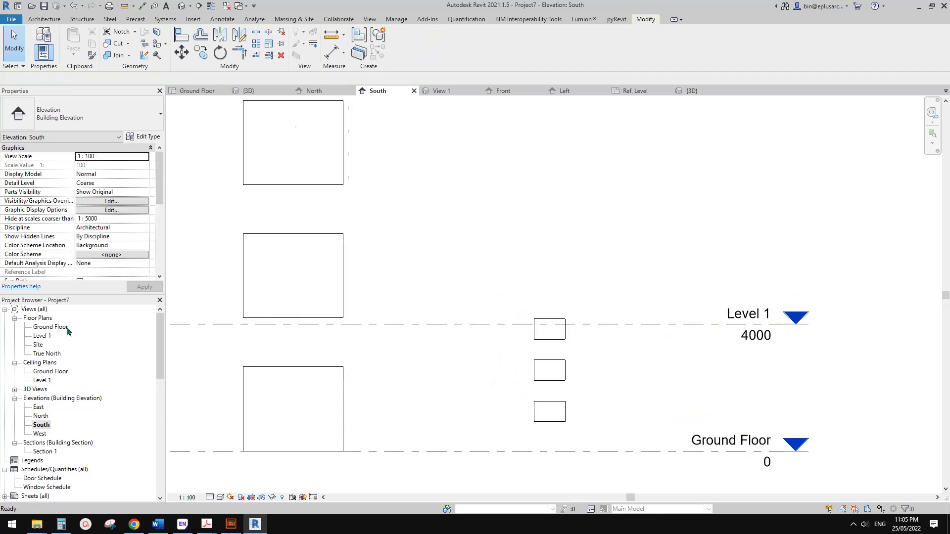
click(249, 91)
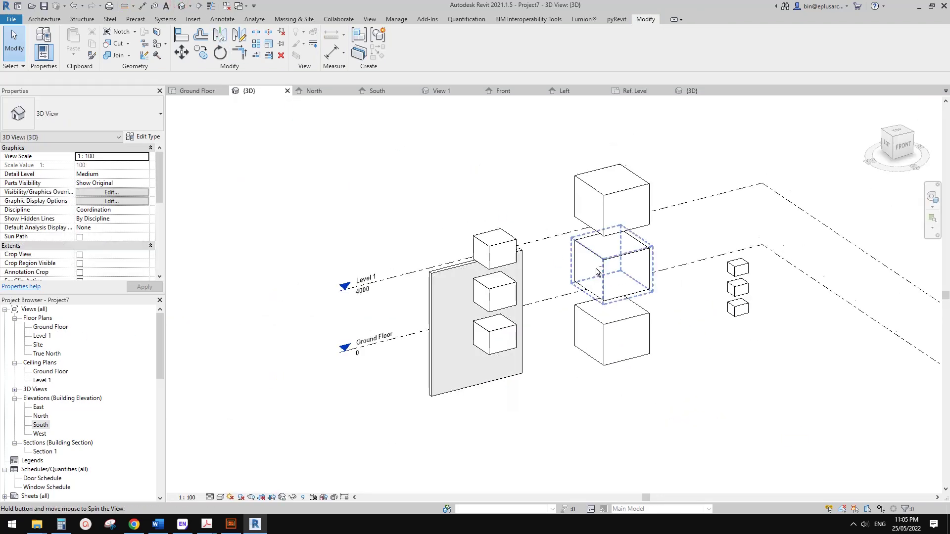
shift+middle_drag(594, 305, 589, 313)
scroll(647, 287, up, 3)
middle_drag(659, 311, 627, 322)
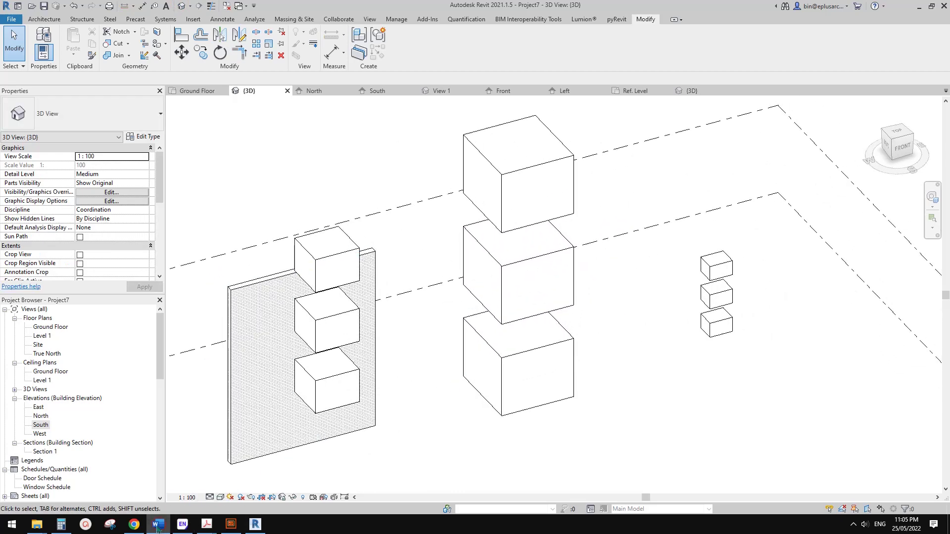
Step: Switch to the Youtube Video Ideas/Suggestion document in Chrome and find the reply about arraying in-place models vertically
click(134, 525)
scroll(473, 371, up, 1)
scroll(474, 371, down, 20)
scroll(322, 364, up, 4)
scroll(447, 360, up, 2)
scroll(535, 342, down, 2)
scroll(541, 355, up, 3)
scroll(534, 357, up, 8)
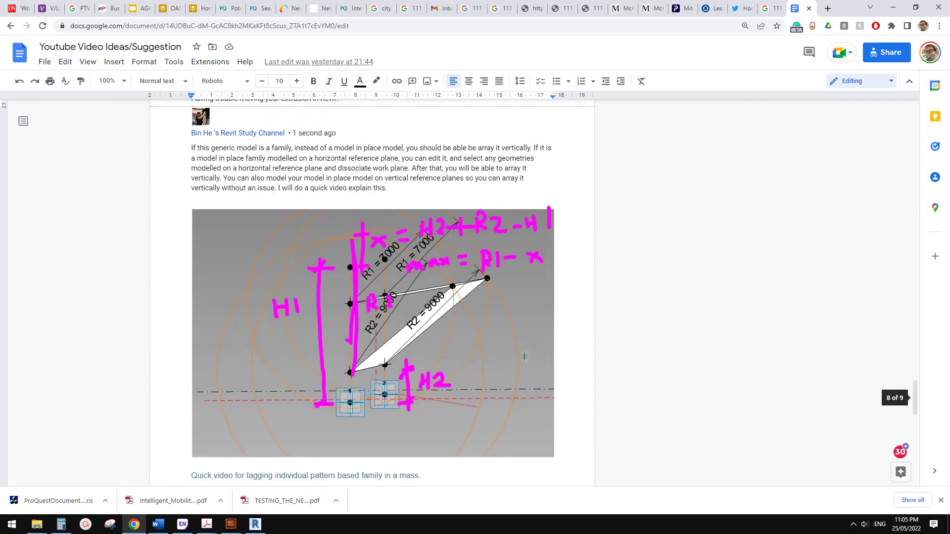
scroll(527, 353, down, 4)
scroll(527, 353, up, 4)
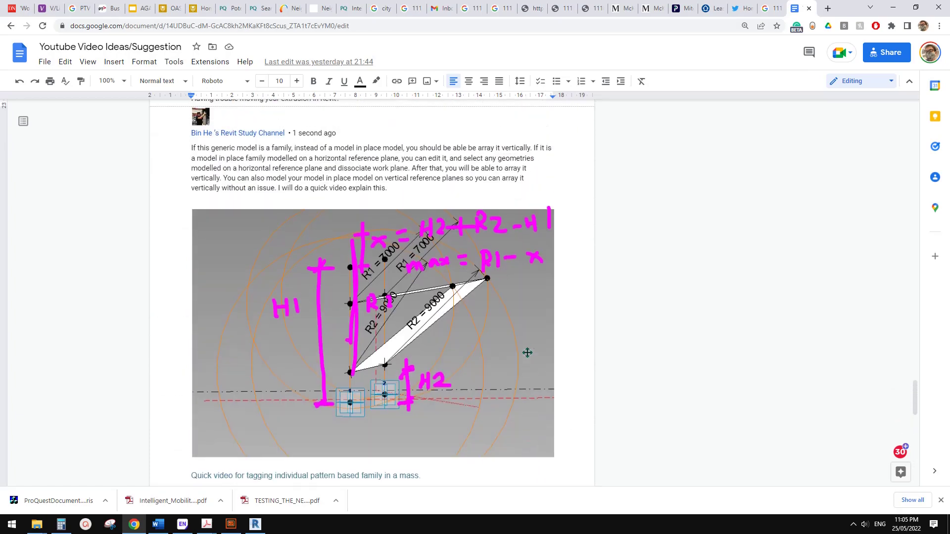
Step: Look back through the document's earlier suggestions to the Pirouette Bridge entry and its note
scroll(517, 355, up, 20)
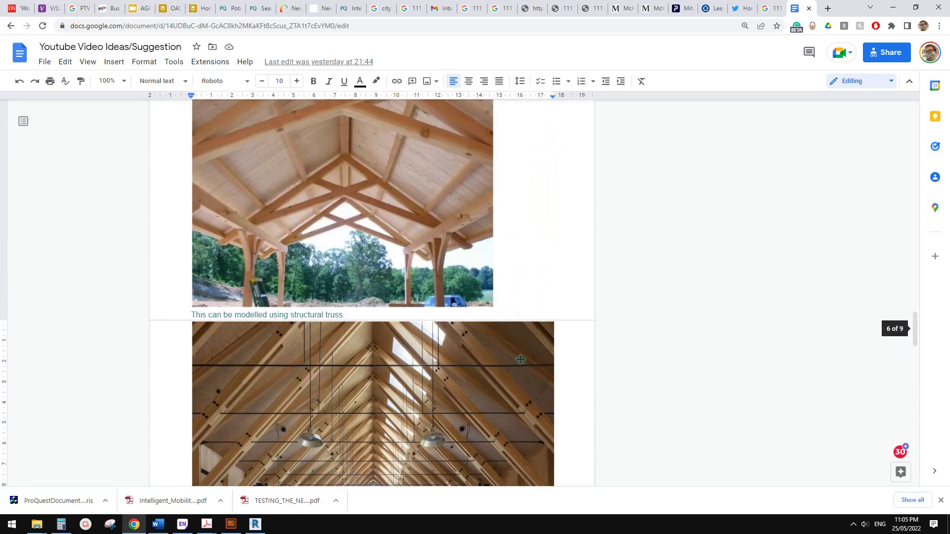
scroll(520, 359, up, 20)
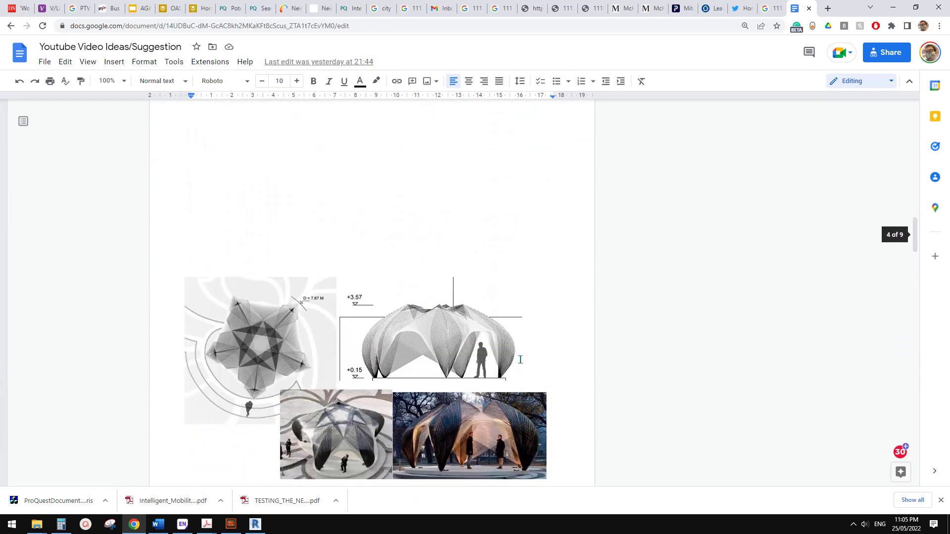
scroll(520, 360, up, 2)
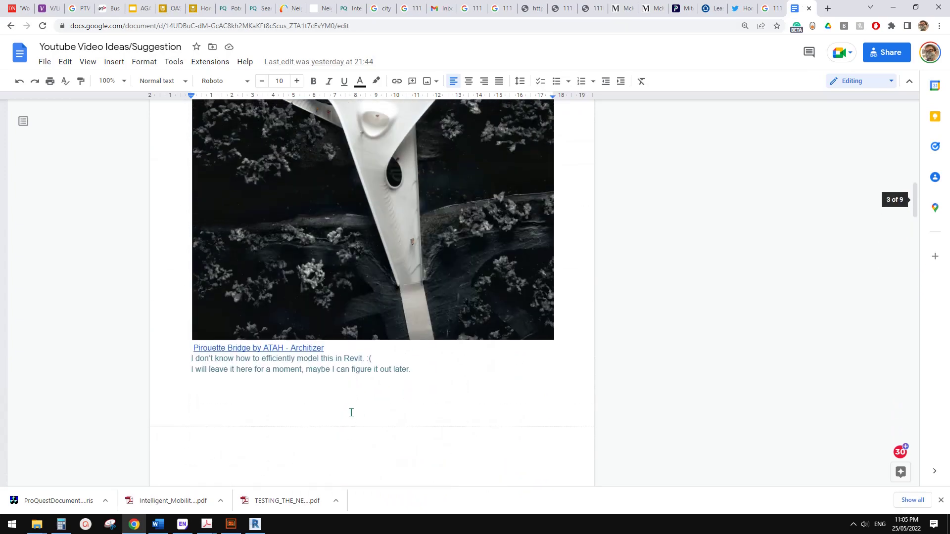
click(231, 524)
click(241, 519)
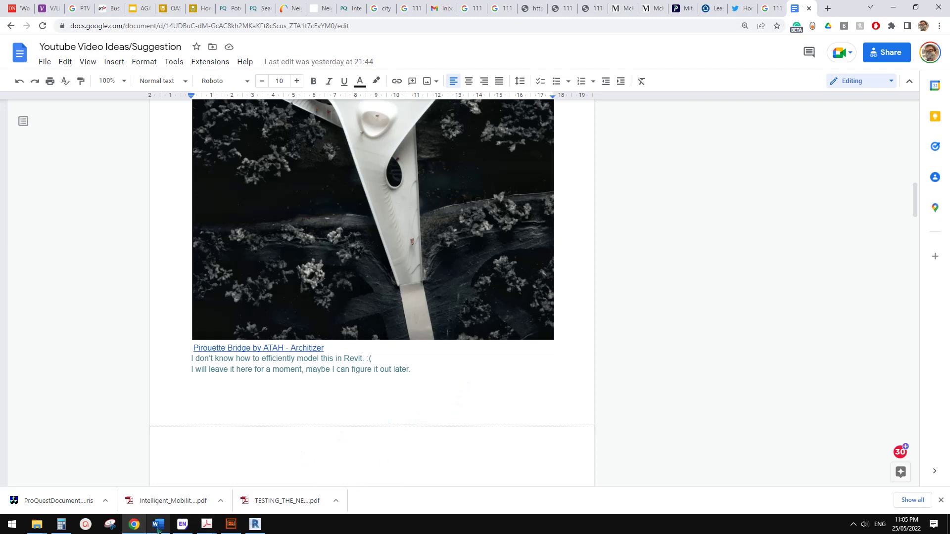
mouse_move(159, 531)
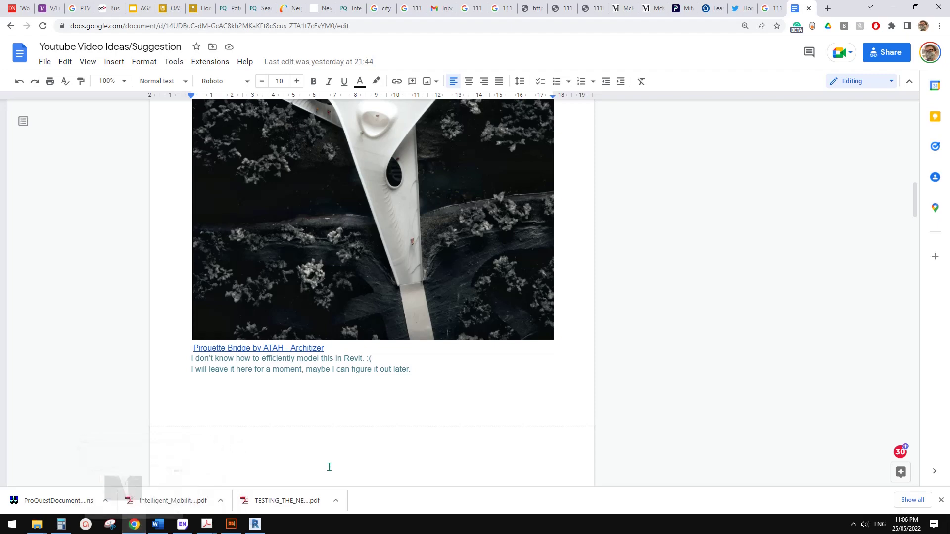
scroll(341, 455, up, 3)
scroll(366, 430, down, 4)
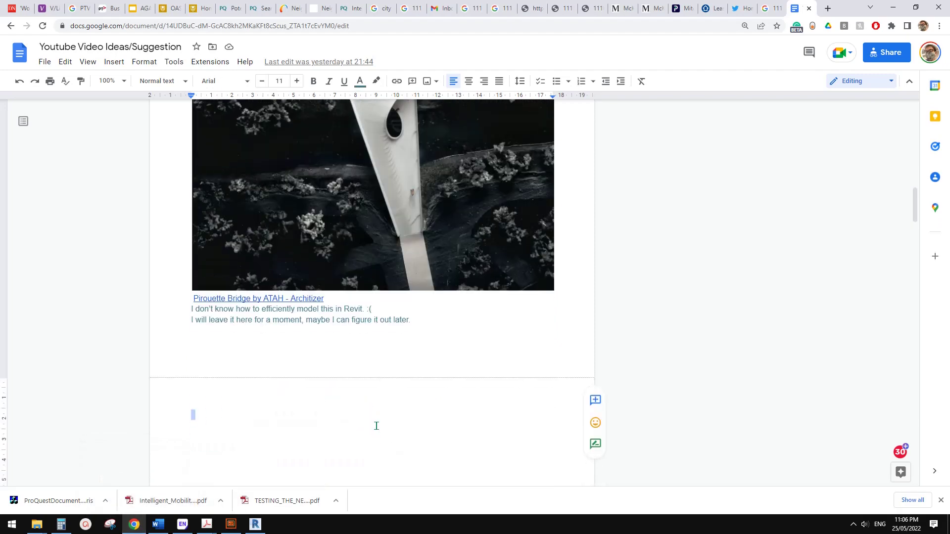
scroll(377, 419, up, 2)
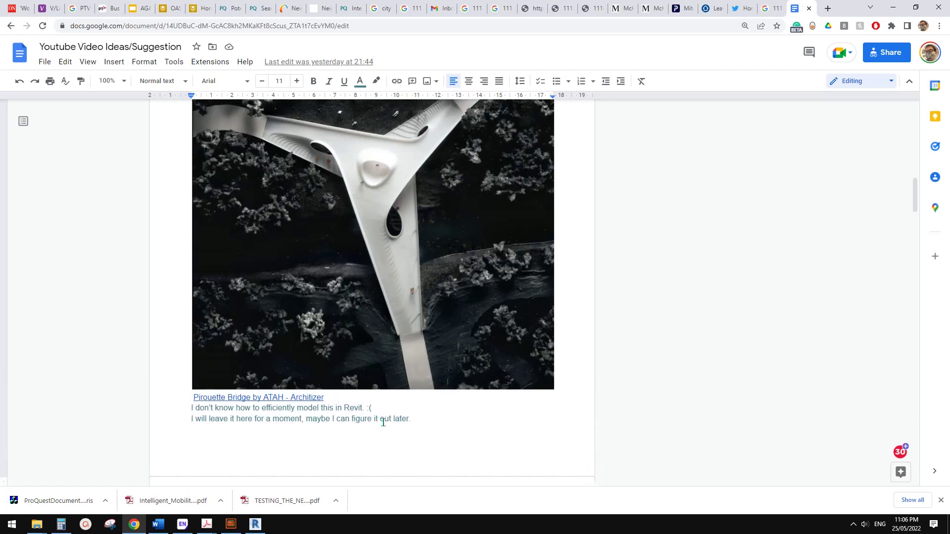